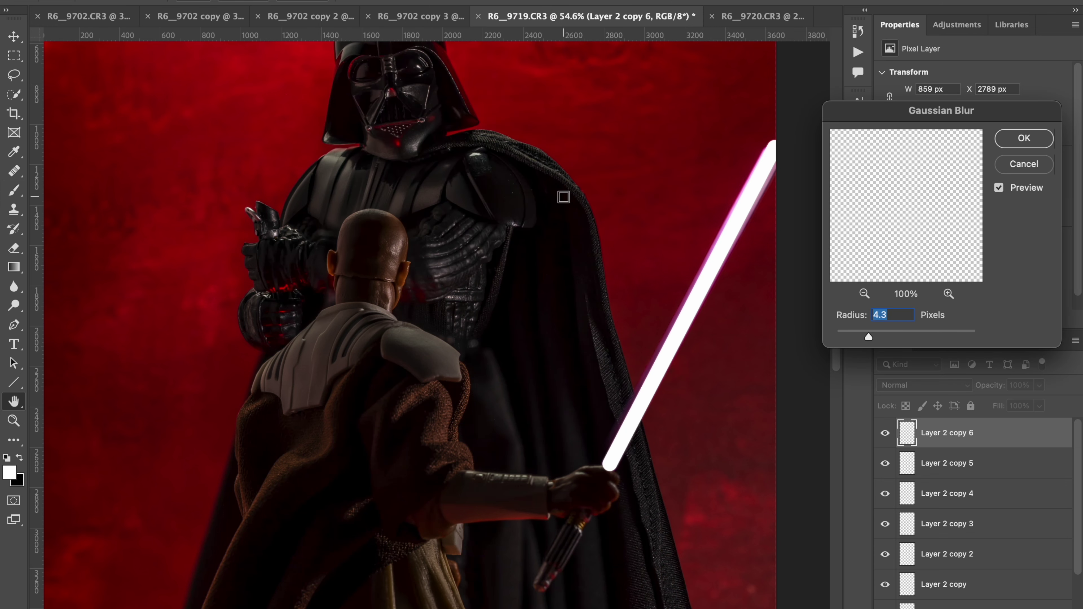
# Apply a Gaussian Blur of 200 px to Layer 2 copy 6 and 100 px to Layer 2 copy 5
pyautogui.write('200')
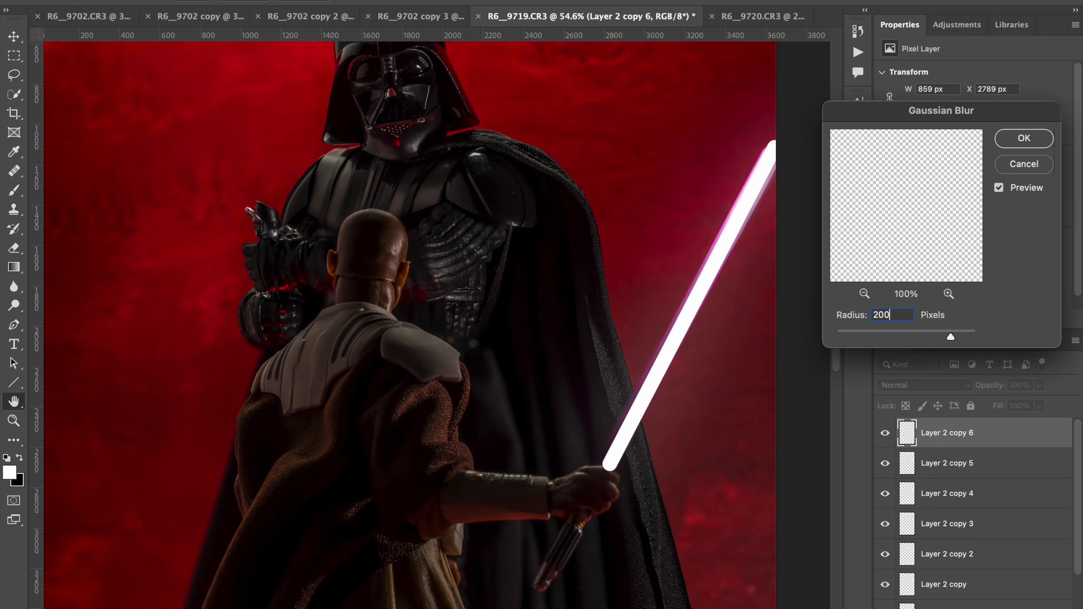
pyautogui.click(1024, 139)
pyautogui.click(945, 473)
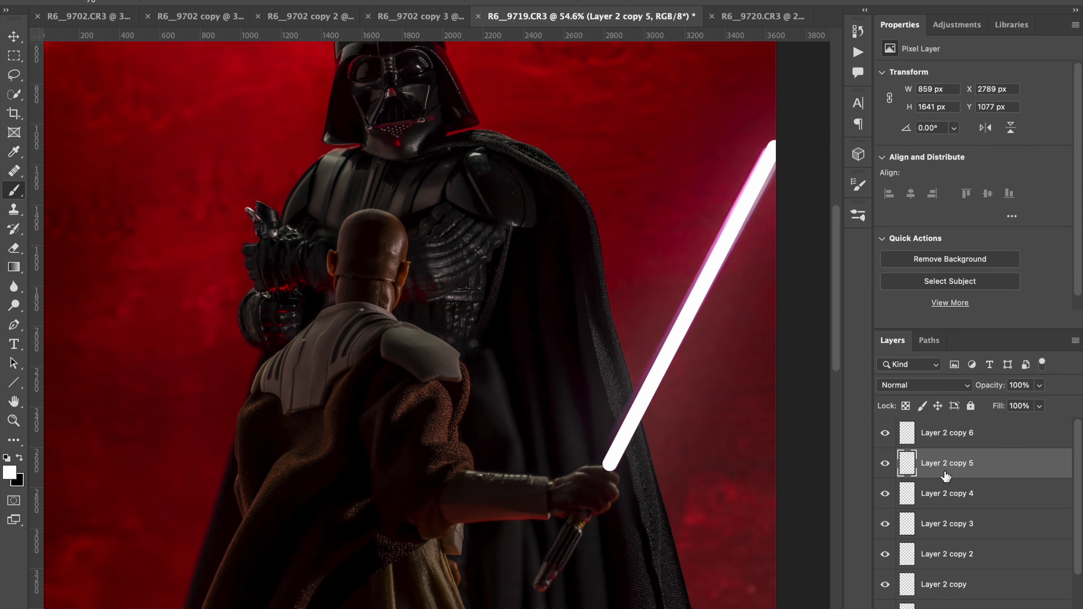
pyautogui.press('super+alt+f')
pyautogui.press('Return')
# Apply a Gaussian Blur of 50 px to Layer 2 copy 4 and 40 px to Layer 2 copy 3
pyautogui.click(946, 497)
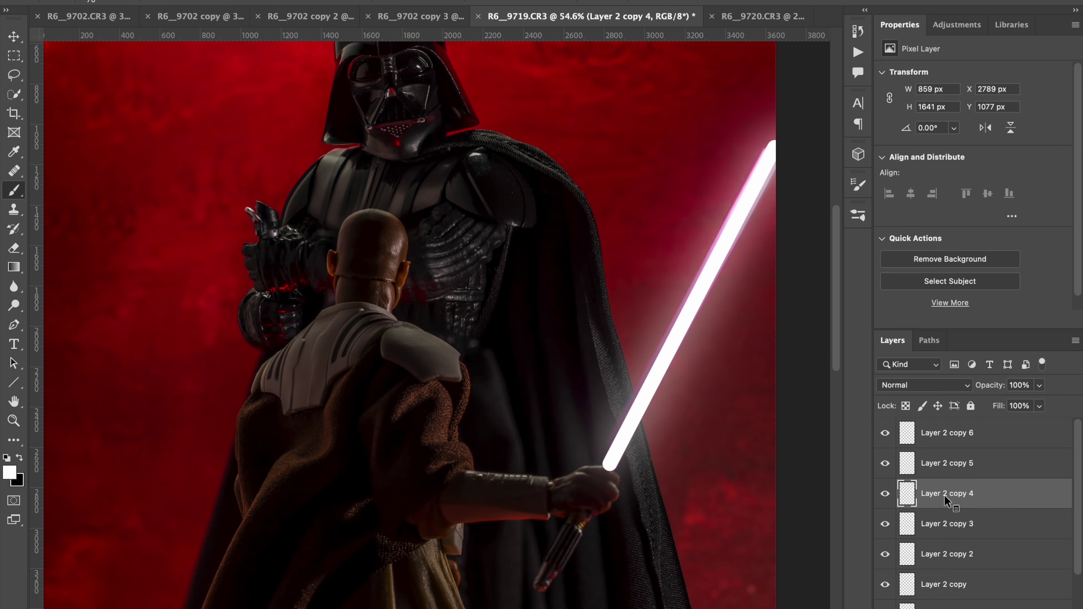
pyautogui.press('super+alt+f')
pyautogui.write('50')
pyautogui.press('Return')
pyautogui.click(943, 532)
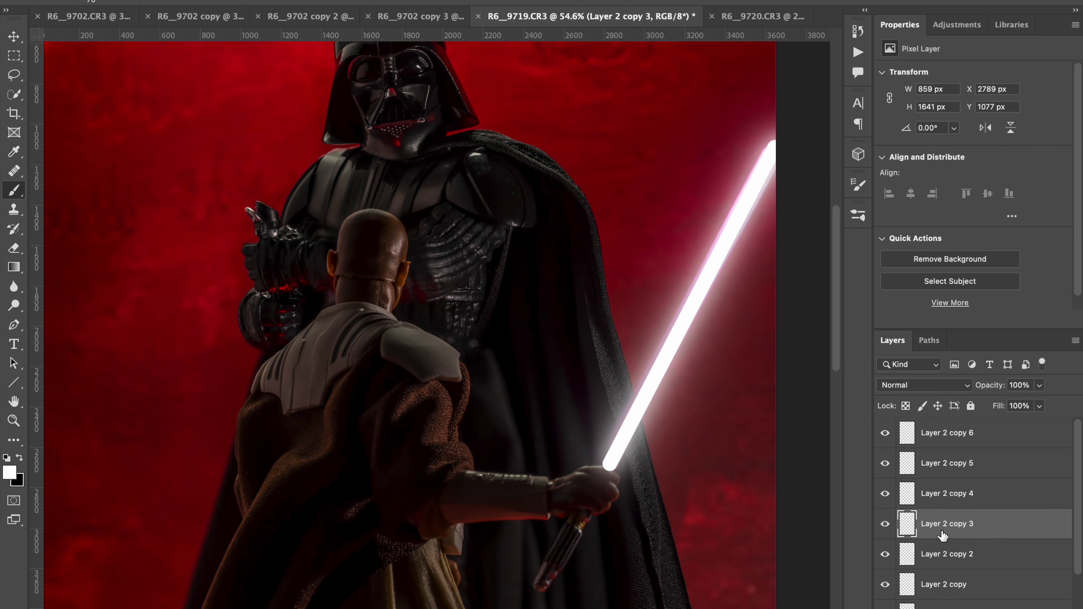
pyautogui.press('super+alt+f')
pyautogui.write('40')
pyautogui.press('Return')
# Apply a Gaussian Blur of 20 px to Layer 2 copy 2 and 10 px to Layer 2 copy
pyautogui.click(948, 557)
pyautogui.press('super+alt+f')
pyautogui.write('20')
pyautogui.press('Return')
pyautogui.click(952, 585)
pyautogui.press('super+alt+f')
pyautogui.write('10')
pyautogui.press('Return')
# Apply a Gaussian Blur of 4 px to the original Layer 2 blade
pyautogui.click(955, 606)
pyautogui.press('super+alt+f')
pyautogui.write('4')
pyautogui.press('Return')
# Merge Layer 2 copy 6 through Layer 2 copy 2 into one glow layer and set its blend mode to Screen
pyautogui.press('b')
pyautogui.press('super+0')
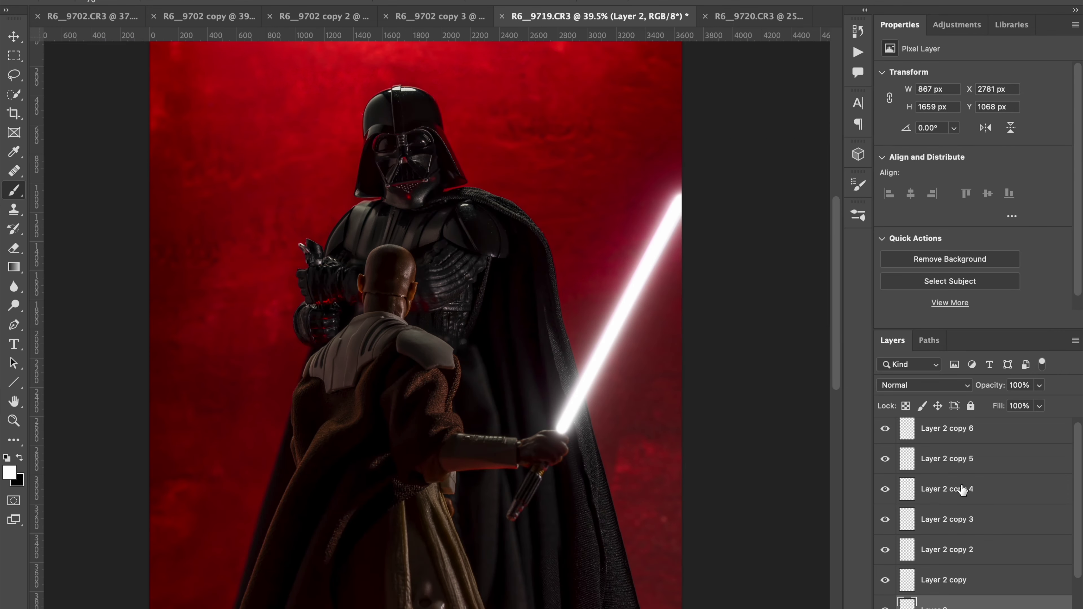
pyautogui.click(958, 442)
pyautogui.keyDown('shift'); pyautogui.click(945, 560); pyautogui.keyUp('shift')
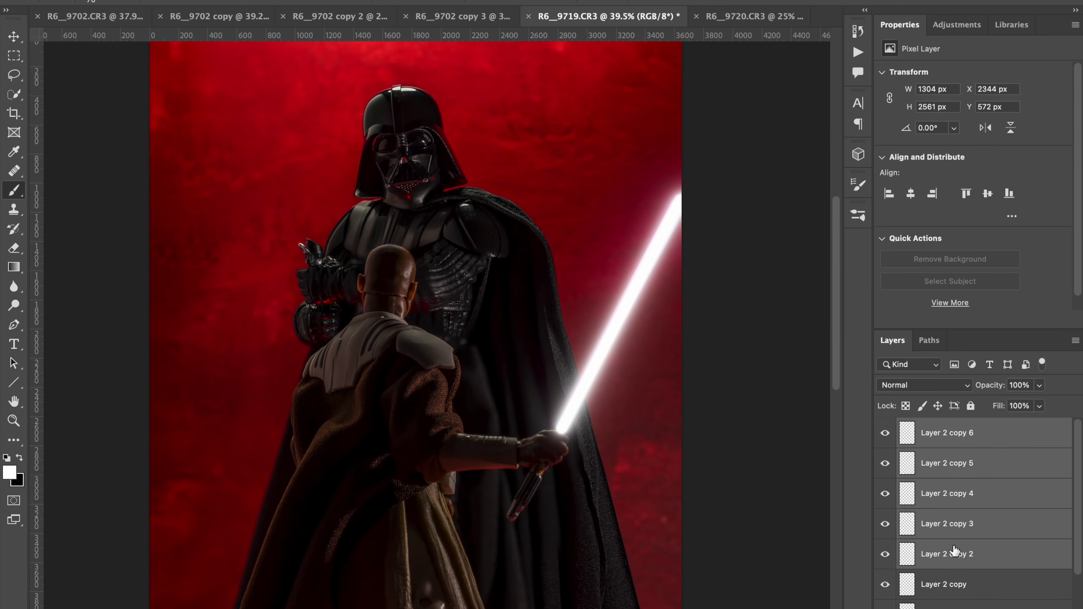
pyautogui.press('super+e')
pyautogui.click(923, 384)
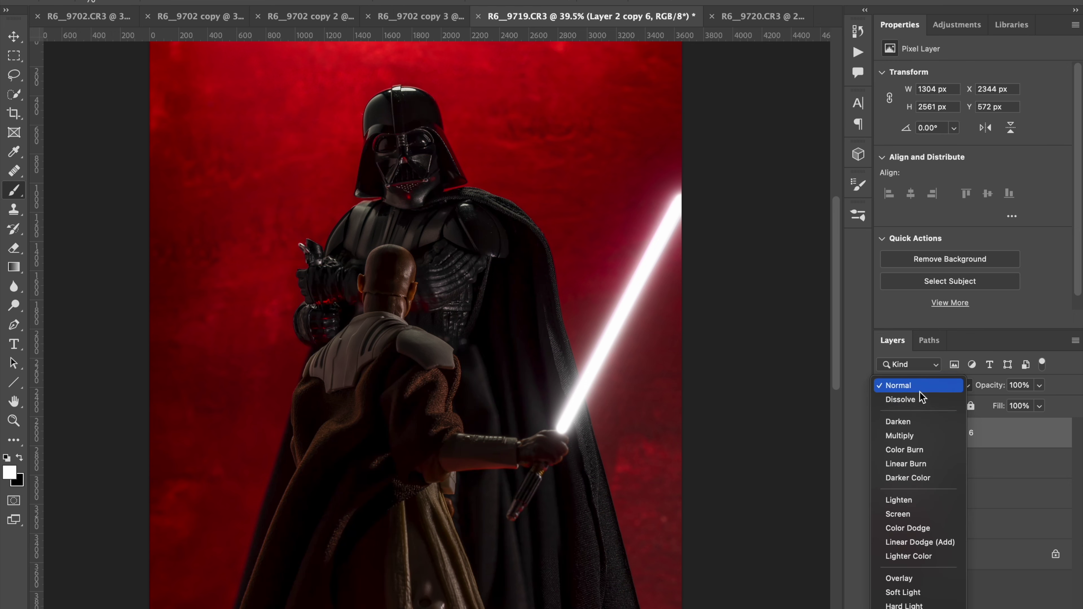
pyautogui.click(913, 518)
# Switch to the Eraser, hide the merged glow layer Layer 2 copy 6, and make Layer 2 copy active
pyautogui.scroll(5, 408, 221)
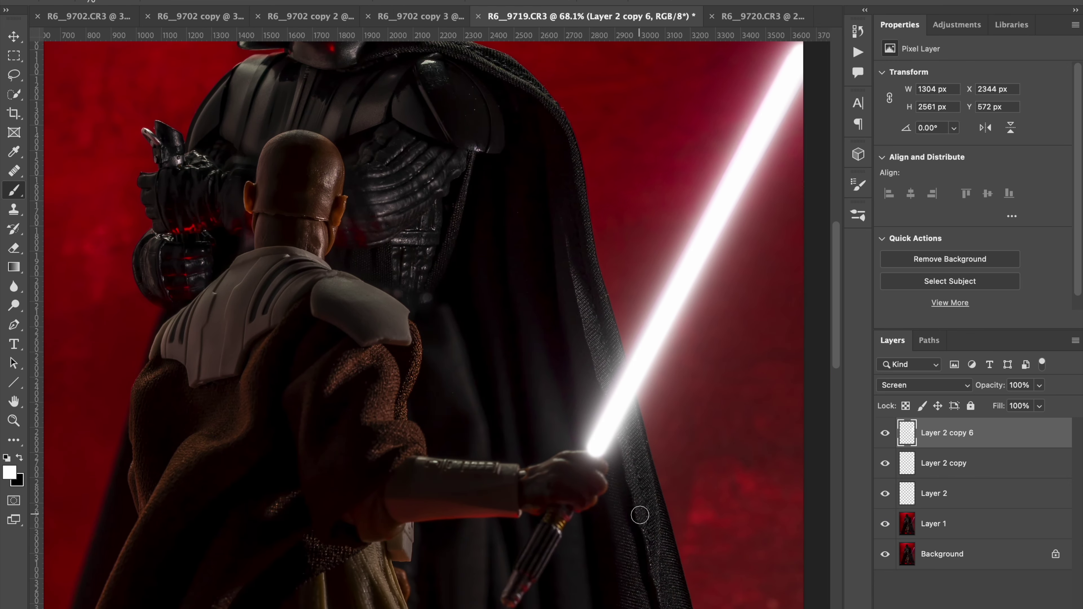
pyautogui.press('e')
pyautogui.hotkey('alt', '[')
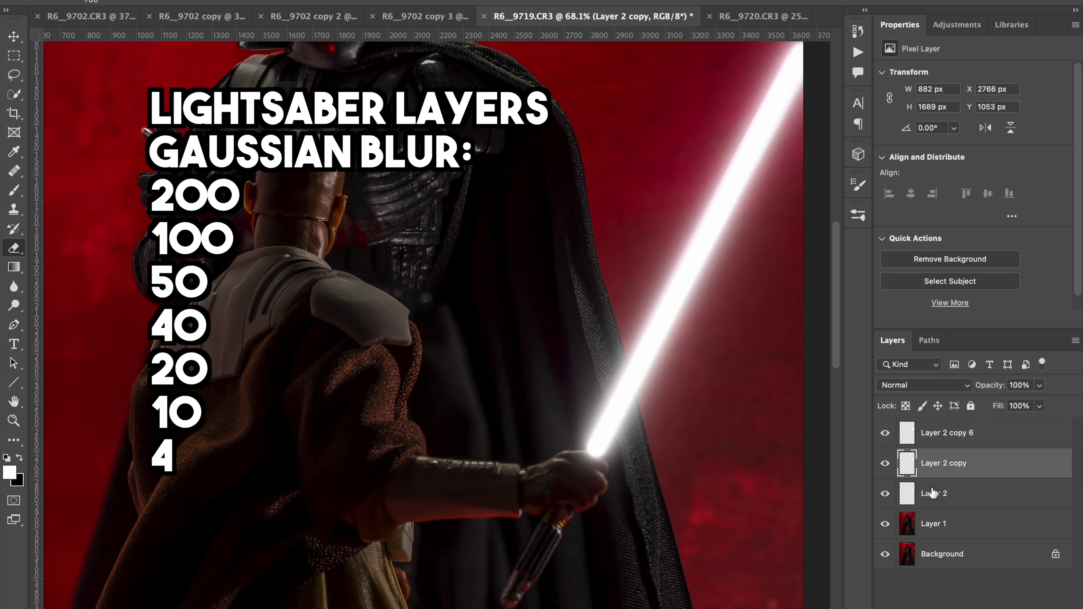
pyautogui.hotkey('alt', '[')
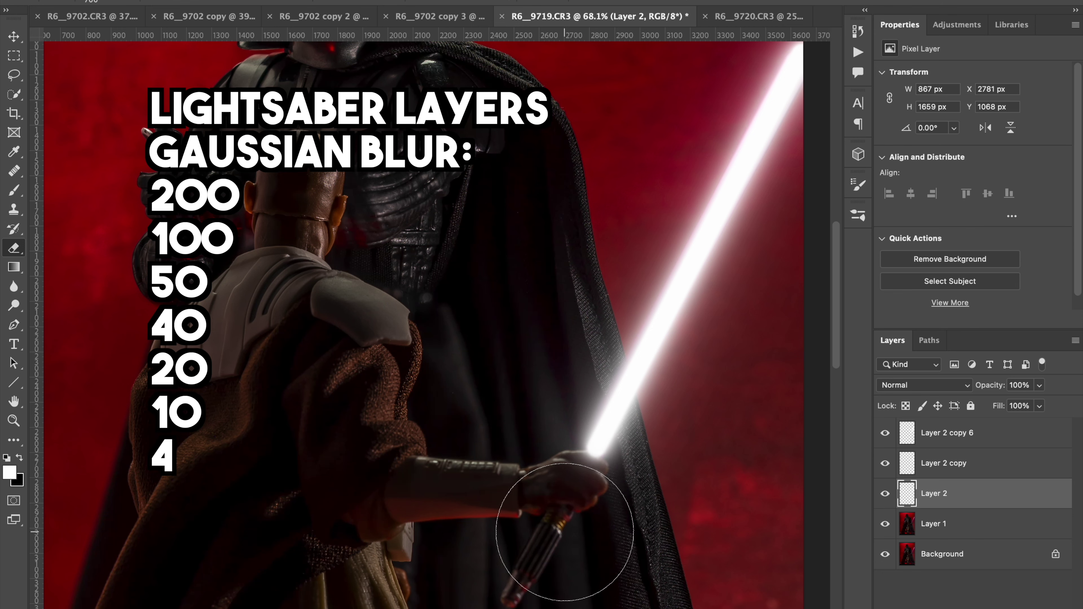
pyautogui.scroll(3, 580, 526)
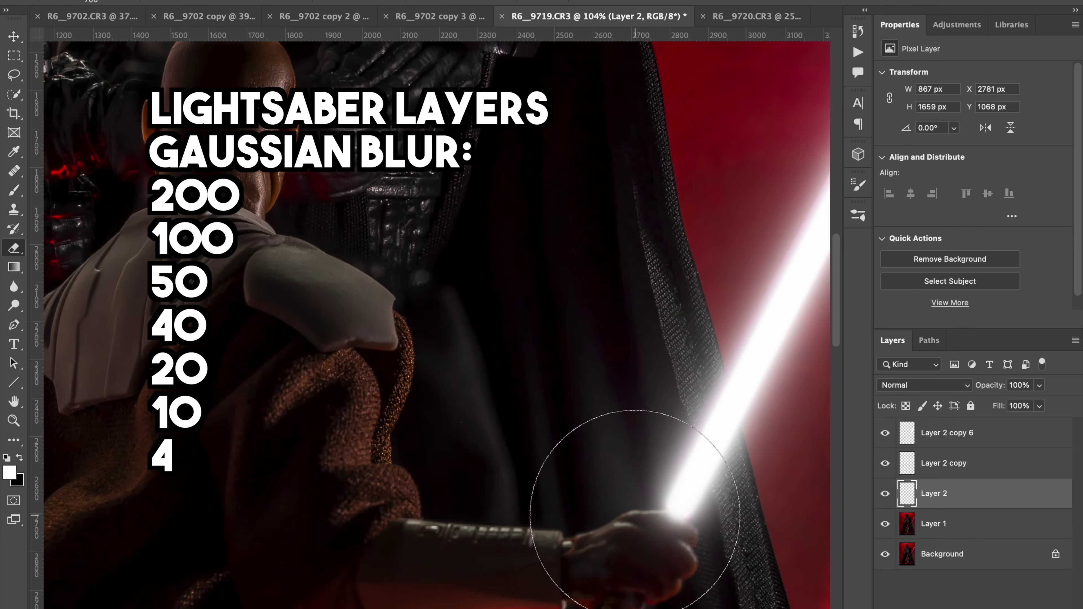
pyautogui.click(885, 433)
pyautogui.click(910, 472)
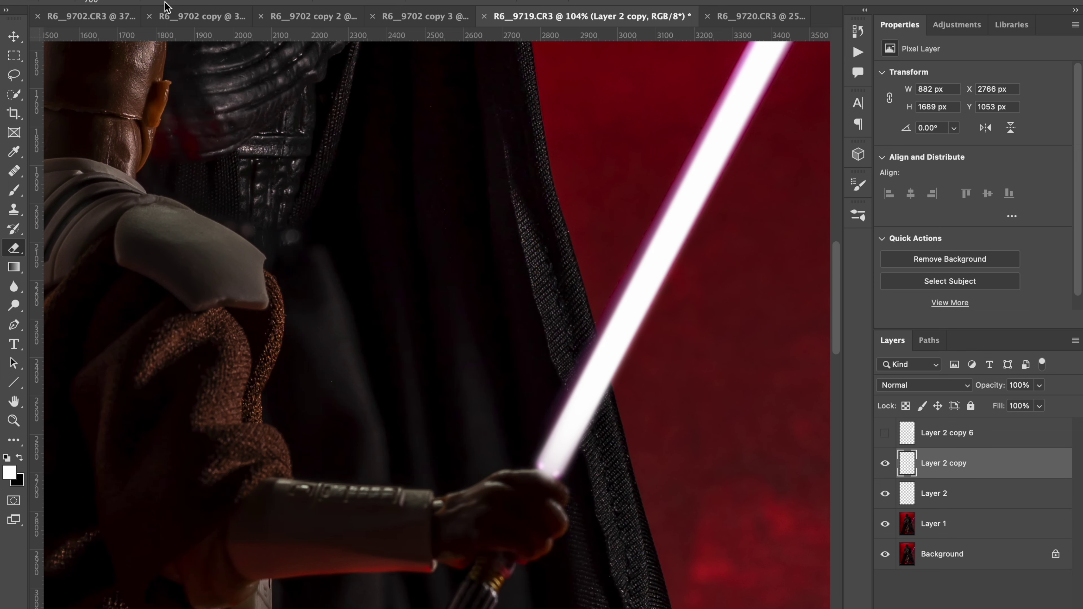
# Erase the blade's spill over the hand on Layer 2 copy and Layer 2 with the Hard Round brush, and show the glow layer again
pyautogui.click(99, 2)
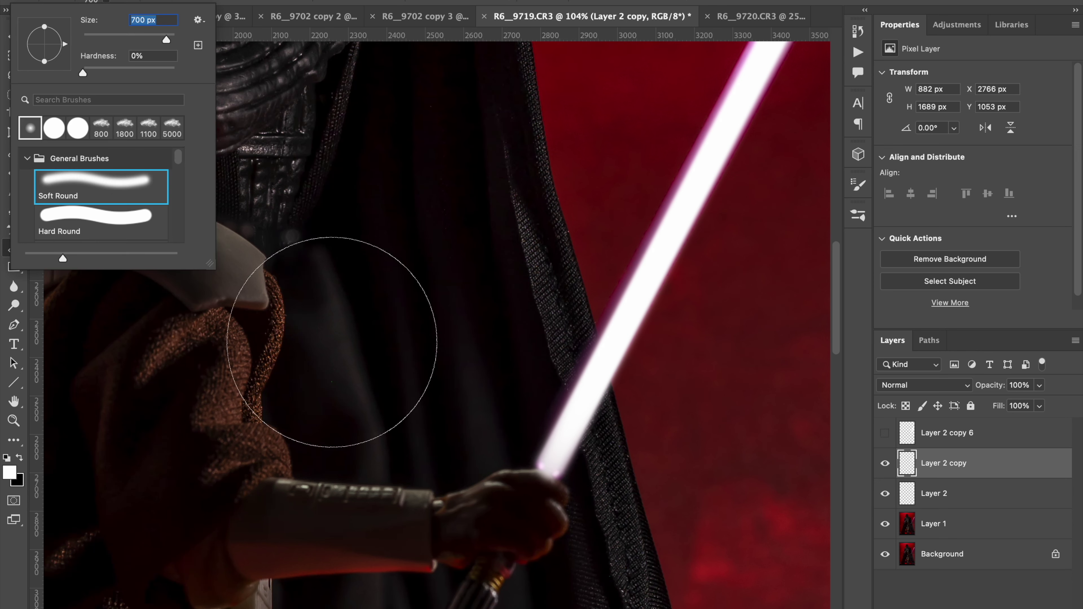
pyautogui.click(63, 226)
pyautogui.click(504, 604)
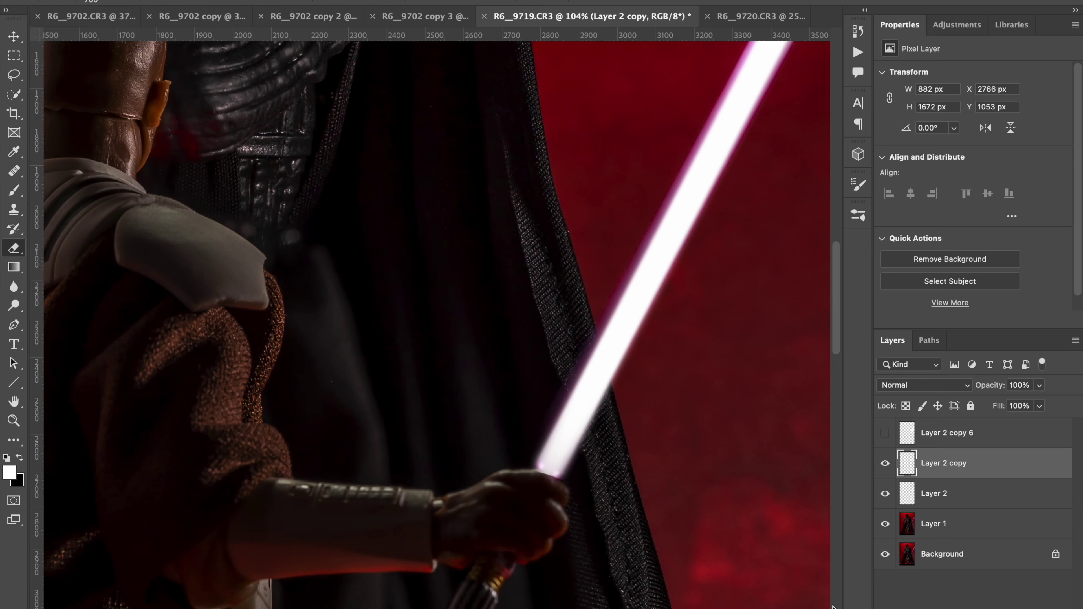
pyautogui.click(930, 494)
pyautogui.click(511, 603)
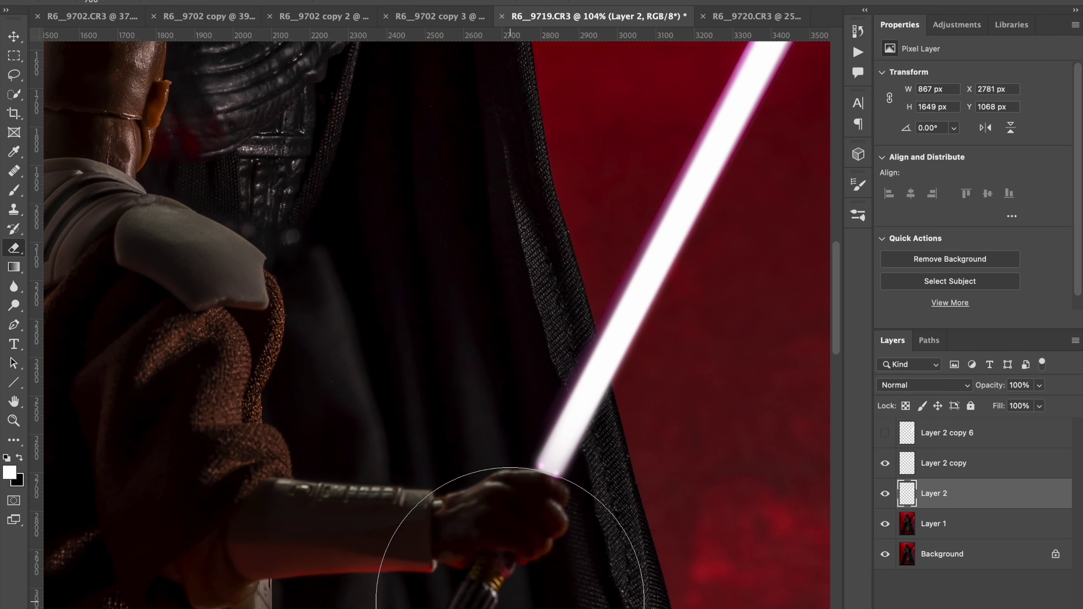
pyautogui.click(885, 433)
pyautogui.scroll(-5, 595, 435)
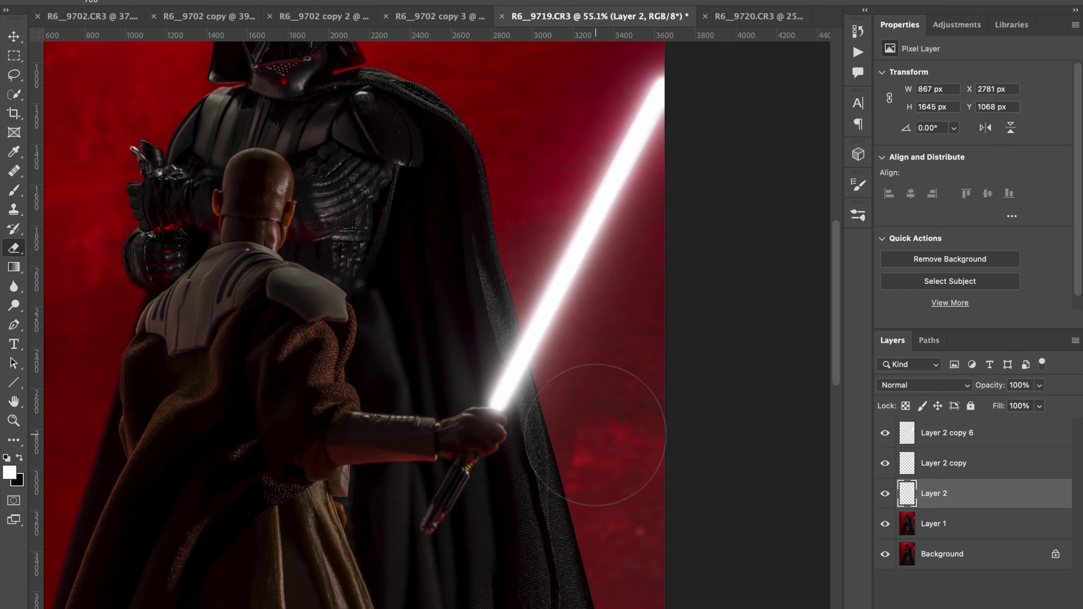
pyautogui.scroll(-3, 595, 435)
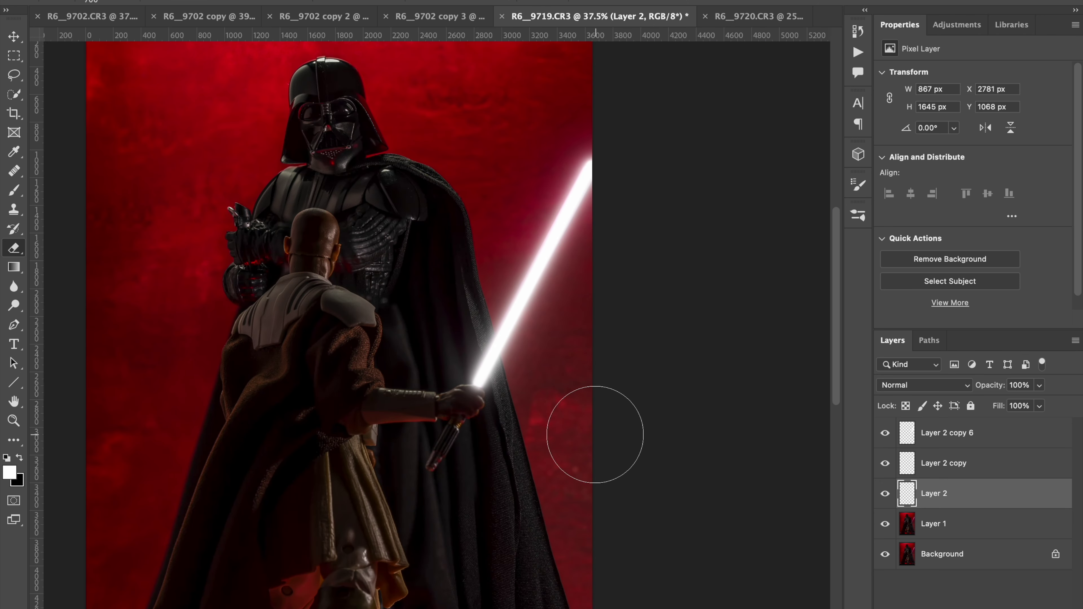
# Colorize Layer 2 copy 6 purple using Hue/Saturation with hue 277, saturation 100 and lightness -42
pyautogui.click(946, 440)
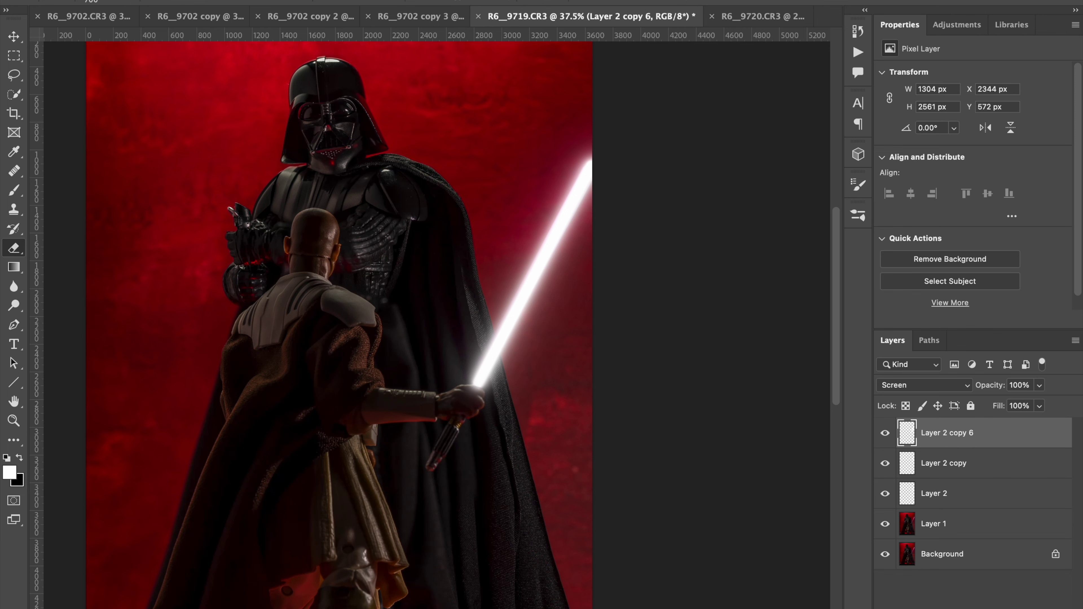
pyautogui.click(171, 0)
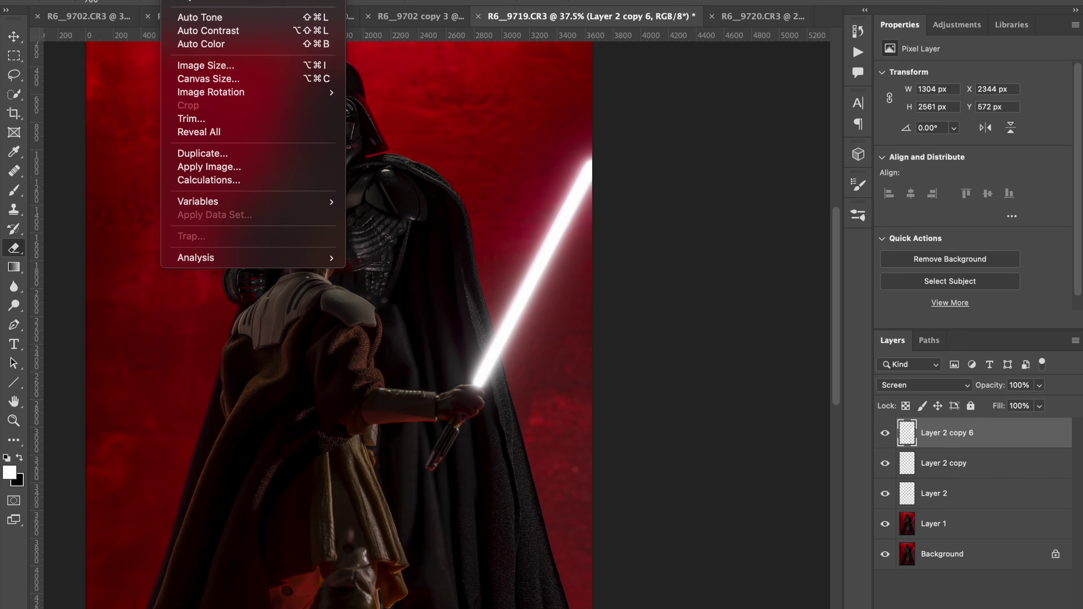
pyautogui.moveTo(195, 1)
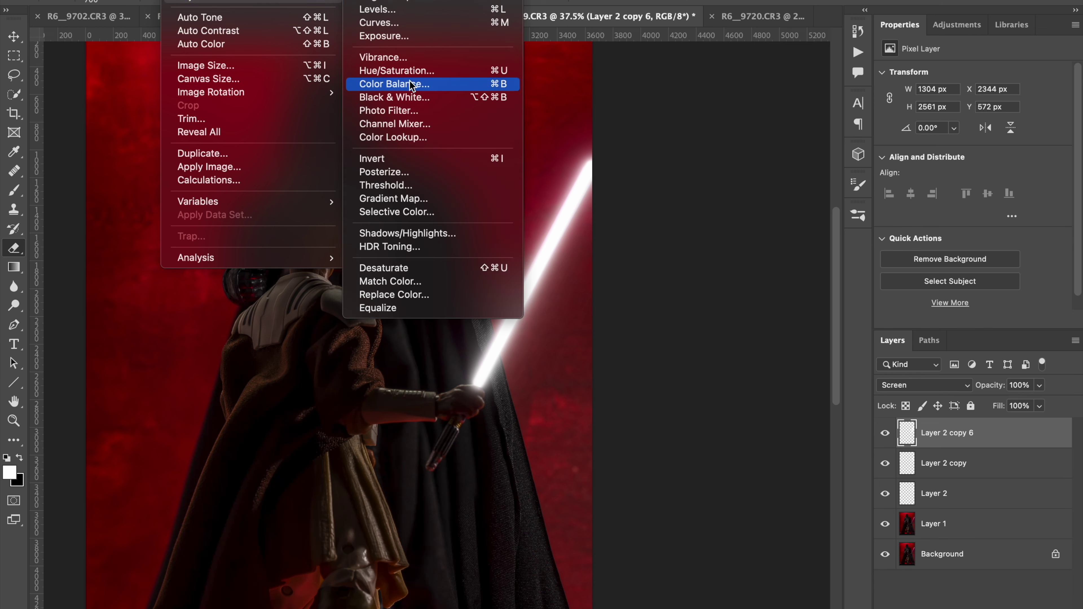
pyautogui.click(406, 71)
pyautogui.click(905, 222)
pyautogui.moveTo(801, 175); pyautogui.dragTo(969, 182)
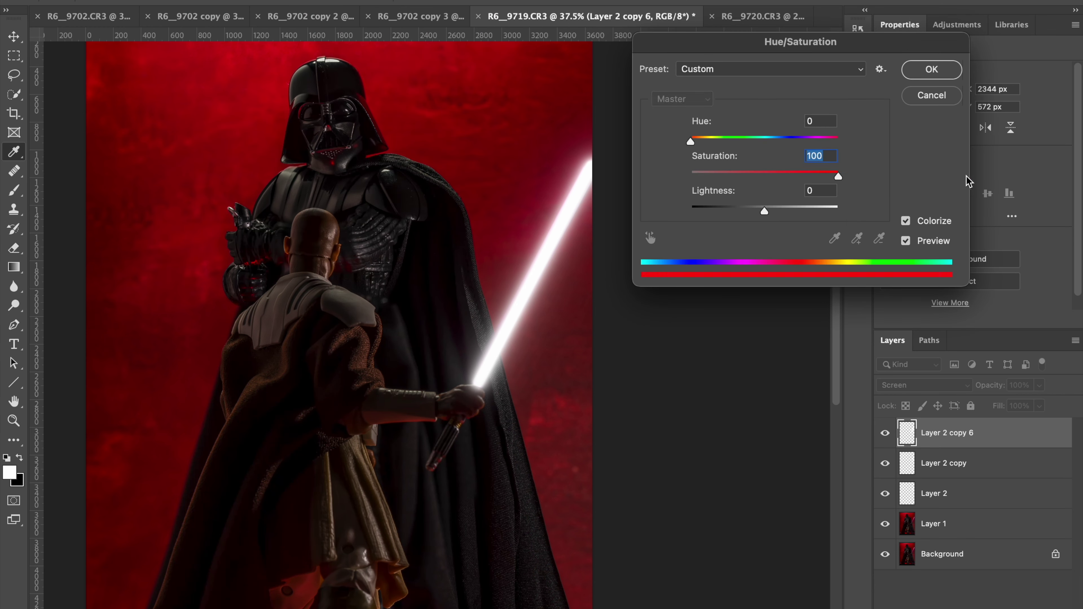
pyautogui.click(734, 209)
pyautogui.moveTo(690, 141); pyautogui.dragTo(806, 157)
pyautogui.click(931, 71)
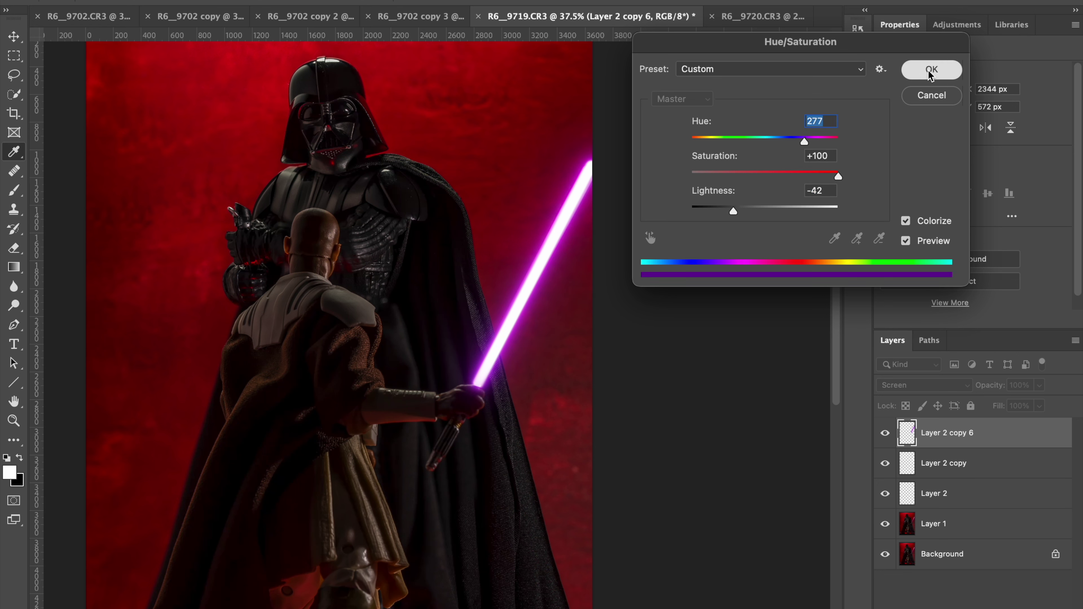
# Merge a duplicate of the purple glow layer with the other lightsaber layers down to Layer 2 and set the result to Screen
pyautogui.press('super+j')
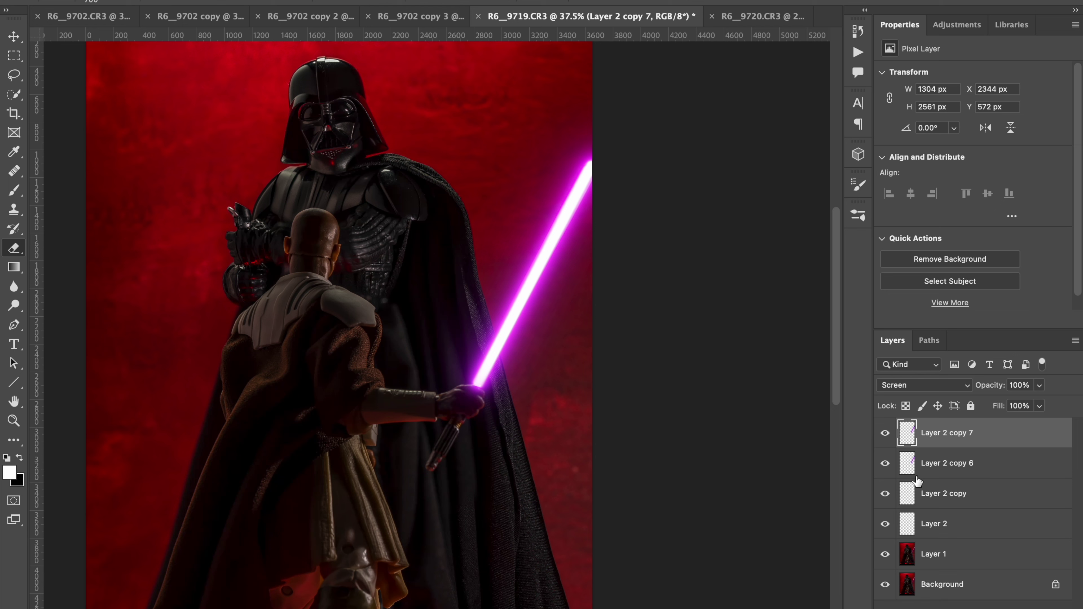
pyautogui.keyDown('shift'); pyautogui.click(937, 528); pyautogui.keyUp('shift')
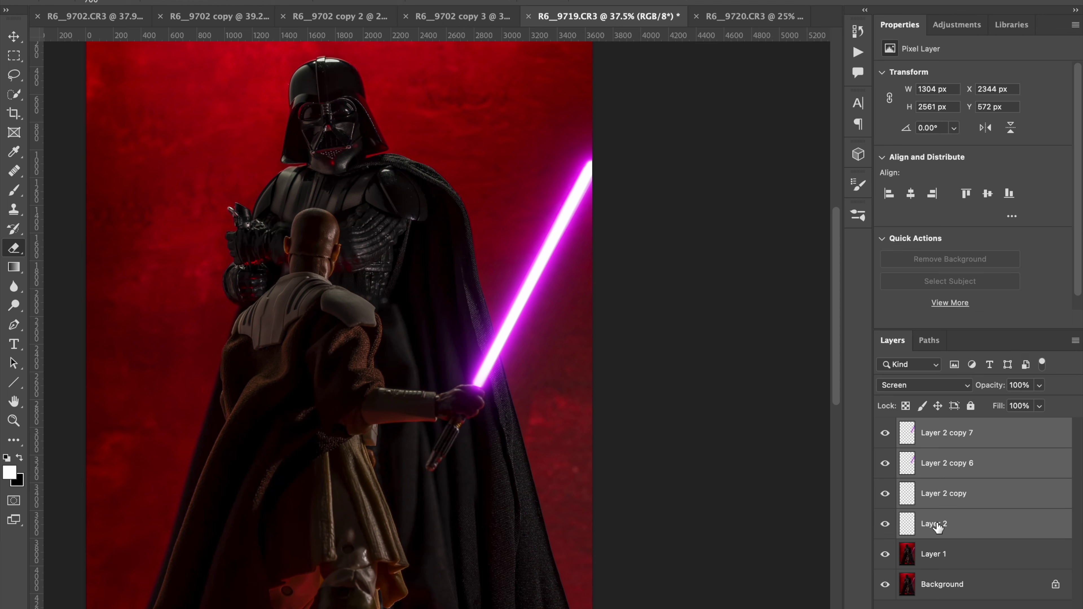
pyautogui.hotkey('ctrl', 'e')
pyautogui.click(887, 386)
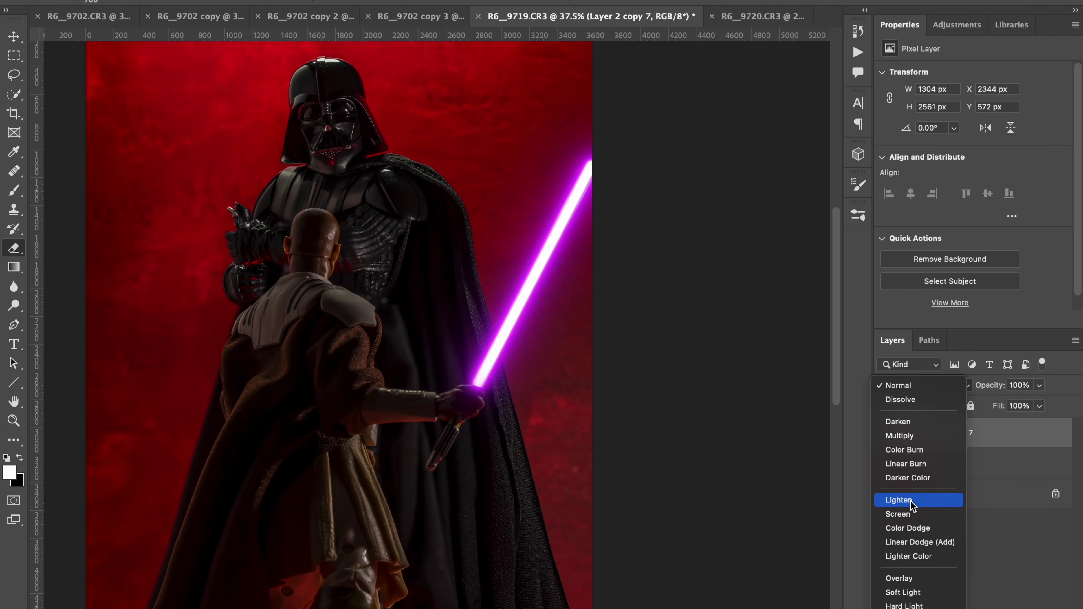
pyautogui.click(910, 513)
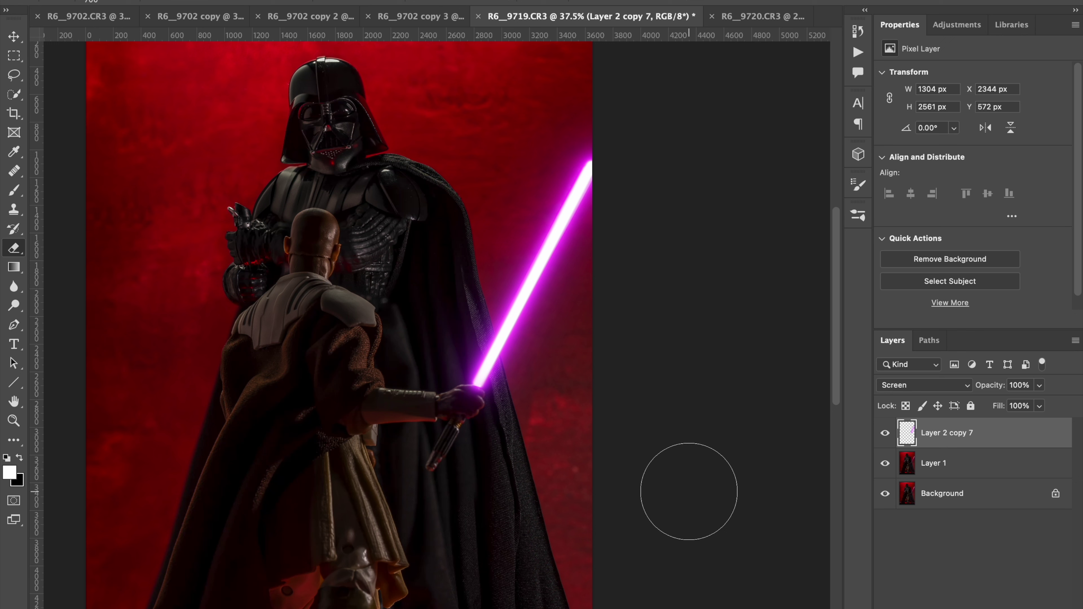
# Hide the merged lightsaber layer and outline the original plastic blade with a Lasso selection from the hand past its tip
pyautogui.click(885, 433)
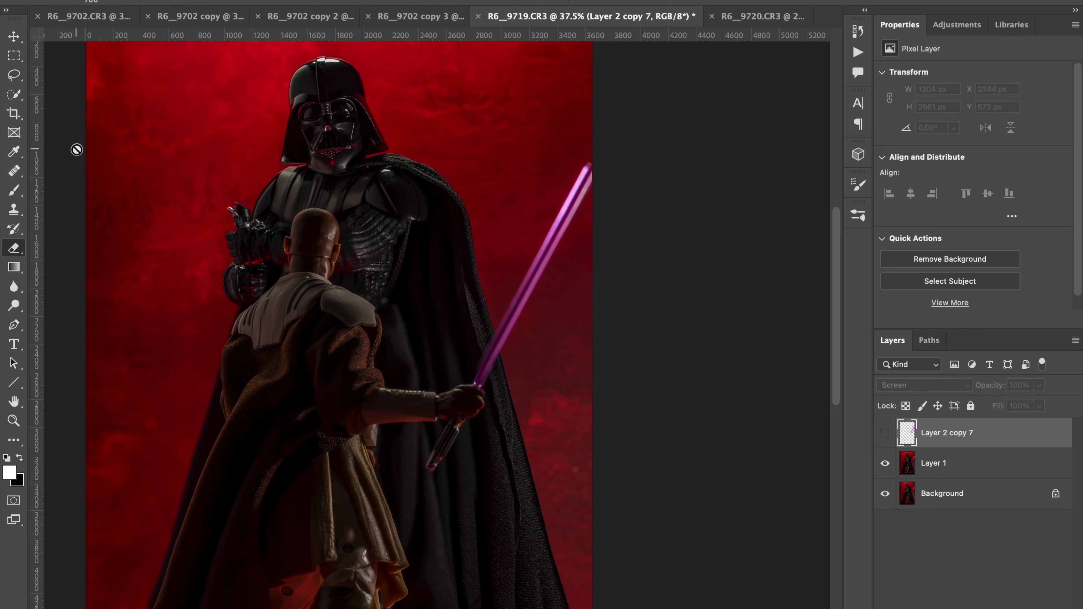
pyautogui.click(15, 75)
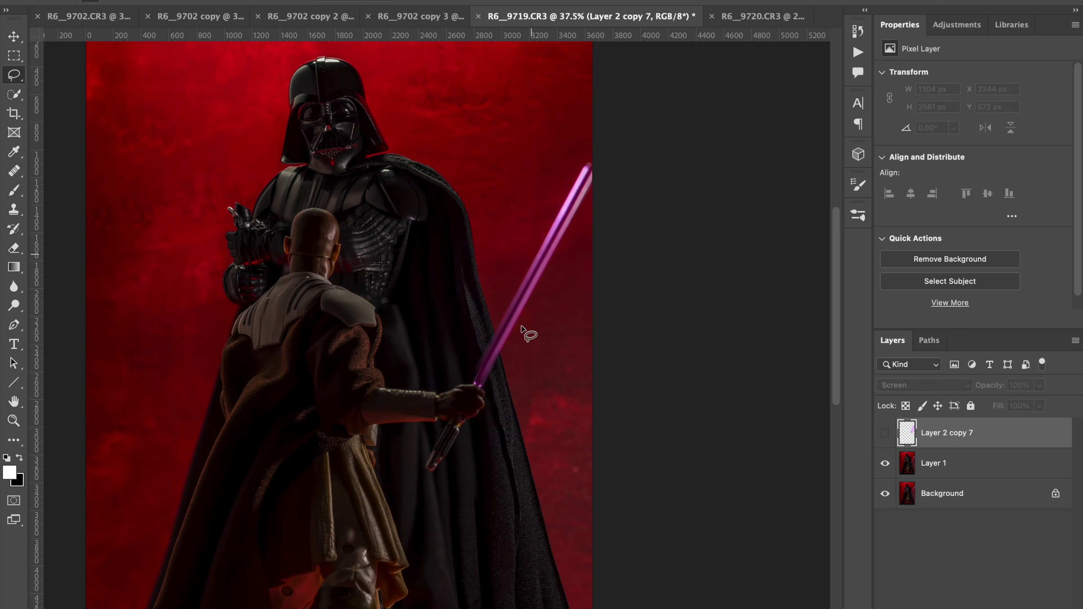
pyautogui.keyDown('alt'); pyautogui.click(487, 388); pyautogui.keyUp('alt')
pyautogui.moveTo(630, 119)
pyautogui.mouseDown()
pyautogui.moveTo(603, 123)
pyautogui.moveTo(592, 153)
pyautogui.mouseUp()
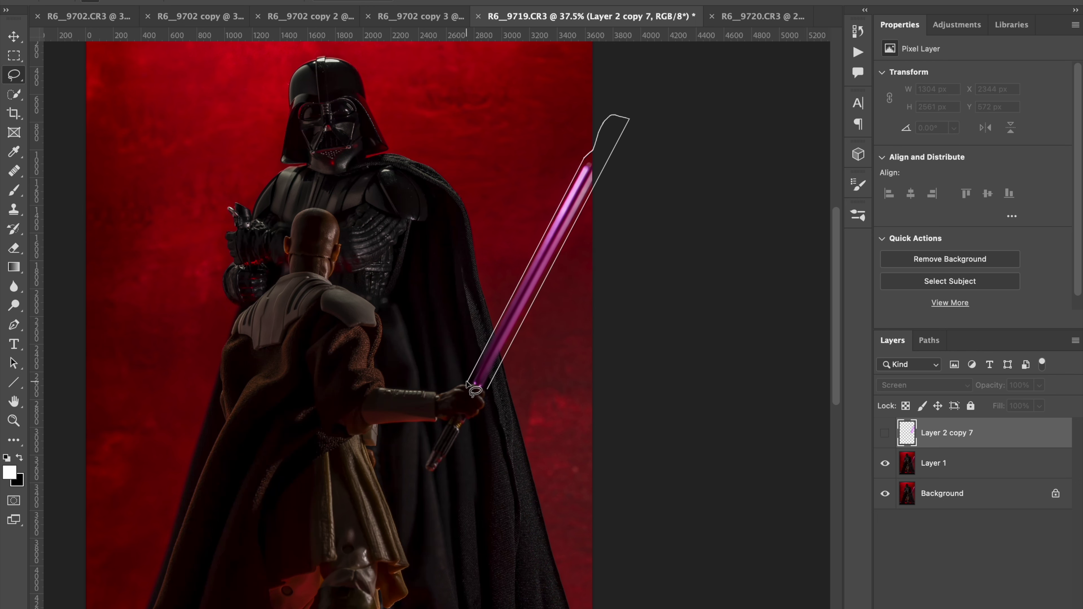
pyautogui.click(487, 386)
# Set Layer 1's fill to 50% and toggle the Background layer's visibility off and back on
pyautogui.click(912, 476)
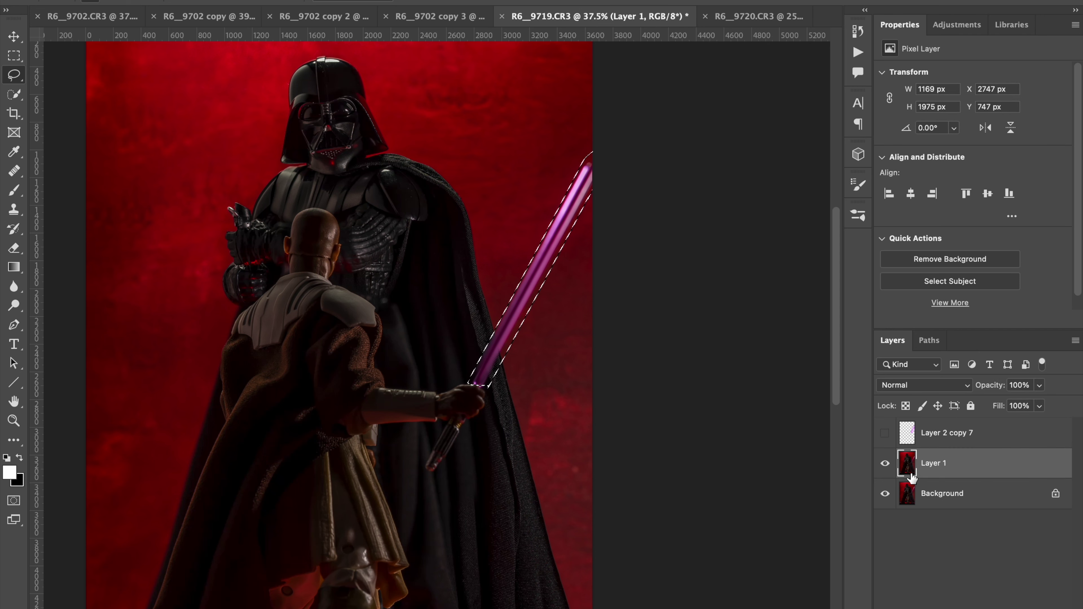
pyautogui.hotkey('shift', 'BackSpace')
pyautogui.press('Escape')
pyautogui.hotkey('shift', '5')
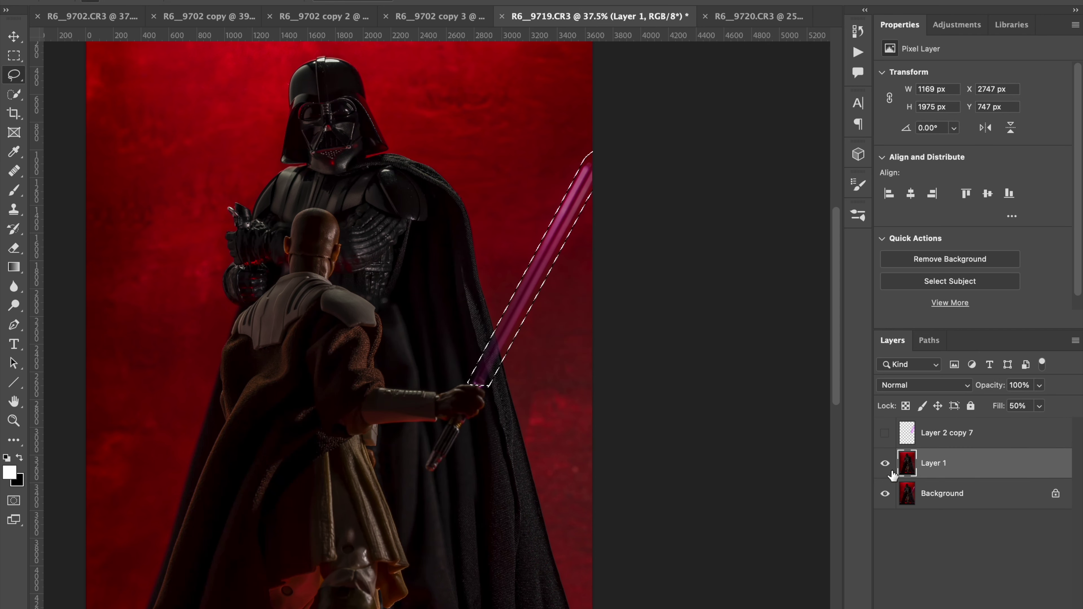
pyautogui.click(886, 497)
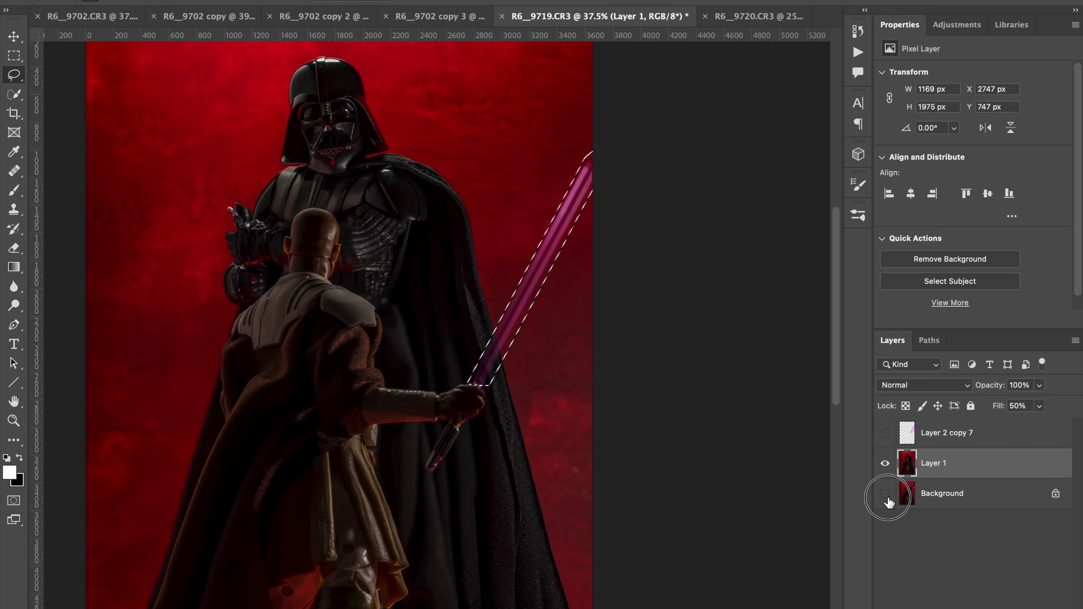
pyautogui.click(887, 498)
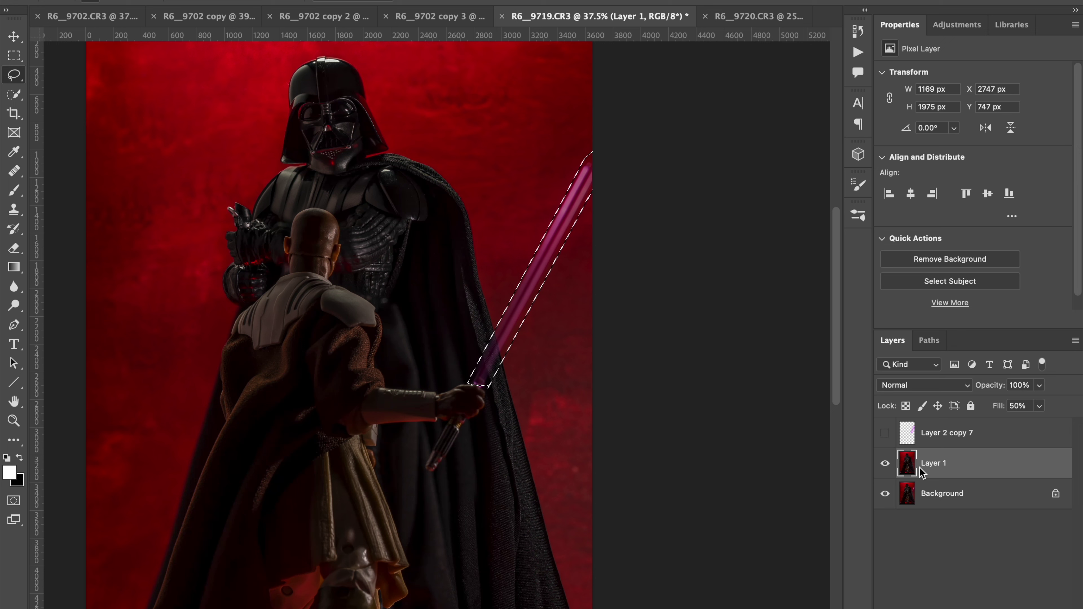
# Fill the blade selection on Layer 1 with Content-Aware at 100% opacity with Color Adaptation, and deselect it
pyautogui.hotkey('shift', 'BackSpace')
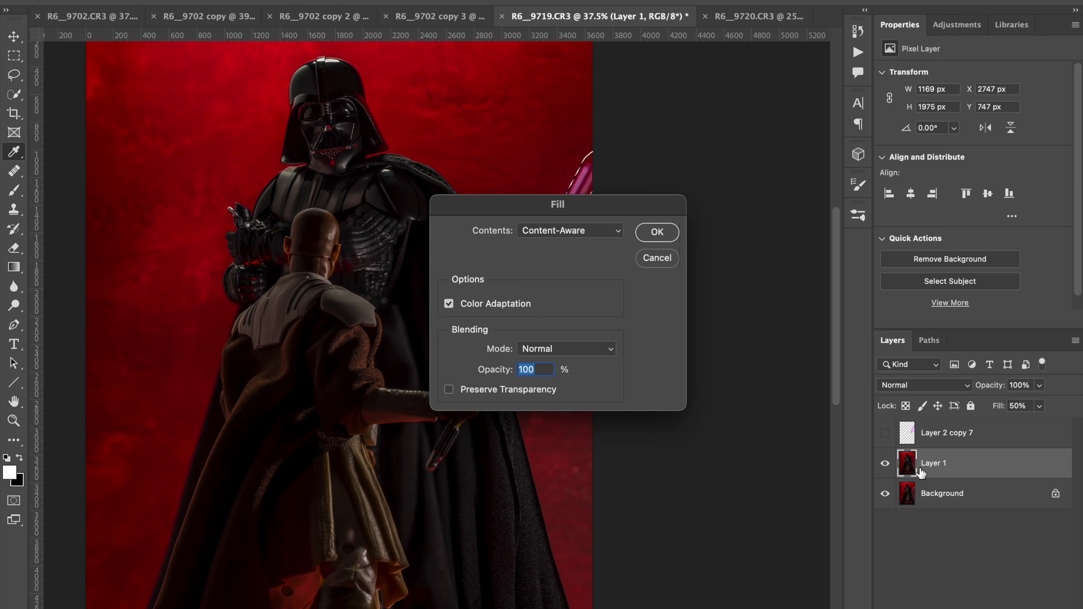
pyautogui.click(657, 231)
pyautogui.press('l')
pyautogui.hotkey('ctrl', 'd')
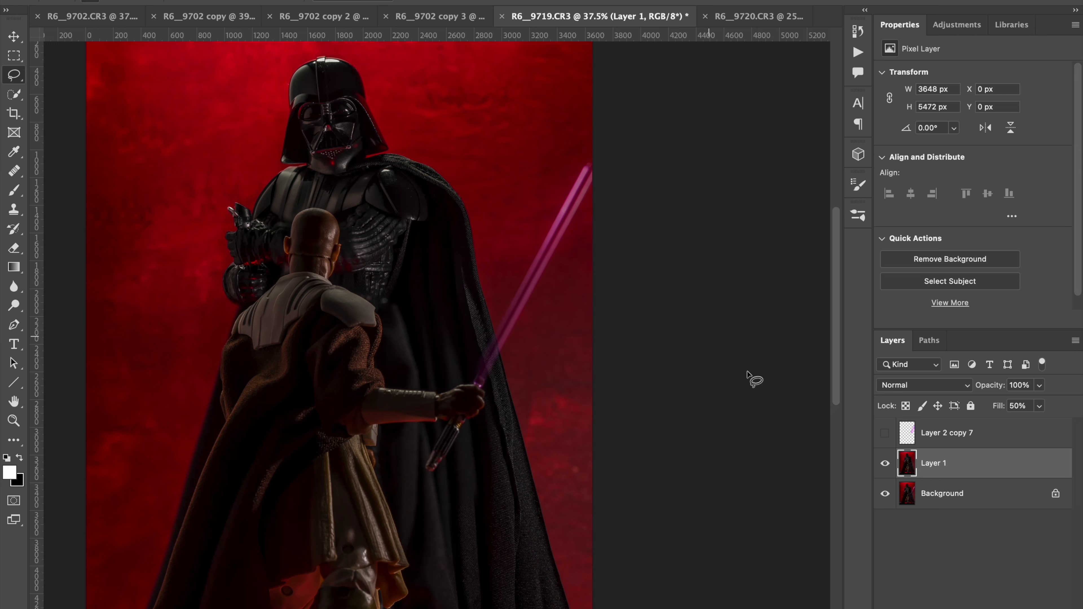
# Outline the plastic blade on Layer 1 from the cape edge to its tip with the Lasso, fill it with Content-Aware, and deselect it
pyautogui.moveTo(495, 333)
pyautogui.mouseDown()
pyautogui.moveTo(530, 331)
pyautogui.moveTo(595, 175)
pyautogui.mouseUp()
pyautogui.hotkey('shift', 'BackSpace')
pyautogui.press('Return')
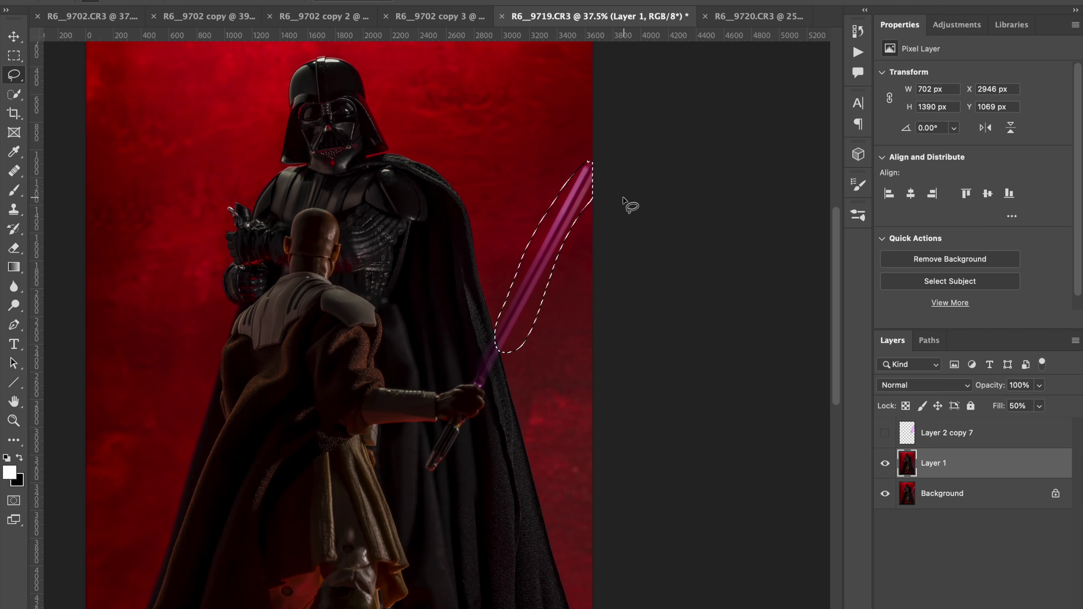
pyautogui.scroll(2, 625, 202)
pyautogui.click(885, 464)
pyautogui.click(885, 464)
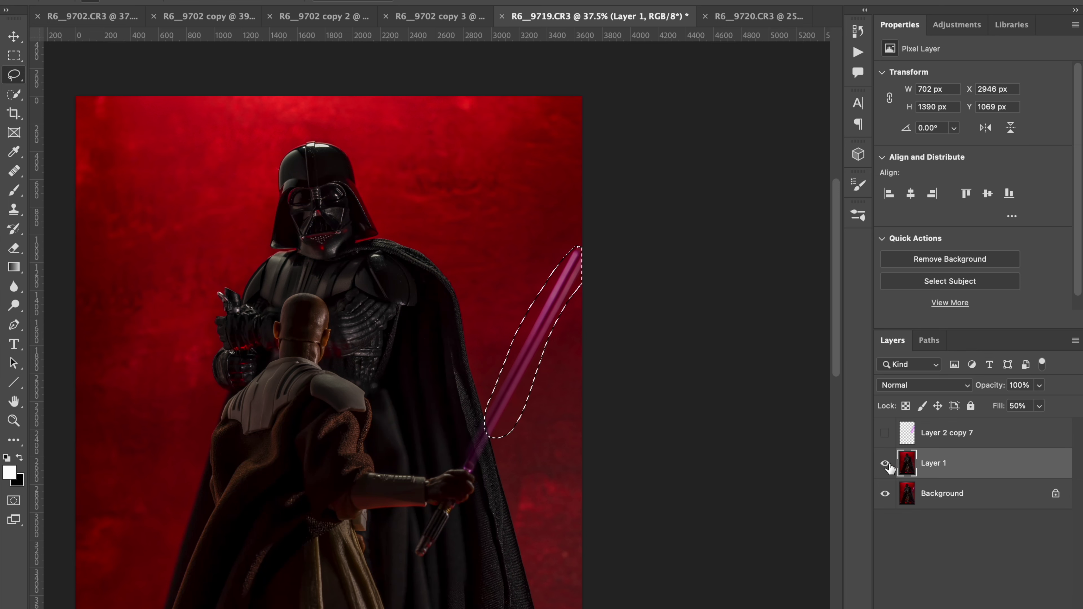
pyautogui.hotkey('ctrl', 'd')
pyautogui.click(885, 494)
pyautogui.click(886, 493)
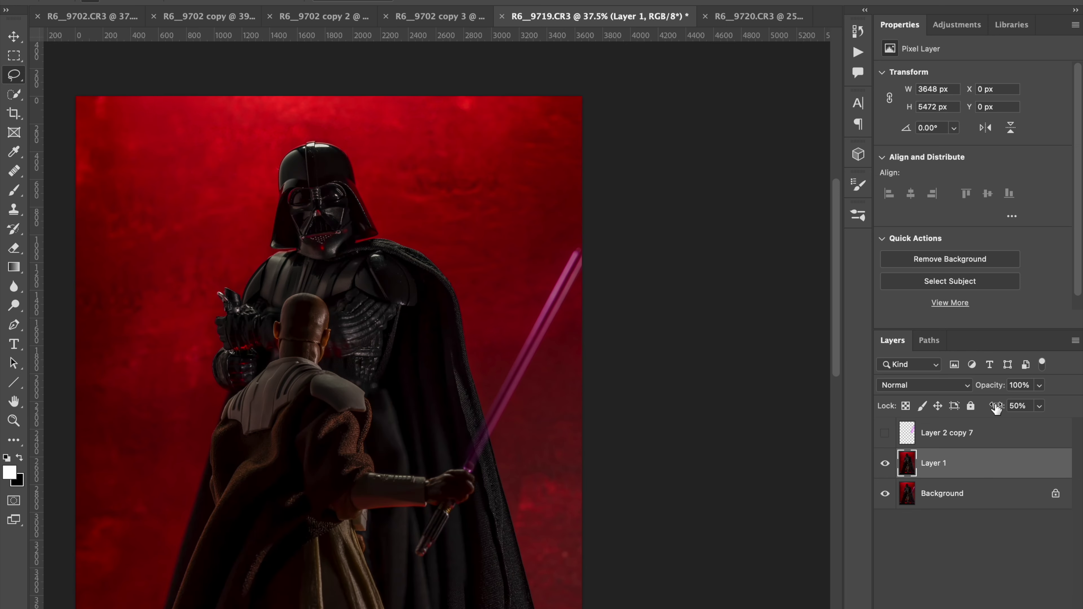
# Set Layer 1's fill to 100%, compare it with the original photo, and show the purple lightsaber layer, Layer 2 copy 7
pyautogui.moveTo(999, 398); pyautogui.dragTo(1020, 399)
pyautogui.scroll(-2, 706, 477)
pyautogui.click(886, 464)
pyautogui.click(886, 464)
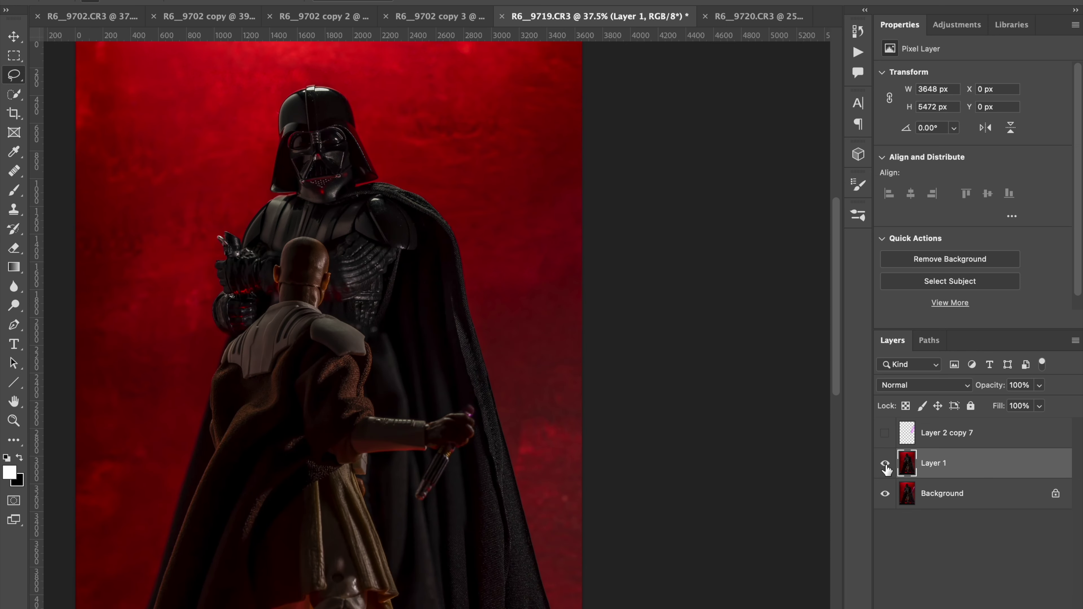
pyautogui.click(886, 433)
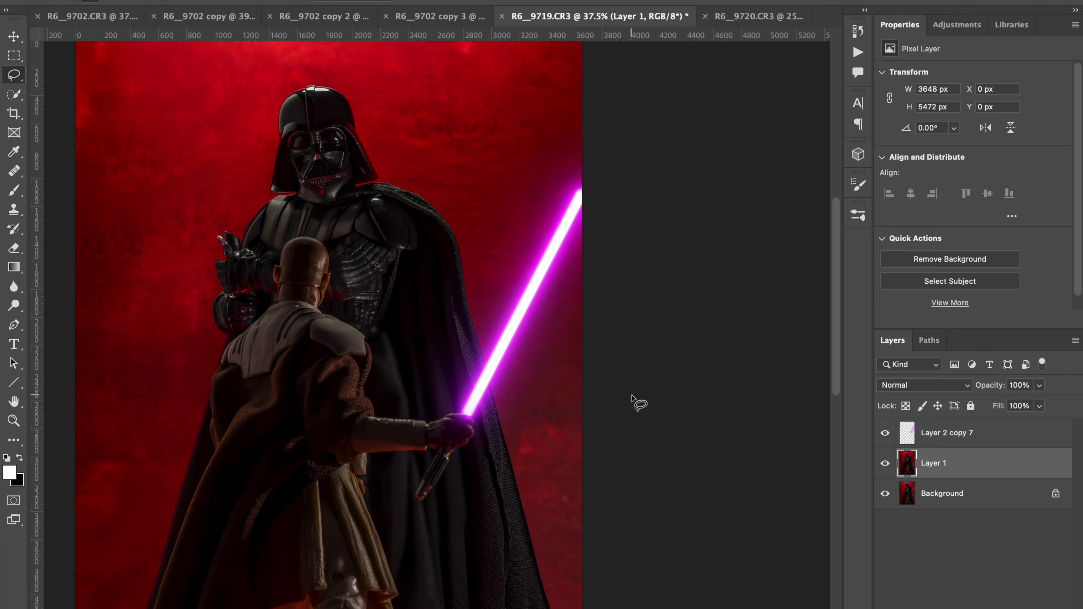
pyautogui.scroll(-5, 635, 403)
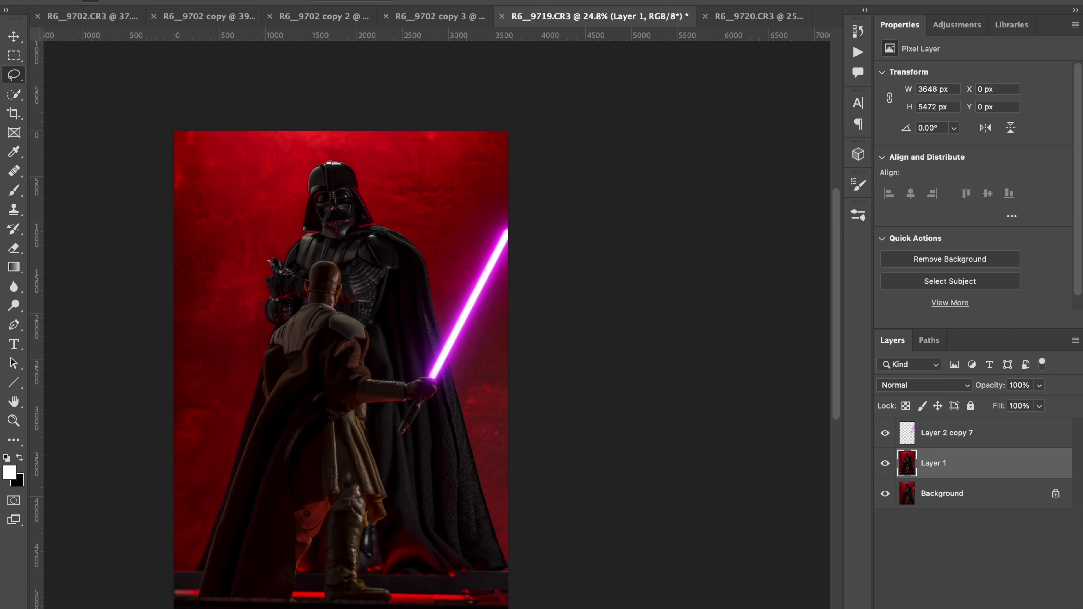
# Add a new layer below the purple lightsaber and paint a straight white brush blade from Darth Vader's raised hand past the photo's upper edge
pyautogui.press('super+shift+alt+n')
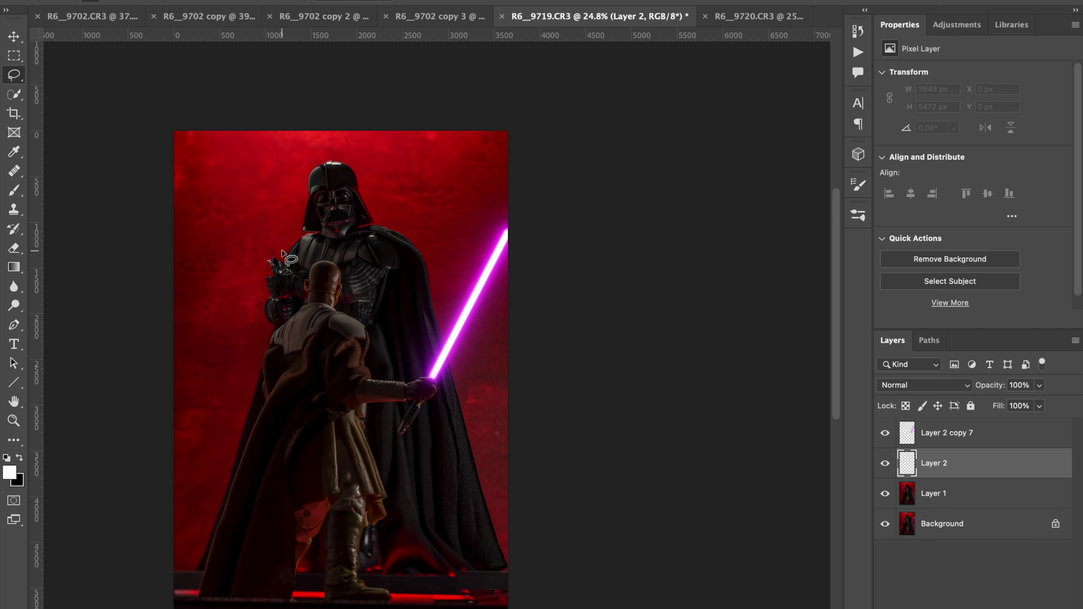
pyautogui.press('b')
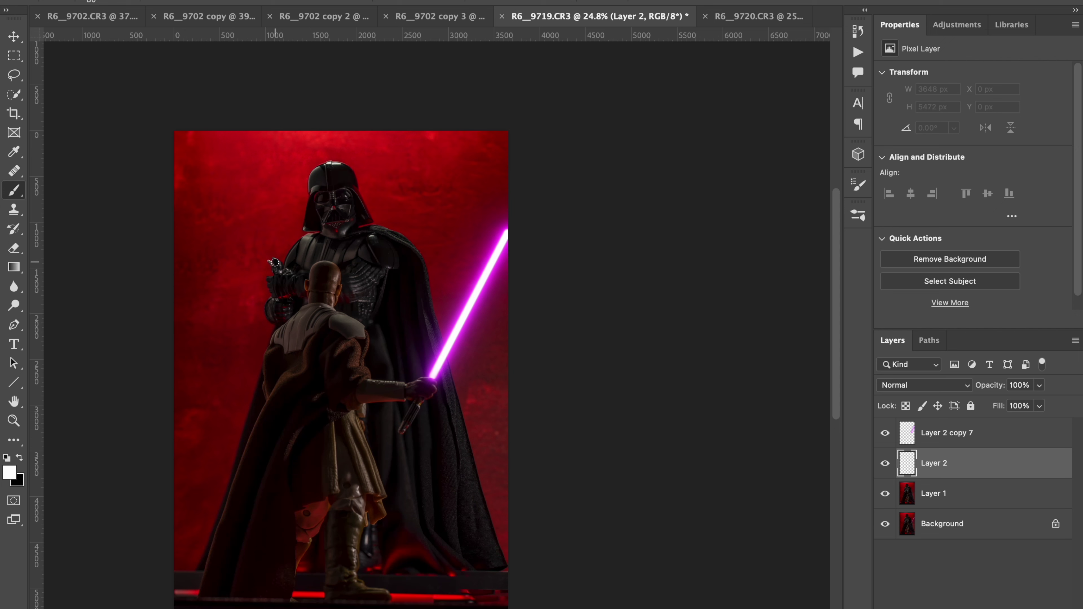
pyautogui.click(275, 263)
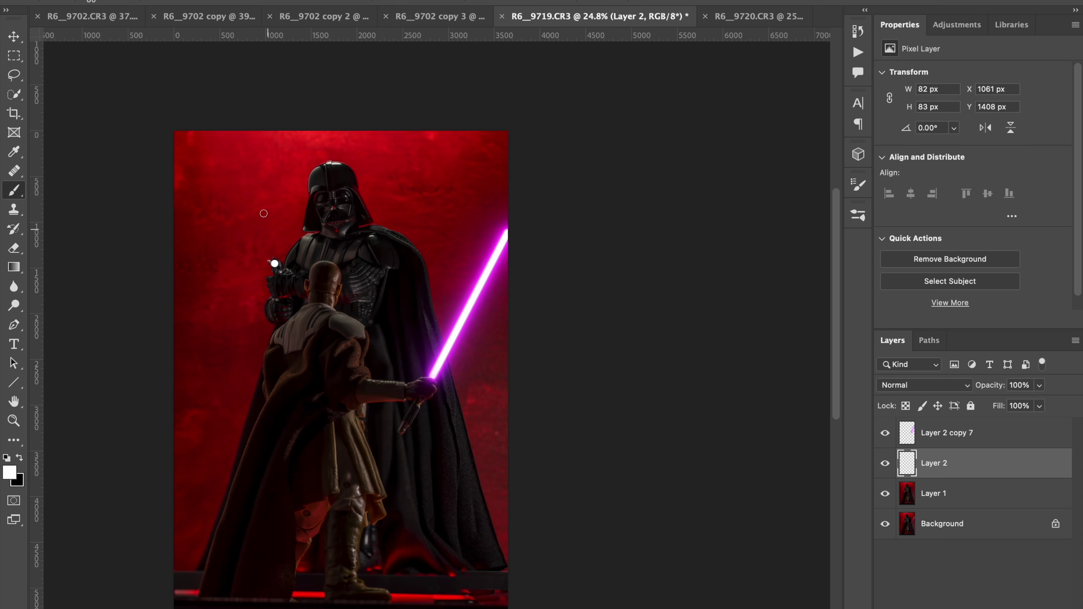
pyautogui.keyDown('shift'); pyautogui.click(230, 113); pyautogui.keyUp('shift')
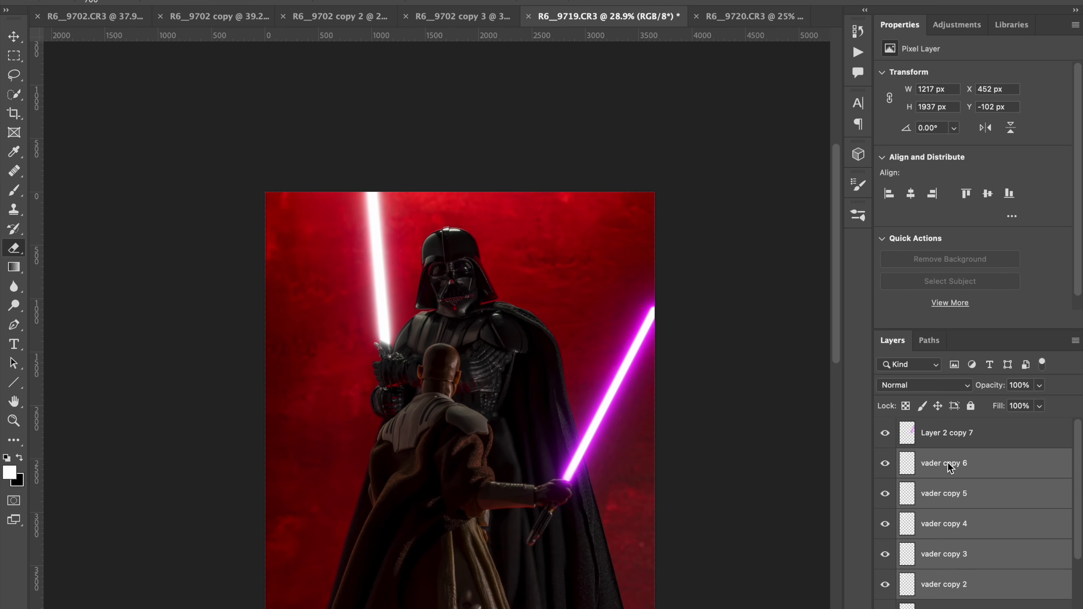
# Merge the selected vader copy layers into one layer and set its blend mode to Screen
pyautogui.hotkey('ctrl', 'e')
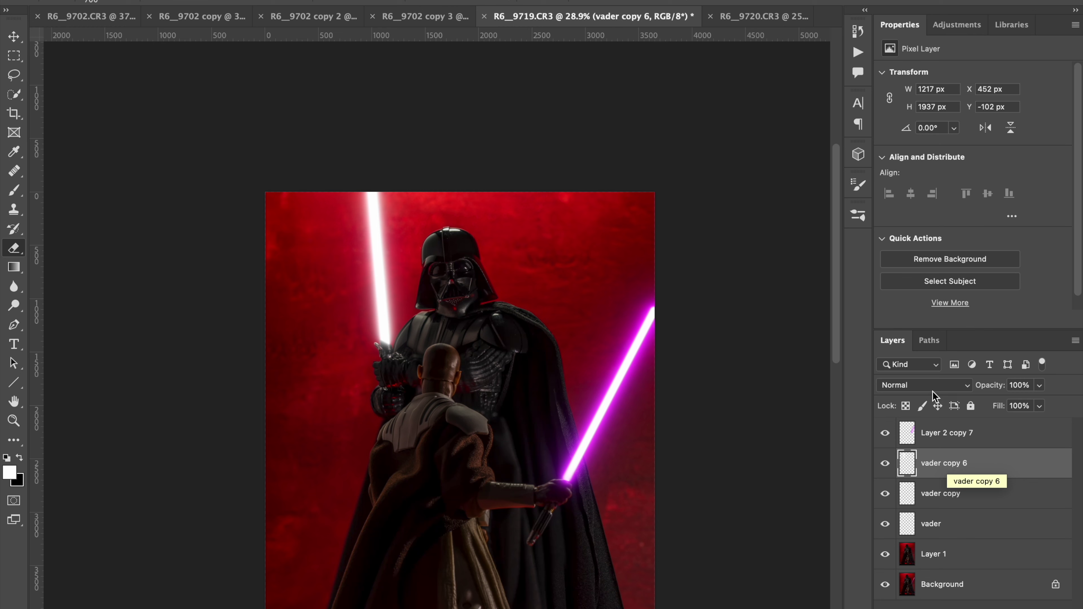
pyautogui.click(921, 384)
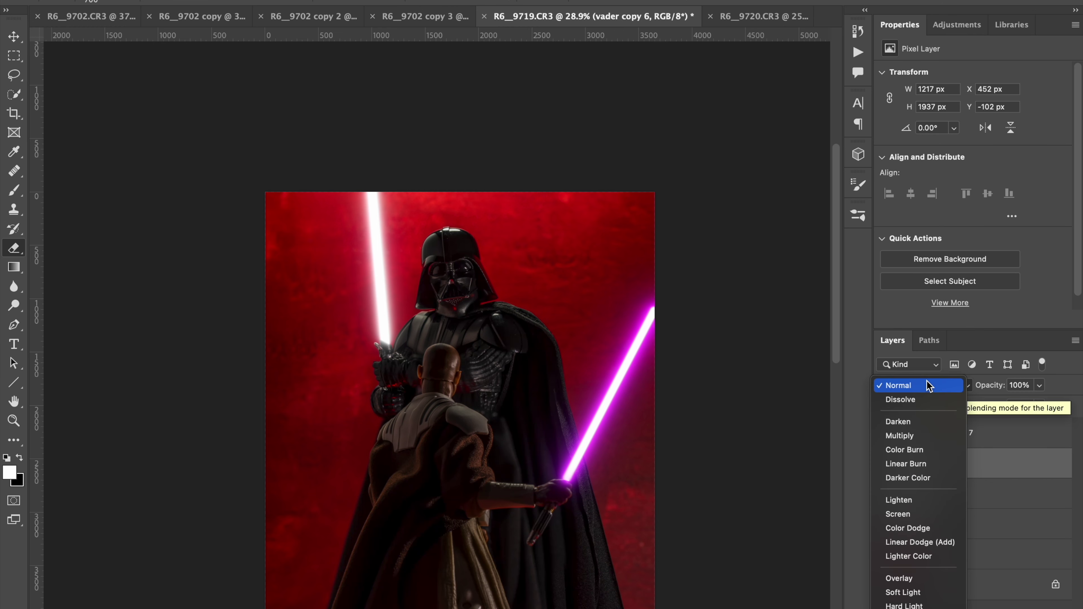
pyautogui.click(901, 519)
# Colorize vader copy 6 red with Hue/Saturation at Hue 0, Saturation +100 and Lightness about -43, and duplicate the layer
pyautogui.click(179, 0)
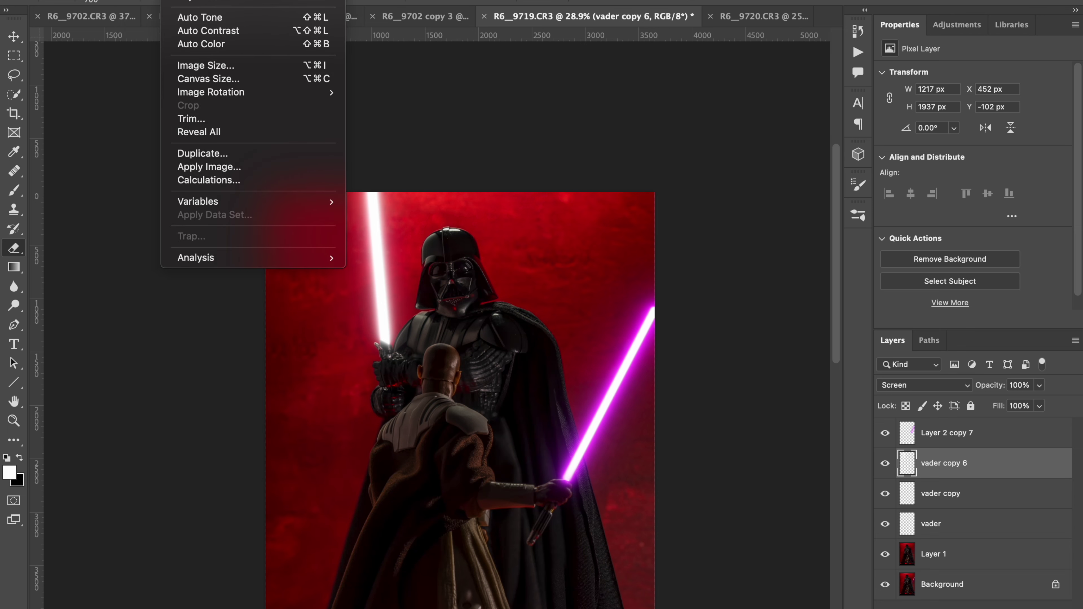
pyautogui.moveTo(192, 1)
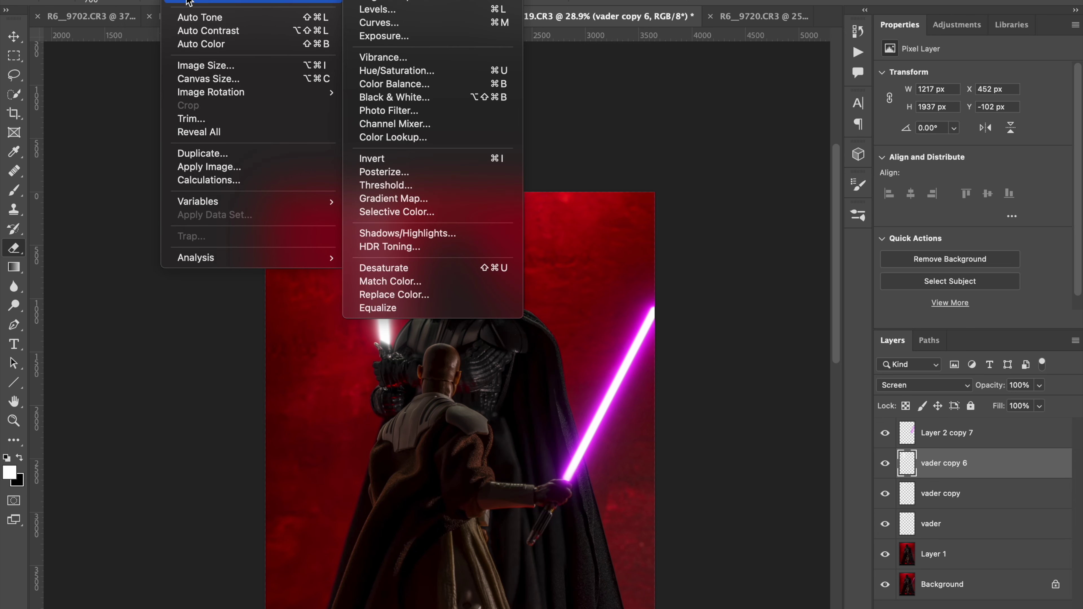
pyautogui.click(404, 73)
pyautogui.moveTo(774, 177); pyautogui.dragTo(864, 178)
pyautogui.click(905, 225)
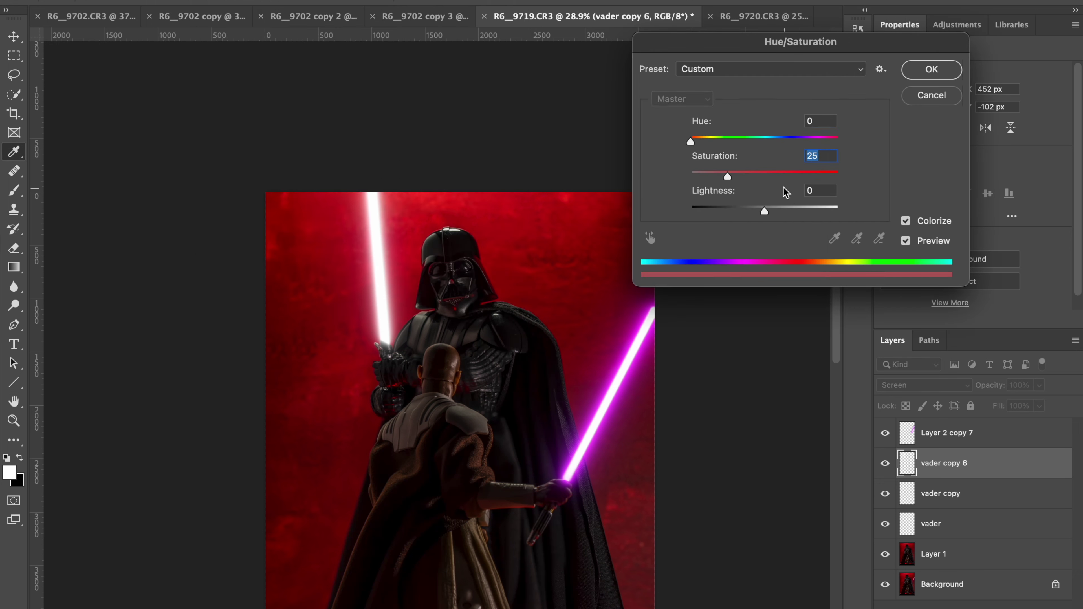
pyautogui.click(735, 209)
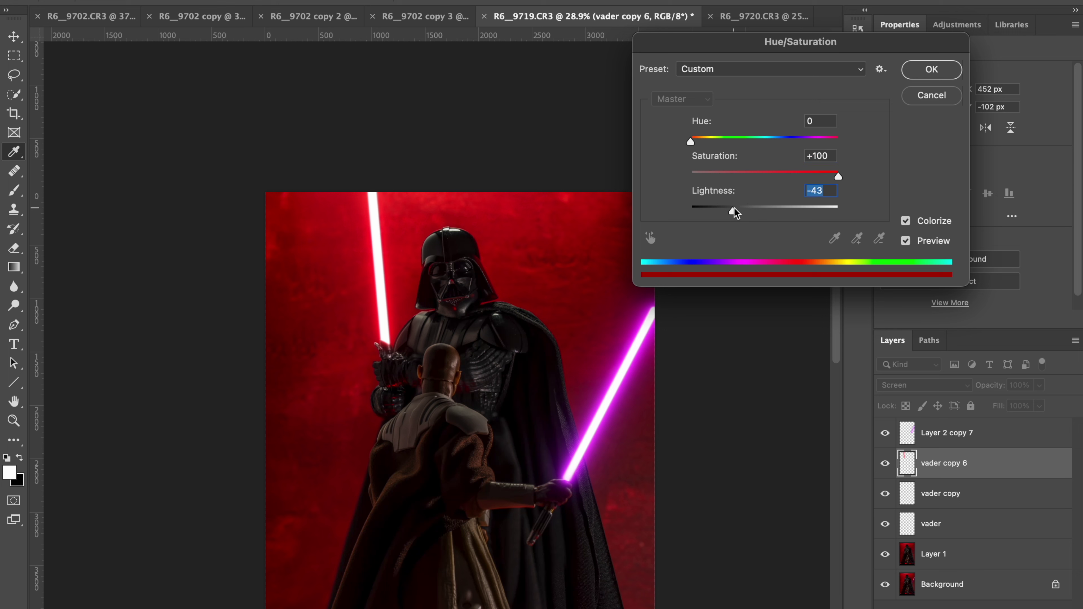
pyautogui.moveTo(733, 212); pyautogui.dragTo(731, 213)
pyautogui.click(930, 69)
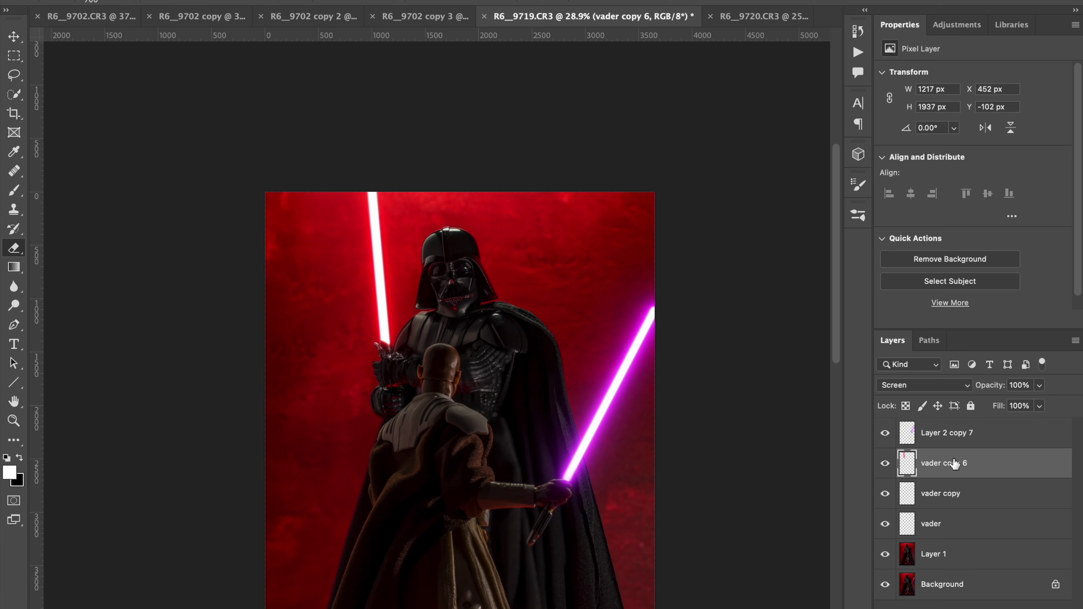
pyautogui.hotkey('ctrl', 'j')
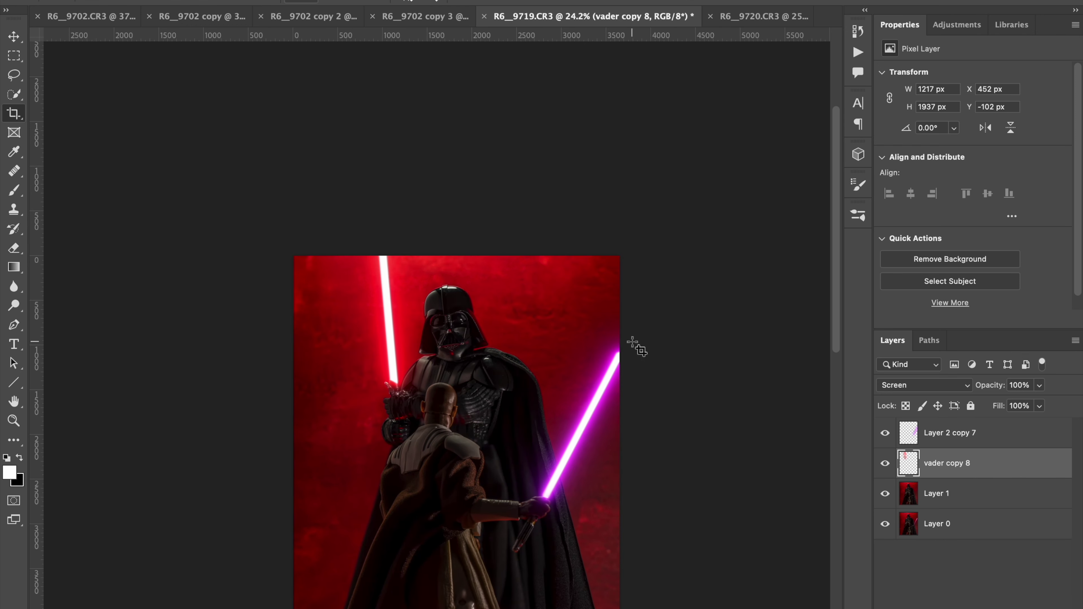
# Add a Curves adjustment above Layer 2 copy 7 with RGB points at input 174 to output 196, 0 to 15, and 121 to 130
pyautogui.hscroll(3, 633, 346)
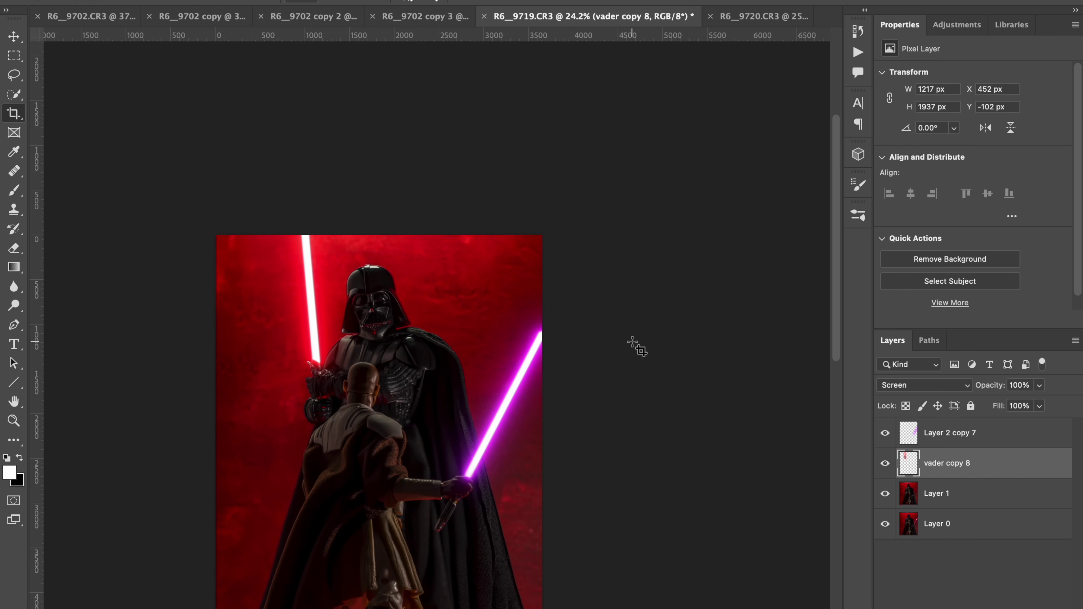
pyautogui.click(944, 441)
pyautogui.click(961, 24)
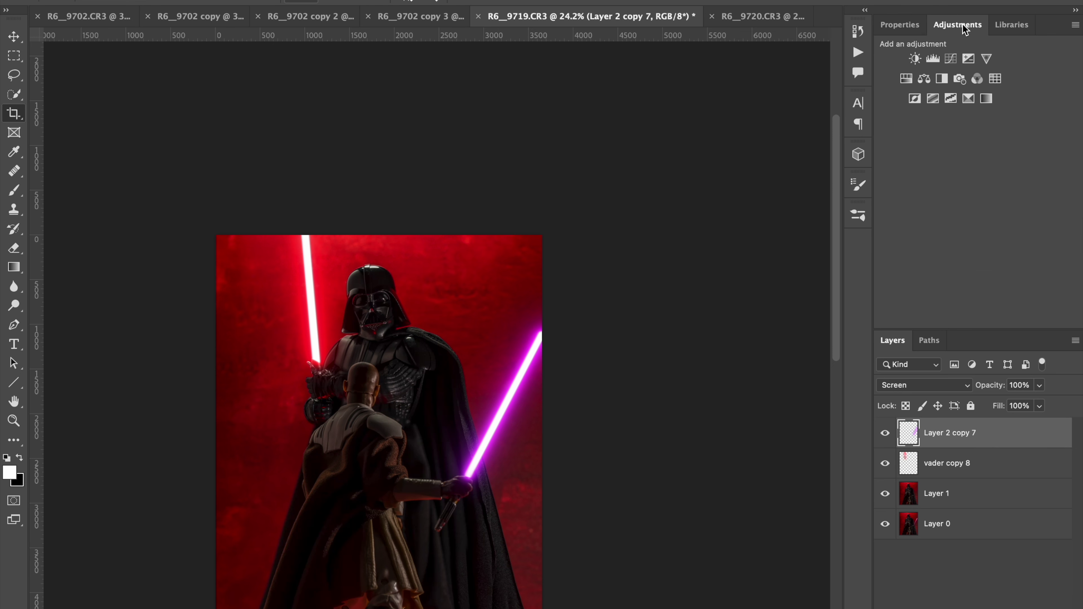
pyautogui.click(951, 58)
pyautogui.moveTo(1019, 136); pyautogui.dragTo(1013, 142)
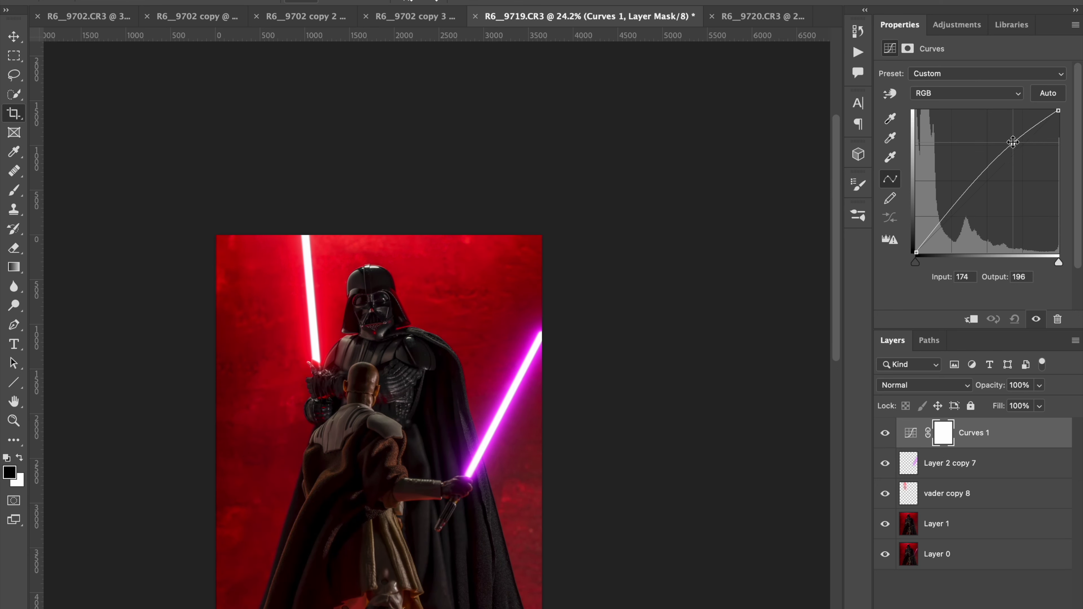
pyautogui.click(949, 218)
pyautogui.moveTo(916, 252); pyautogui.dragTo(907, 245)
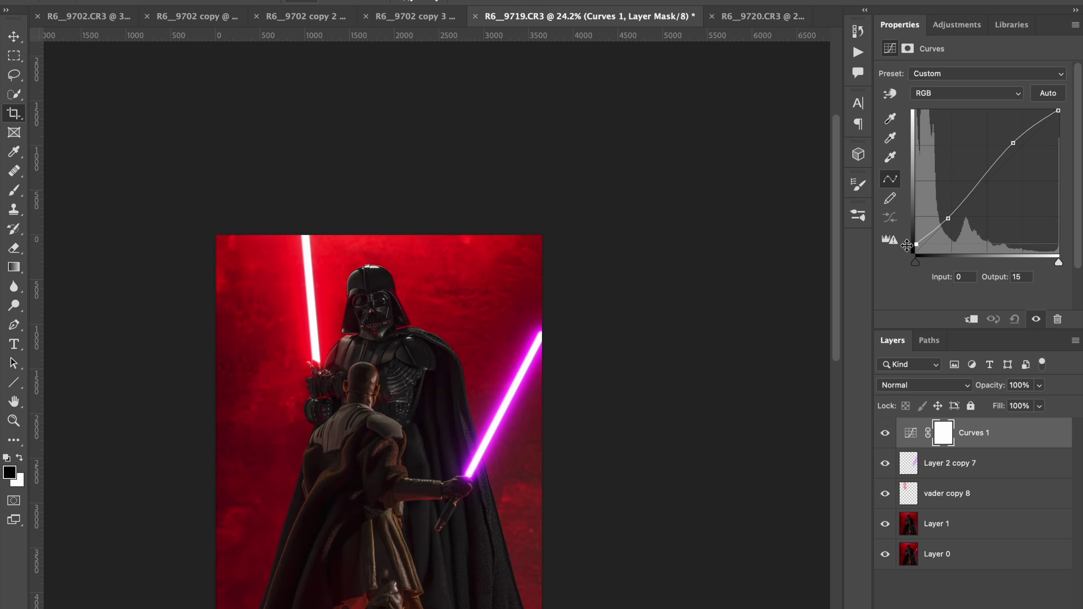
pyautogui.moveTo(981, 177); pyautogui.dragTo(984, 180)
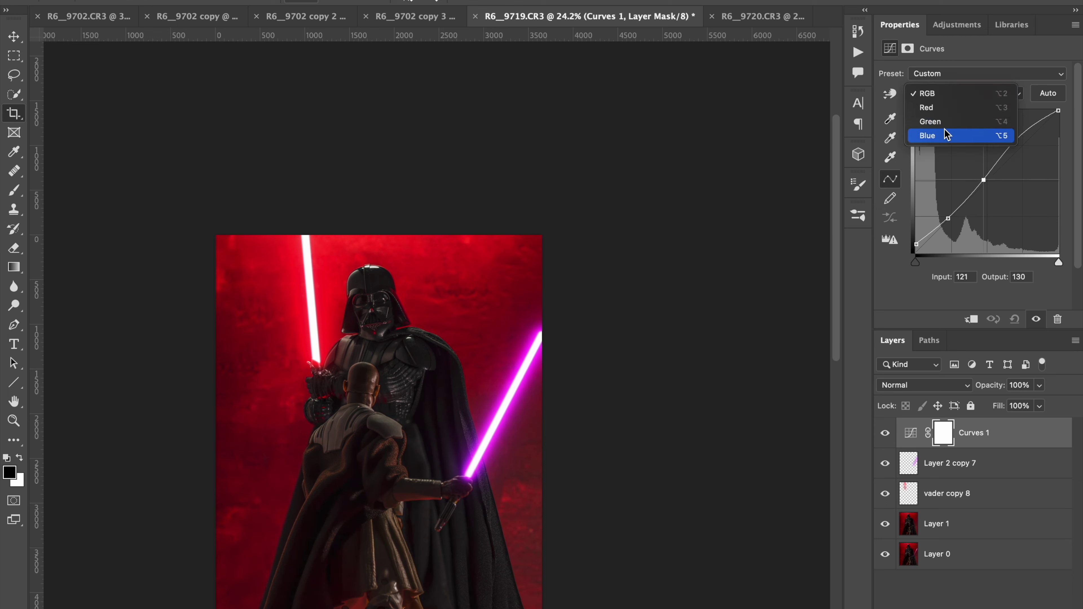
# In the Curves Blue channel, lower the white point's output to 239 and raise the black point's output to 5
pyautogui.click(948, 135)
pyautogui.moveTo(1058, 110)
pyautogui.mouseDown()
pyautogui.moveTo(1060, 143)
pyautogui.moveTo(1062, 96)
pyautogui.moveTo(1068, 134)
pyautogui.moveTo(1064, 119)
pyautogui.mouseUp()
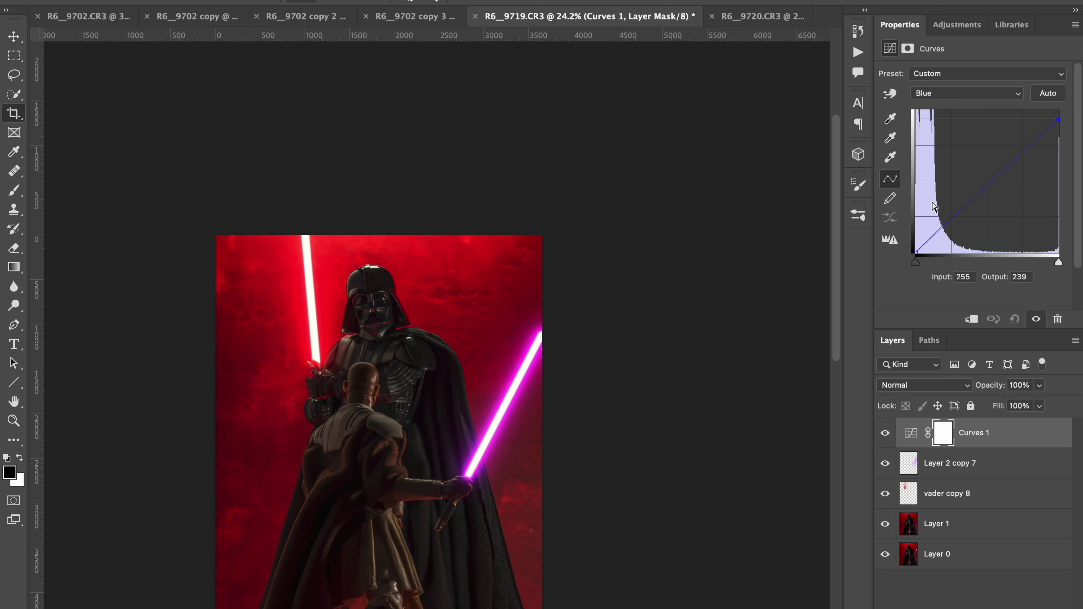
pyautogui.moveTo(916, 253)
pyautogui.mouseDown()
pyautogui.moveTo(924, 236)
pyautogui.moveTo(909, 250)
pyautogui.mouseUp()
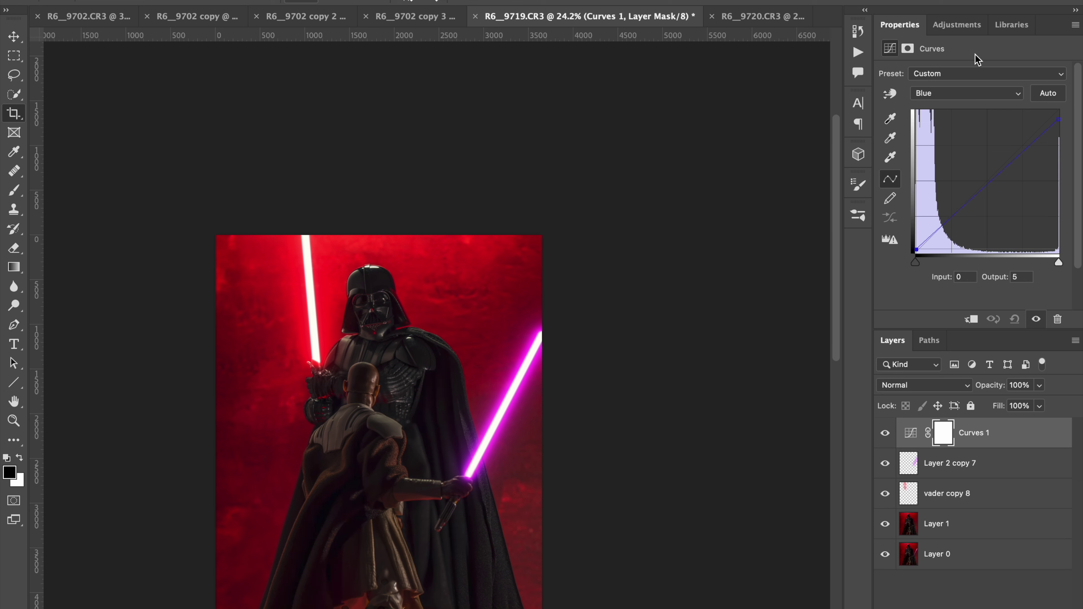
# In the Curves Red channel, set the white point's output to 238 and a midpoint of 131 to 124, and compare before and after
pyautogui.click(938, 98)
pyautogui.click(937, 71)
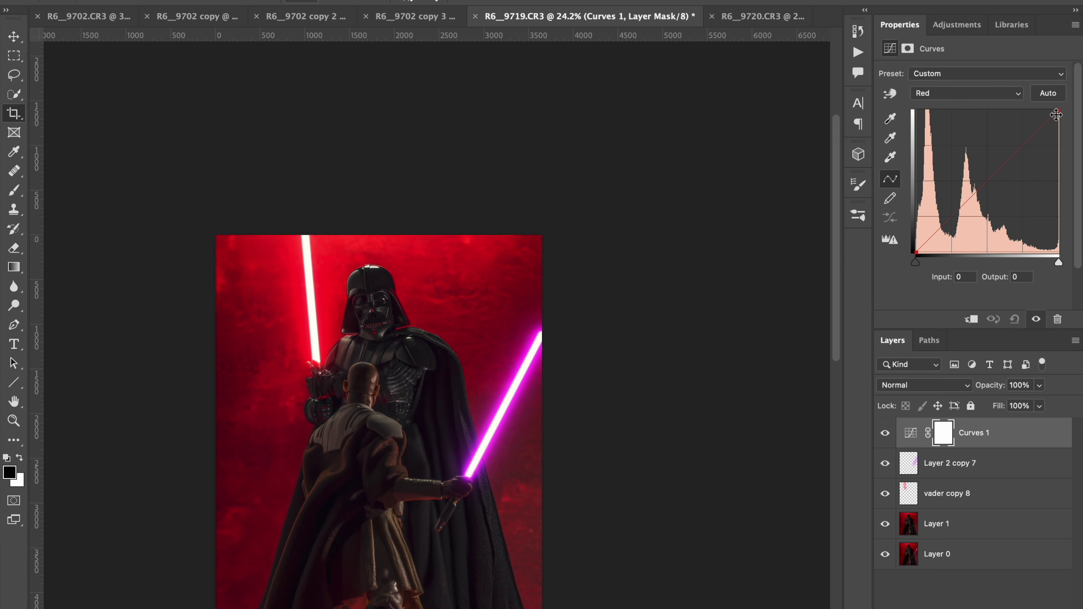
pyautogui.click(1059, 111)
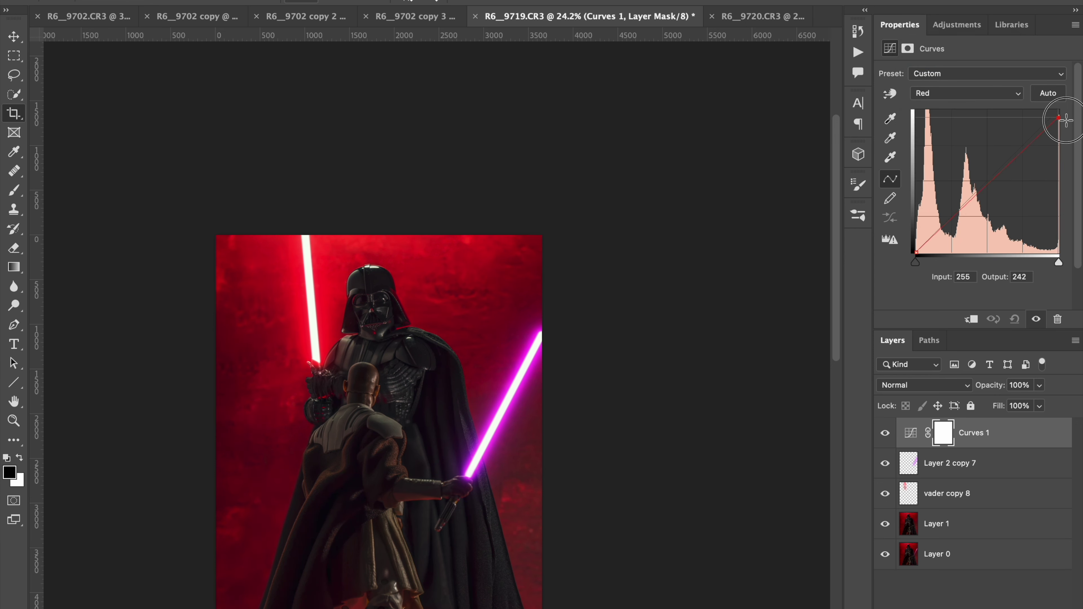
pyautogui.moveTo(1068, 104); pyautogui.dragTo(1068, 120)
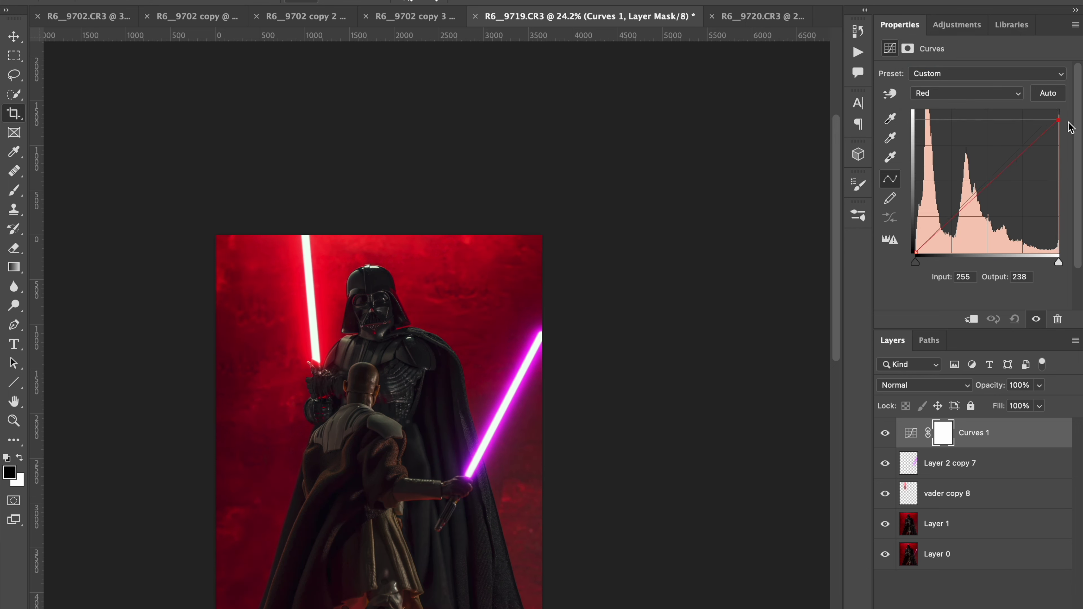
pyautogui.click(989, 182)
pyautogui.click(885, 433)
pyautogui.click(885, 433)
pyautogui.hotkey('ctrl', '-')
pyautogui.scroll(-1, 714, 326)
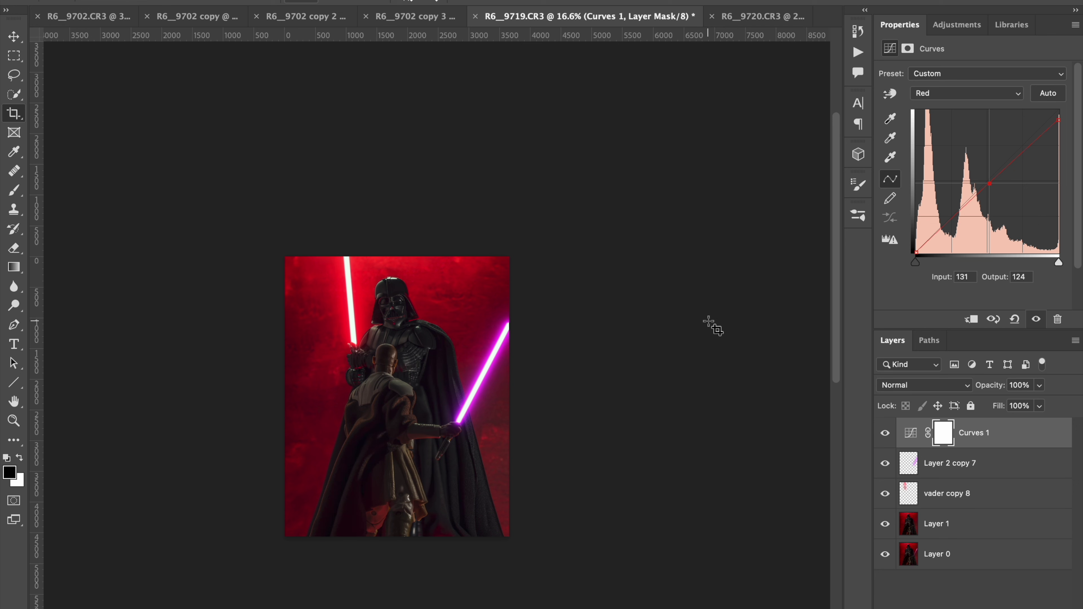
# Add an Exposure adjustment with Exposure +0.48, Offset -0.0021 and Gamma Correction 0.92, and compare the image with and without it
pyautogui.click(957, 24)
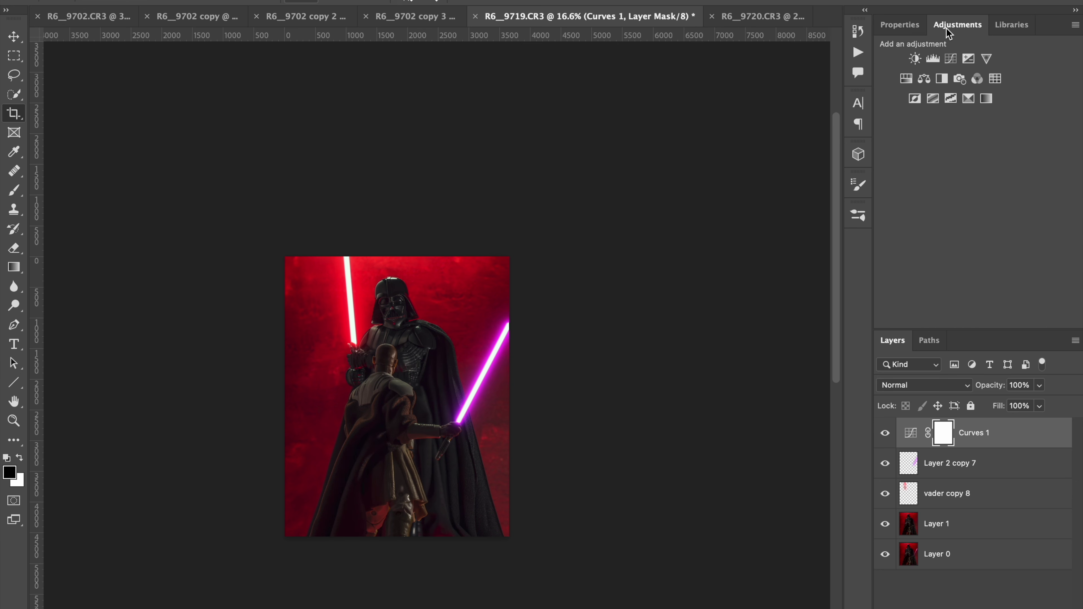
pyautogui.click(967, 60)
pyautogui.moveTo(975, 113); pyautogui.dragTo(977, 168)
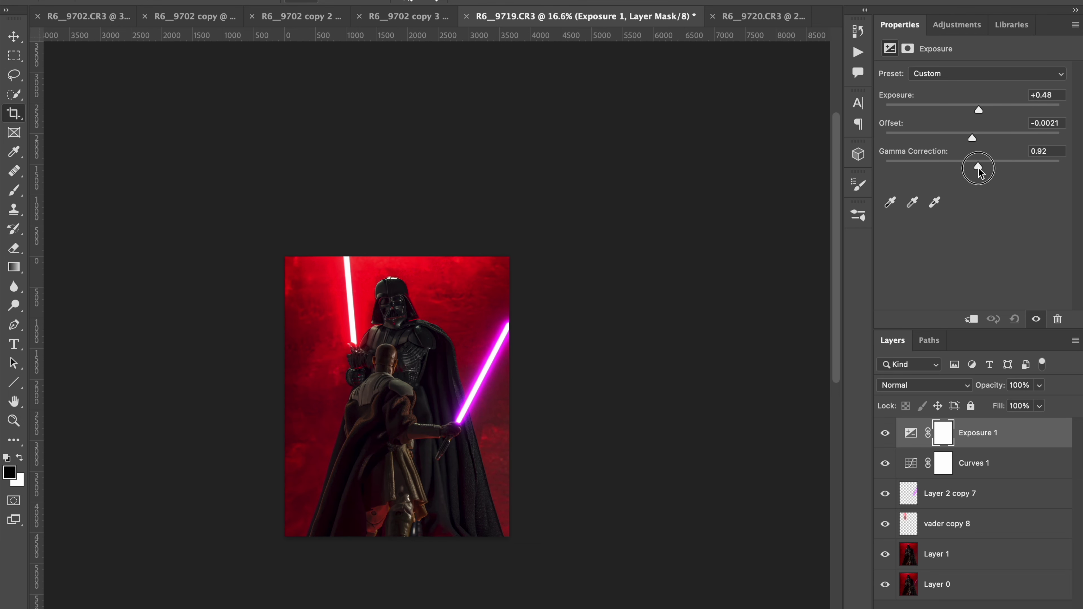
pyautogui.scroll(5, 611, 292)
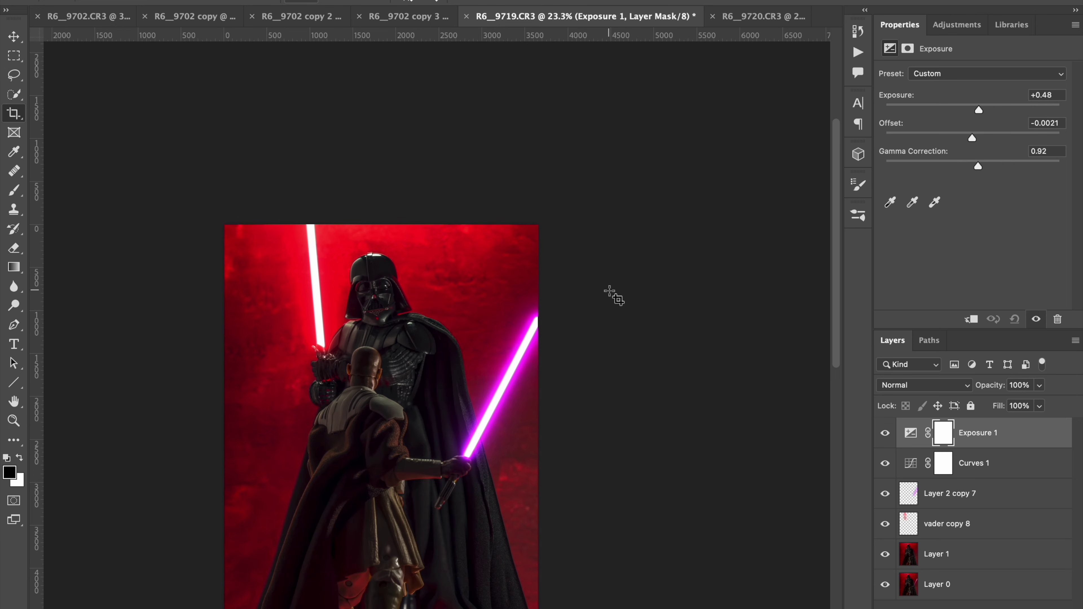
pyautogui.scroll(-1, 611, 292)
pyautogui.hscroll(1, 611, 292)
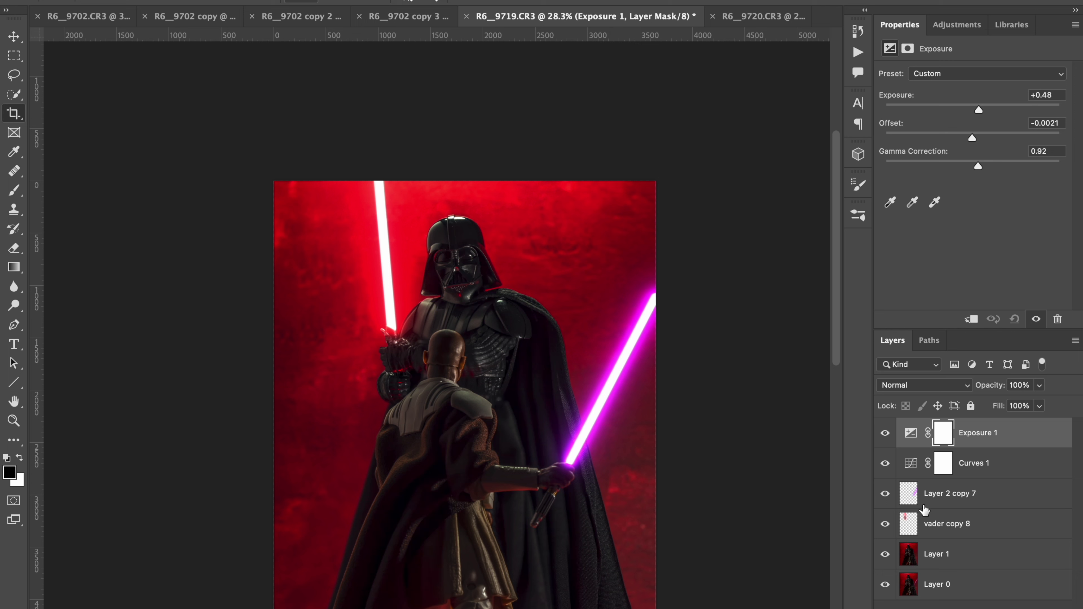
pyautogui.click(885, 433)
pyautogui.click(886, 433)
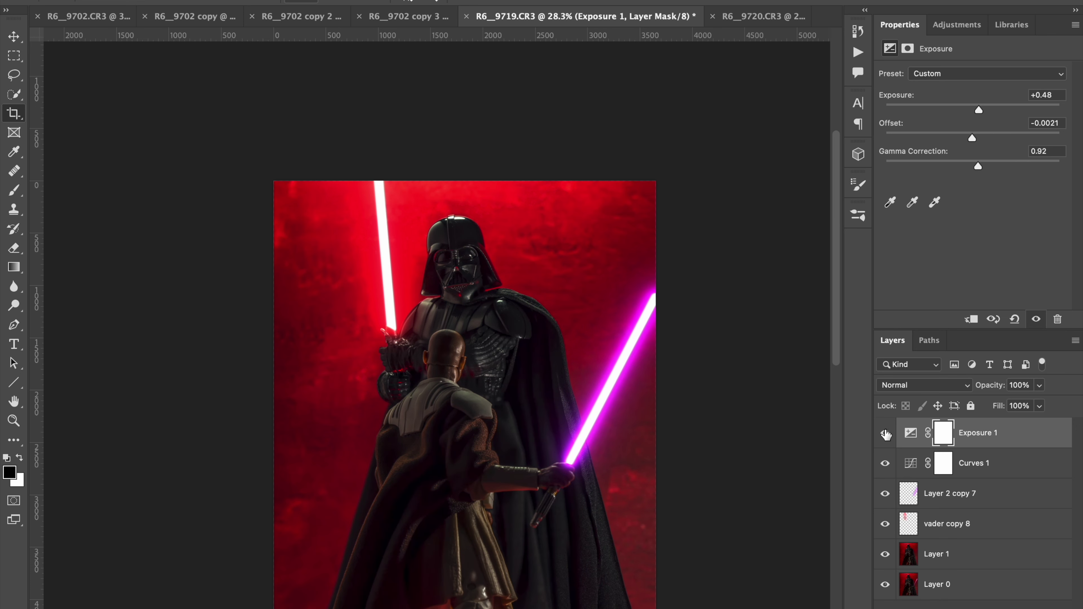
# Add a Gradient Map adjustment above Exposure 1 and change its black stop to a mid-dark teal with hue 191
pyautogui.click(942, 33)
pyautogui.click(986, 105)
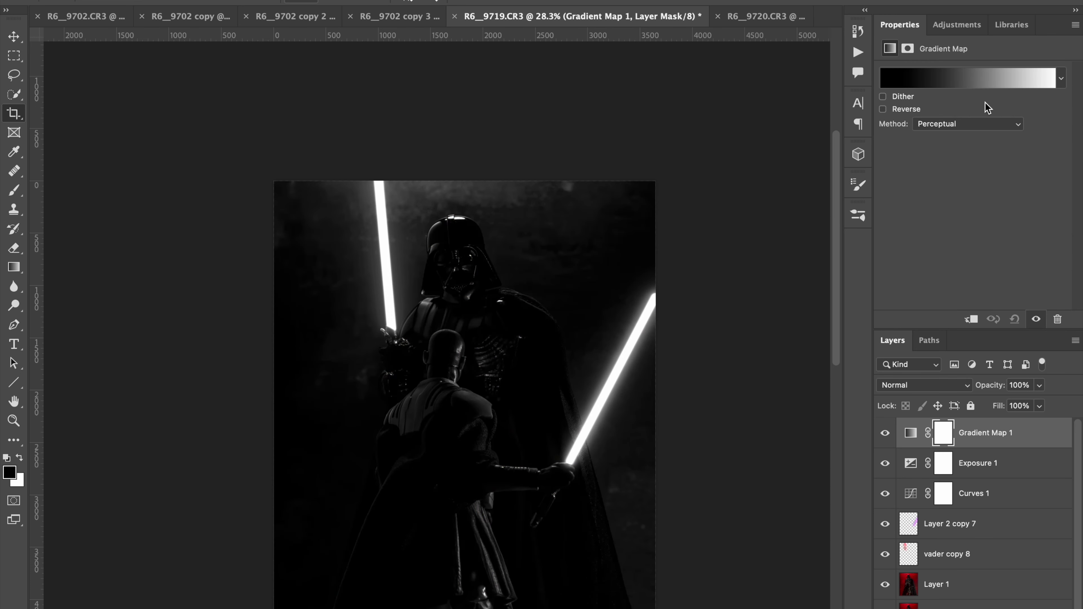
pyautogui.click(956, 86)
pyautogui.click(554, 379)
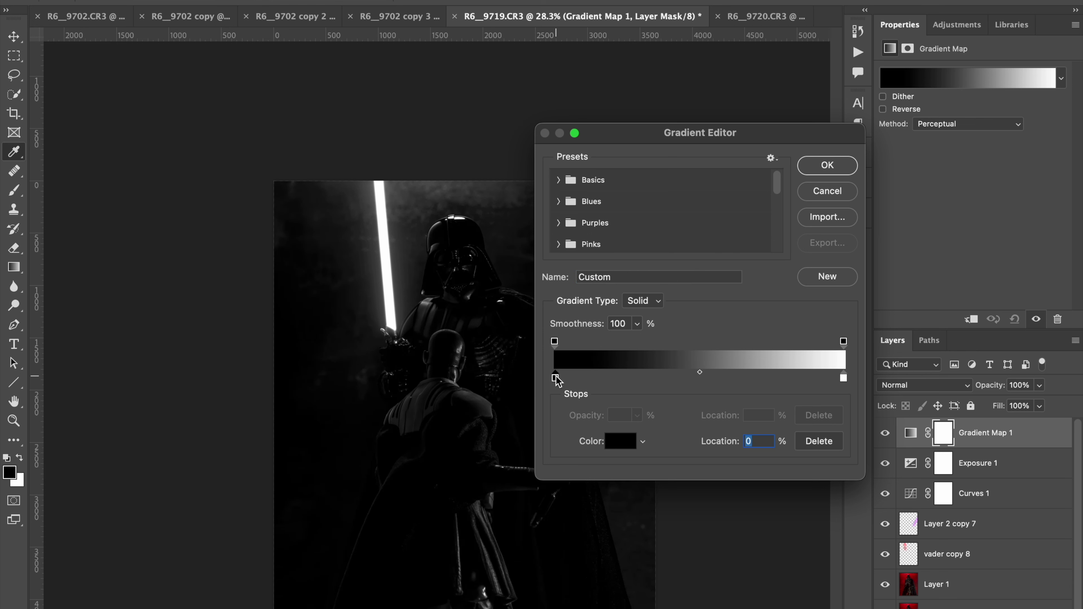
pyautogui.doubleClick(555, 379)
pyautogui.click(932, 146)
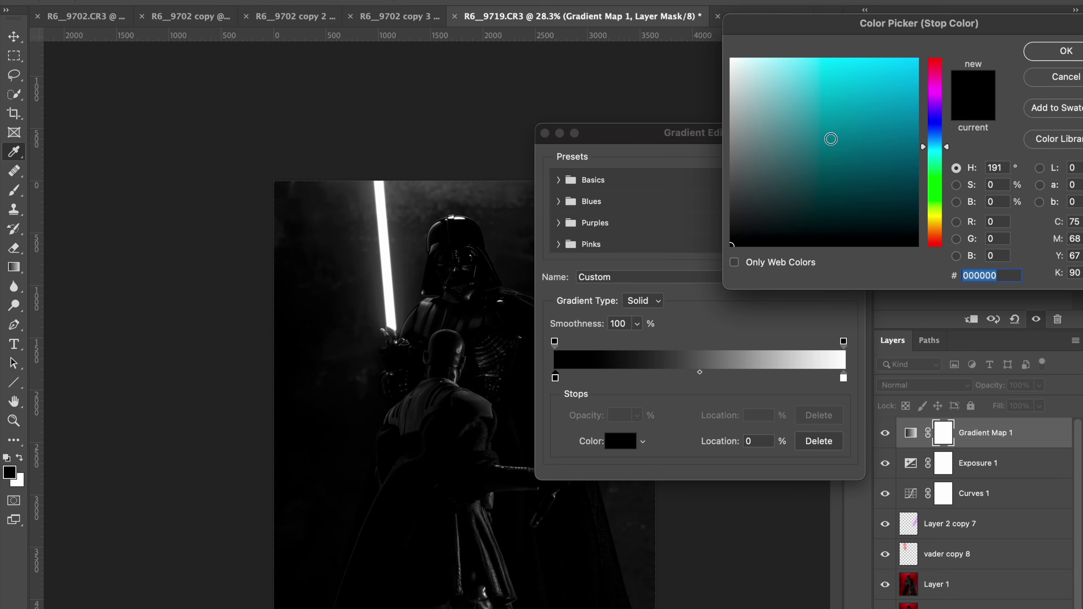
pyautogui.click(831, 140)
pyautogui.click(1064, 56)
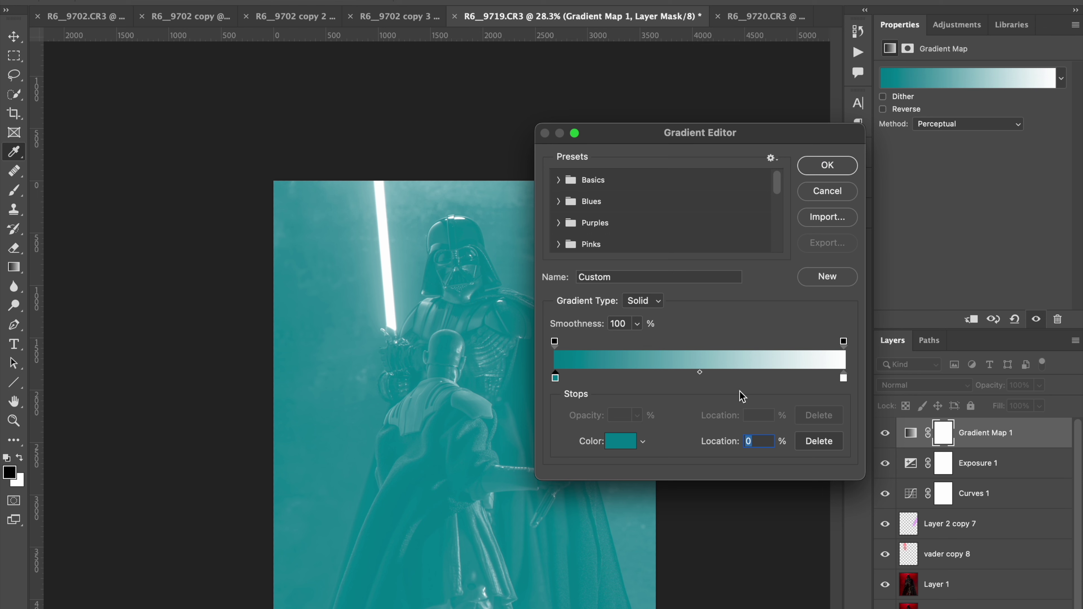
# Change the Gradient Map's white stop to golden yellow cdab4f and accept the gradient
pyautogui.click(843, 377)
pyautogui.doubleClick(844, 378)
pyautogui.click(932, 223)
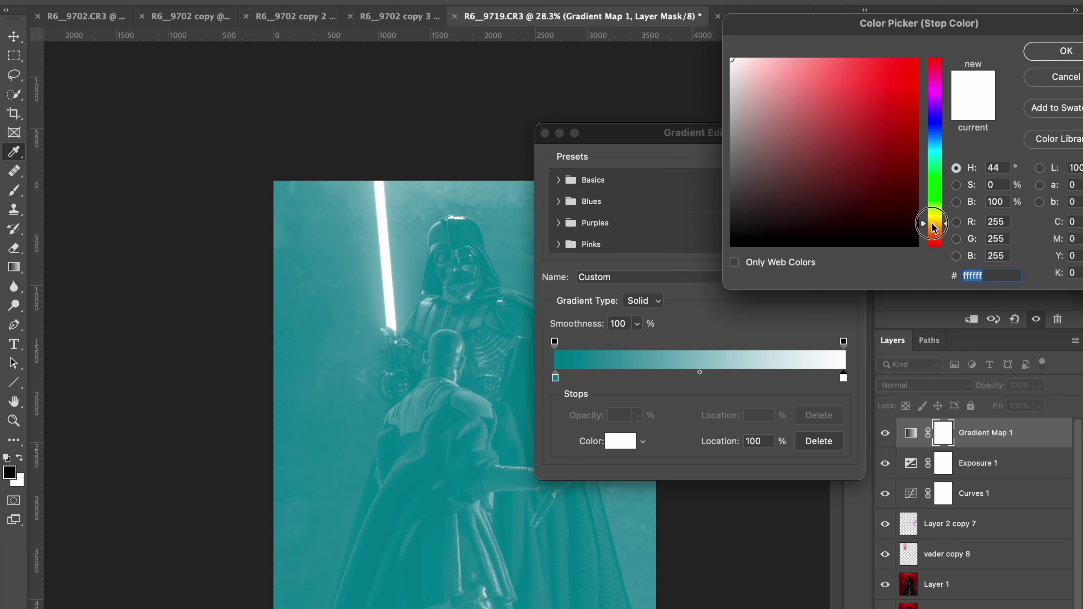
pyautogui.click(846, 93)
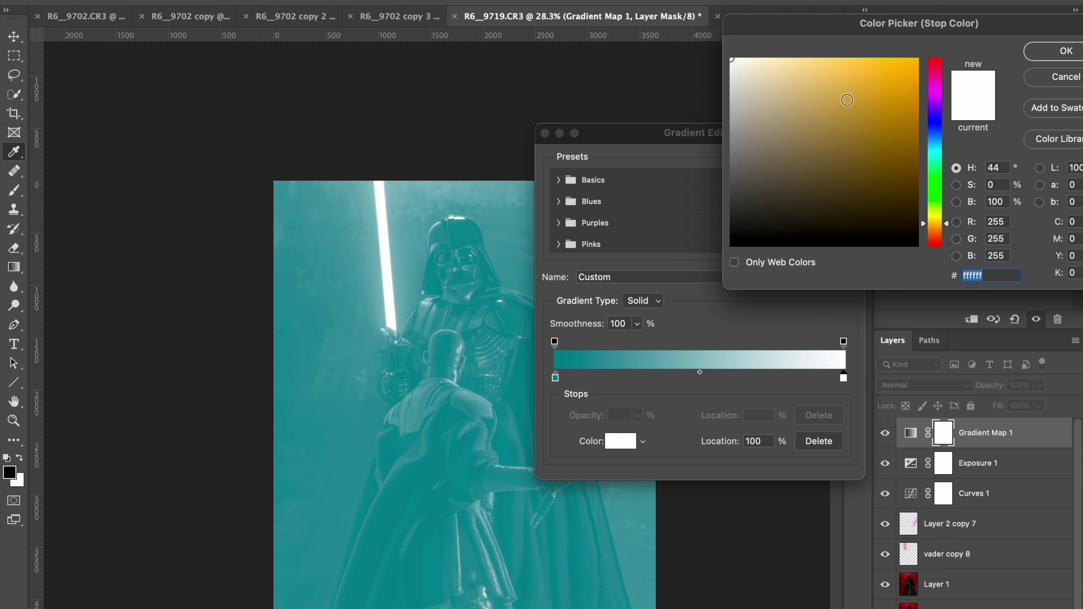
pyautogui.click(1064, 52)
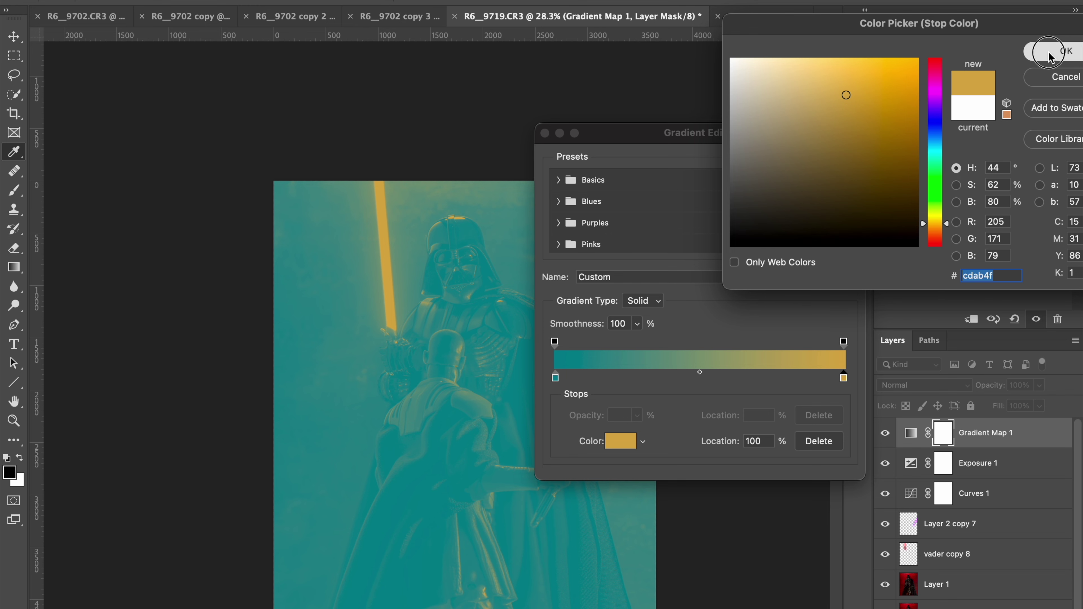
pyautogui.click(816, 168)
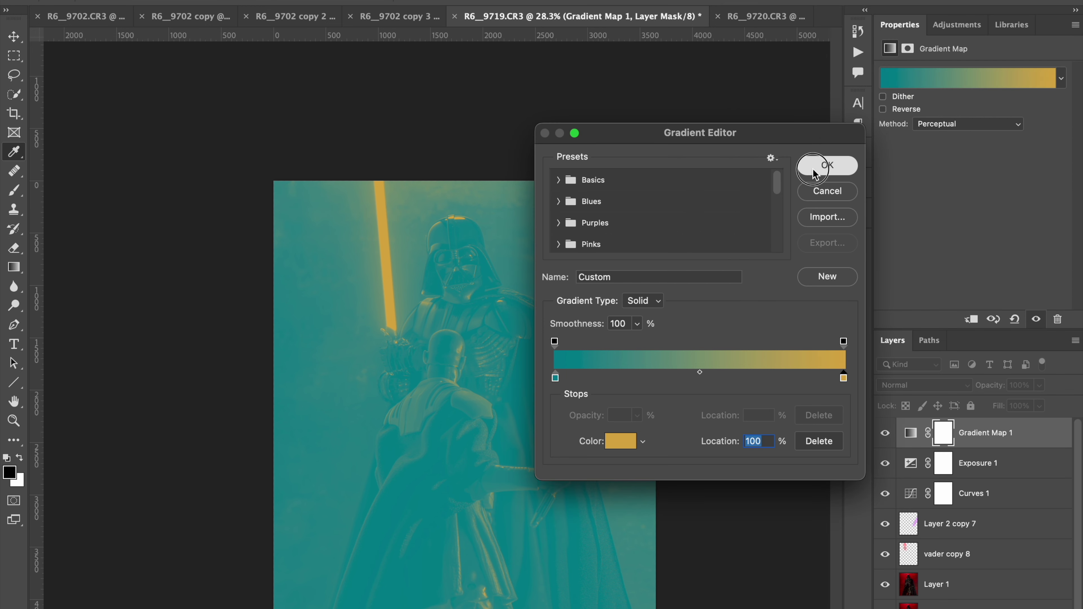
# Set the Gradient Map layer to Soft Light at 10% opacity, and compare the image with and without it
pyautogui.click(922, 385)
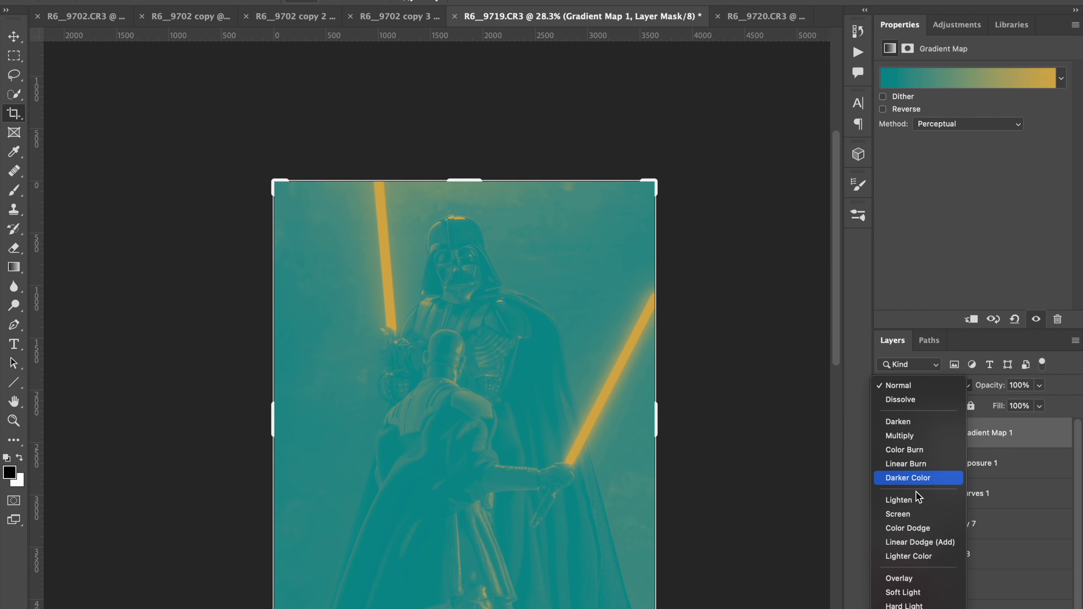
pyautogui.click(913, 593)
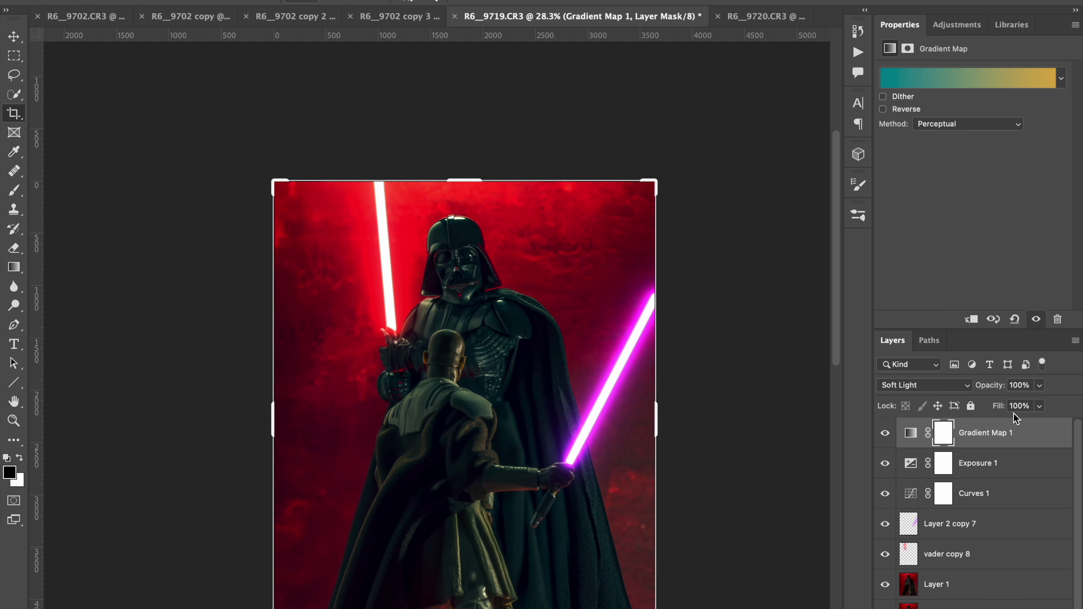
pyautogui.moveTo(994, 386); pyautogui.dragTo(912, 389)
pyautogui.click(887, 446)
pyautogui.click(885, 443)
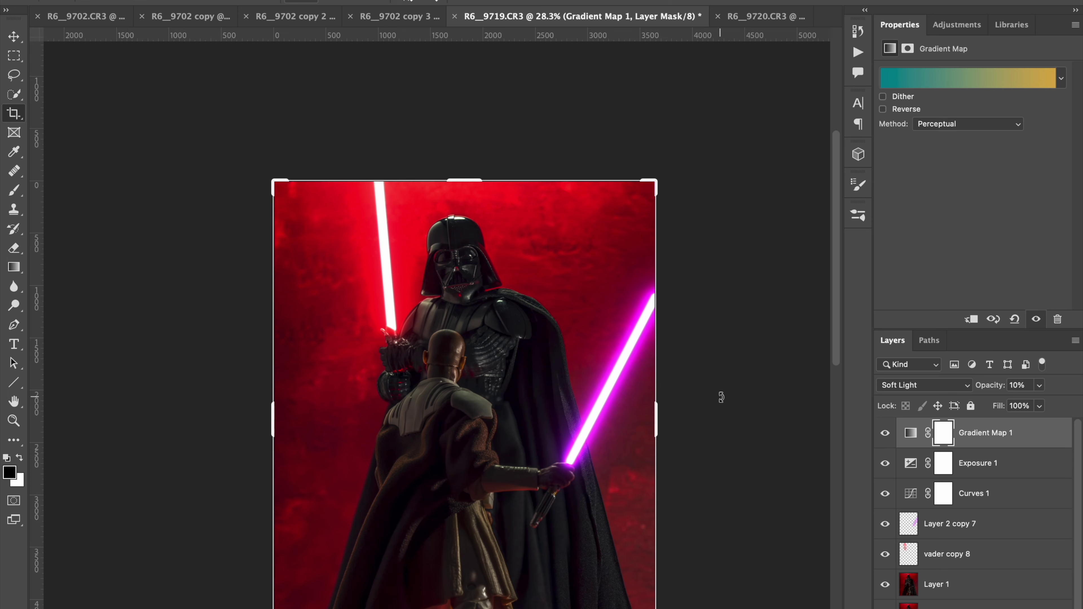
# Move the lightsaber layers vader copy 8 and Layer 2 copy 7 above Gradient Map 1
pyautogui.scroll(-2, 722, 397)
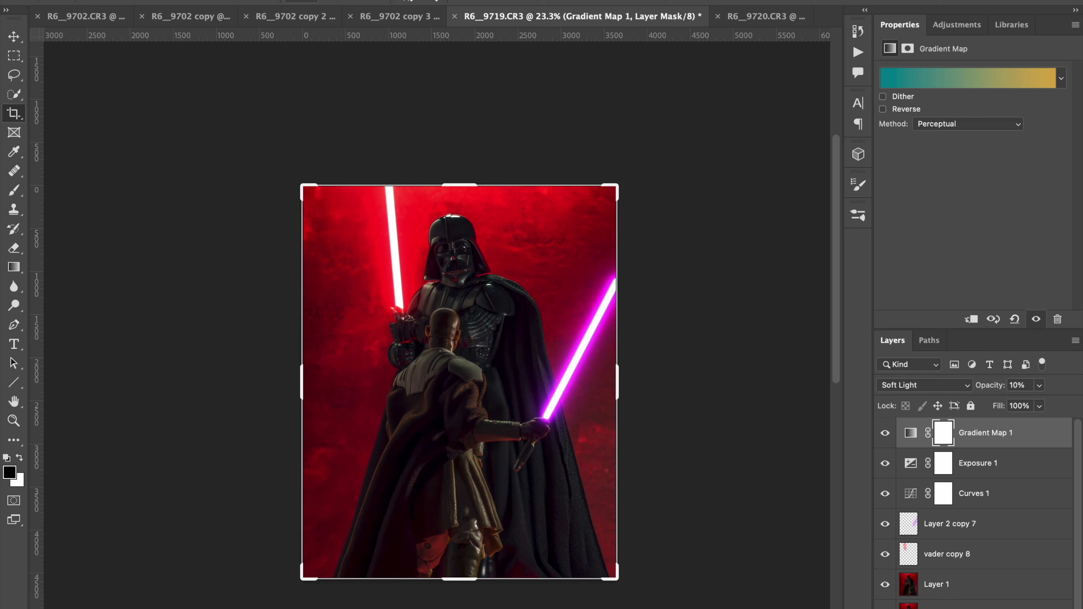
pyautogui.click(963, 551)
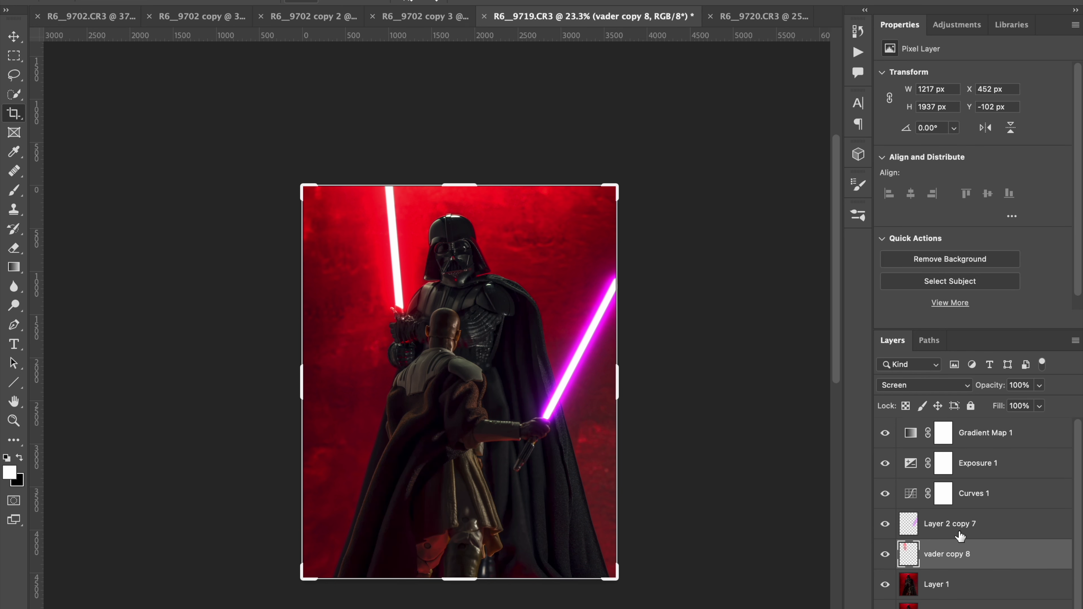
pyautogui.keyDown('shift'); pyautogui.click(960, 539); pyautogui.keyUp('shift')
pyautogui.moveTo(959, 538); pyautogui.dragTo(963, 433)
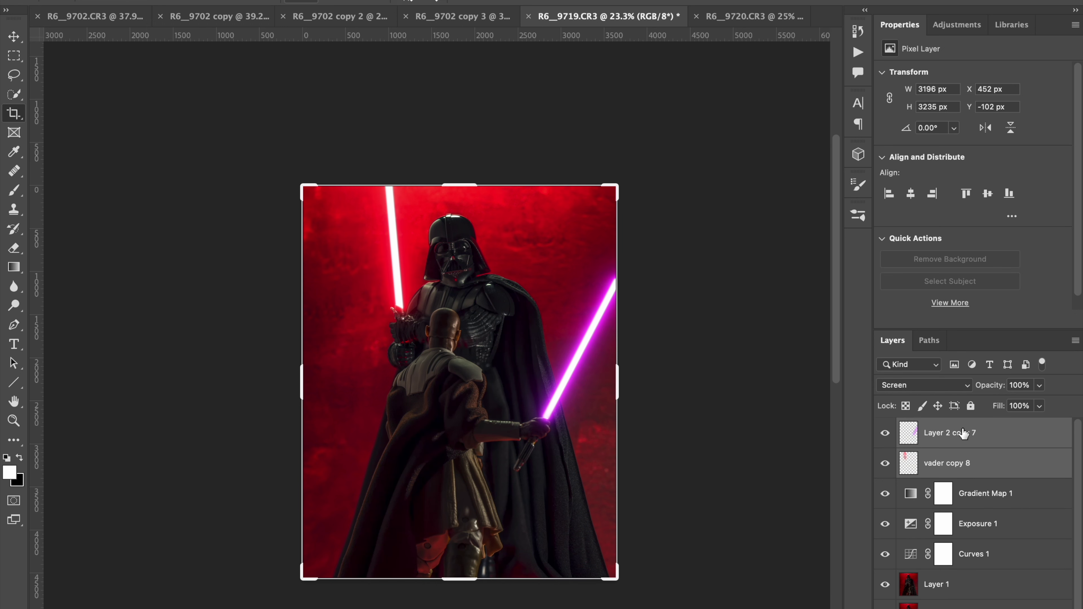
pyautogui.click(979, 490)
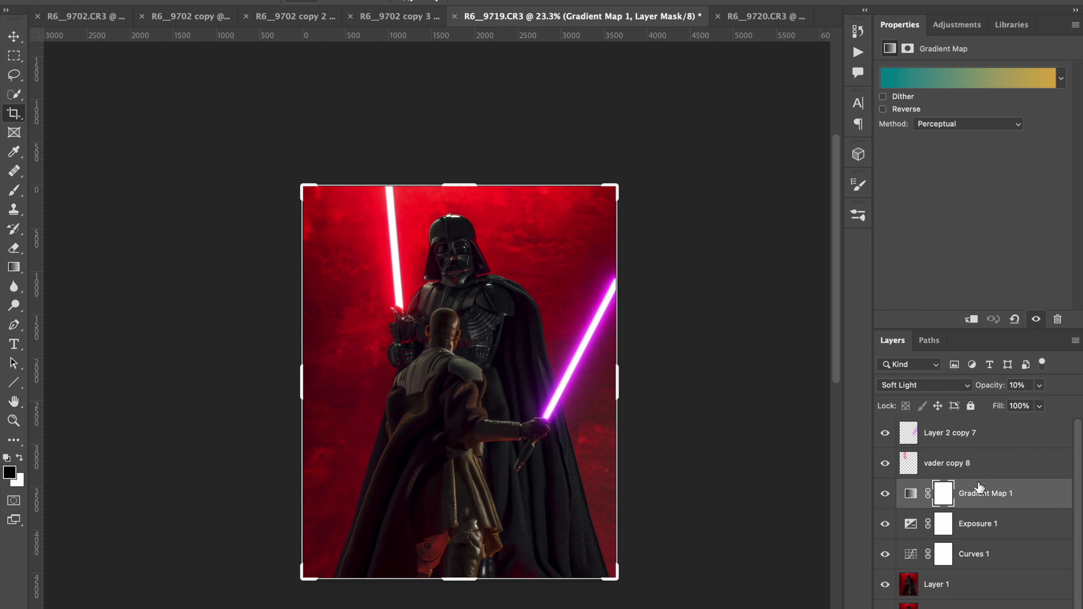
# Create a new empty layer above Layer 2 copy 7 and choose a cloud-shaped smoke brush
pyautogui.click(969, 441)
pyautogui.hotkey('ctrl', 'alt', 'shift', 'n')
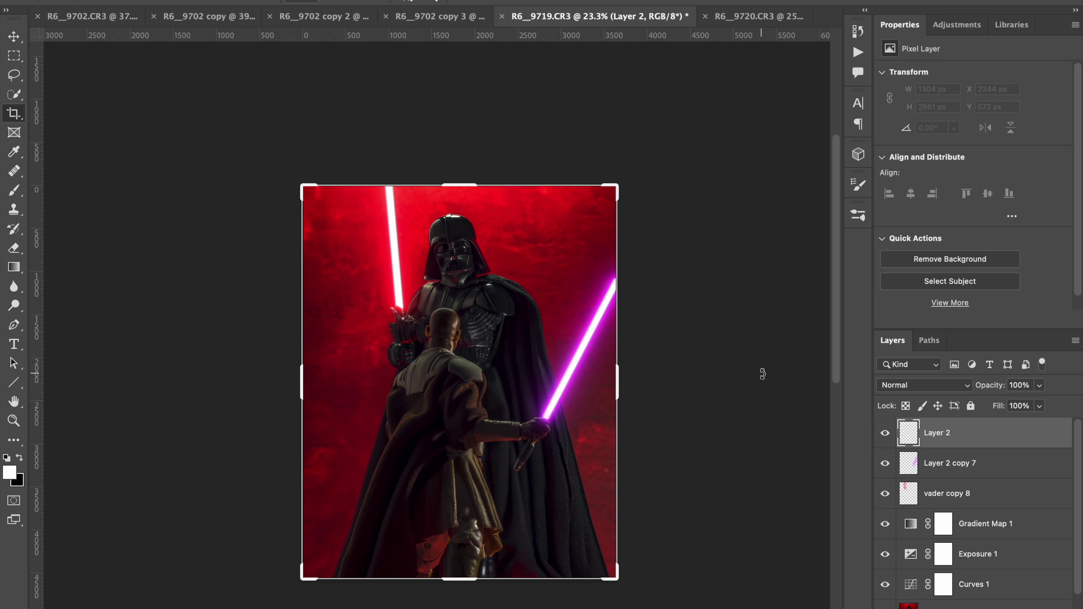
pyautogui.press('b')
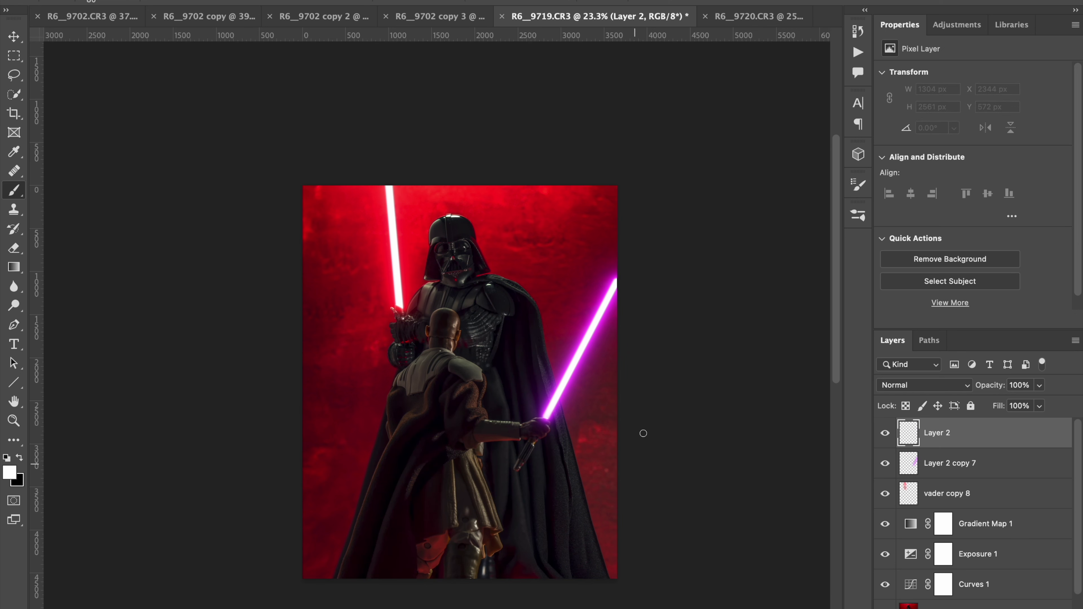
pyautogui.click(859, 214)
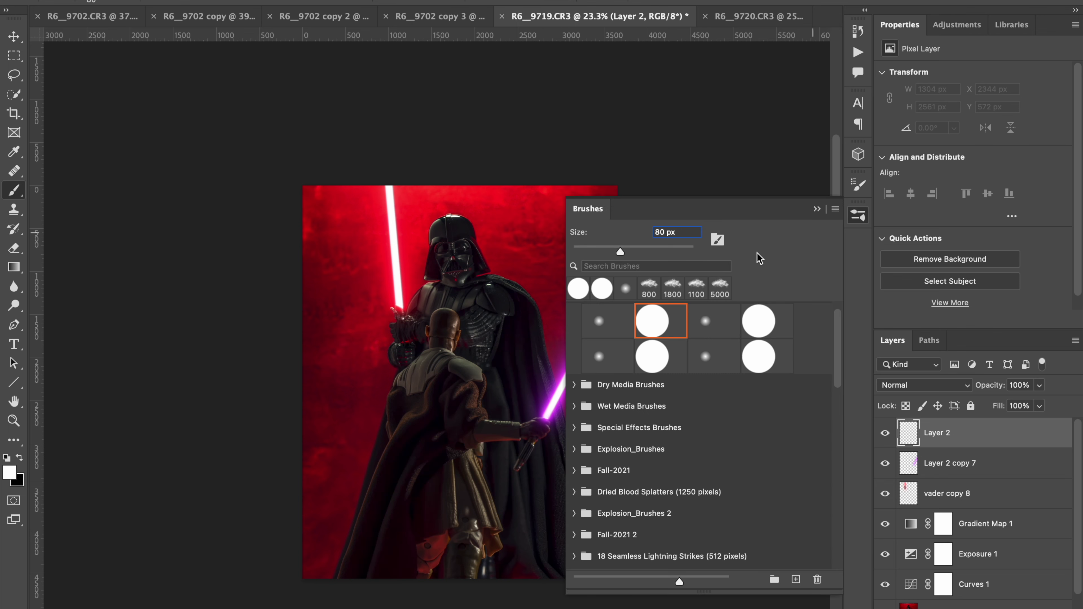
pyautogui.click(817, 209)
# Try a white smoke stroke along the purple lightsaber, undo it, and enlarge the brush
pyautogui.moveTo(533, 416); pyautogui.dragTo(634, 285)
pyautogui.press('super+z')
pyautogui.press(']')
pyautogui.press(']')
pyautogui.press(']')
pyautogui.press(']')
pyautogui.press(']')
pyautogui.press(']')
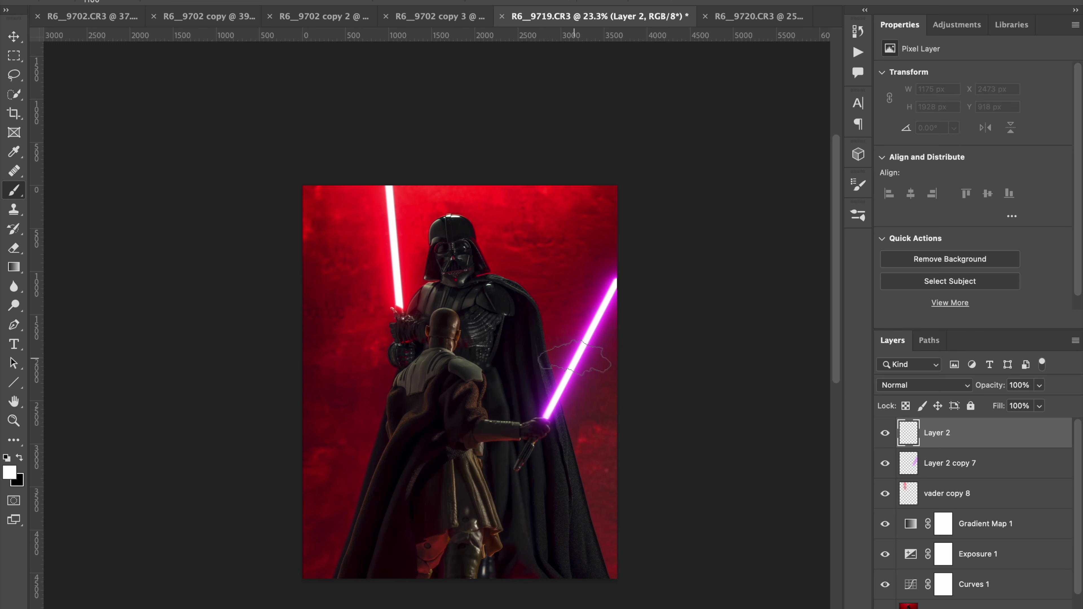
# Paint purple smoke around the purple lightsaber and red smoke around the red one on Layer 2, sampling each color from its glow
pyautogui.press('alt')
pyautogui.keyDown('alt'); pyautogui.click(553, 419); pyautogui.keyUp('alt')
pyautogui.moveTo(597, 401); pyautogui.dragTo(556, 423)
pyautogui.press('super+z')
pyautogui.click(559, 410)
pyautogui.moveTo(559, 410)
pyautogui.mouseDown()
pyautogui.moveTo(572, 341)
pyautogui.moveTo(597, 307)
pyautogui.mouseUp()
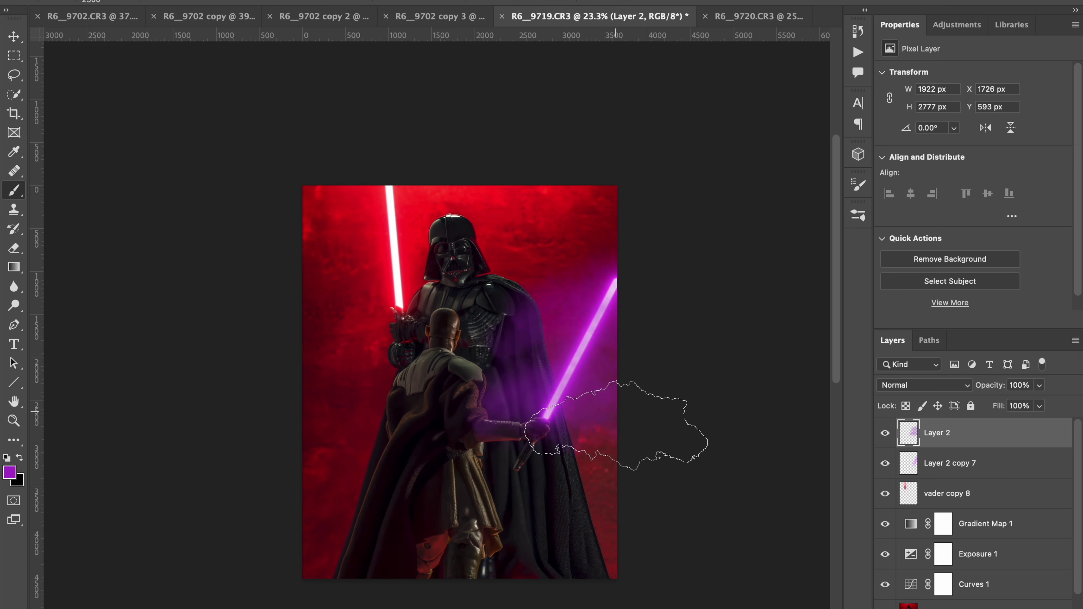
pyautogui.keyDown('alt'); pyautogui.click(407, 295); pyautogui.keyUp('alt')
pyautogui.click(367, 337)
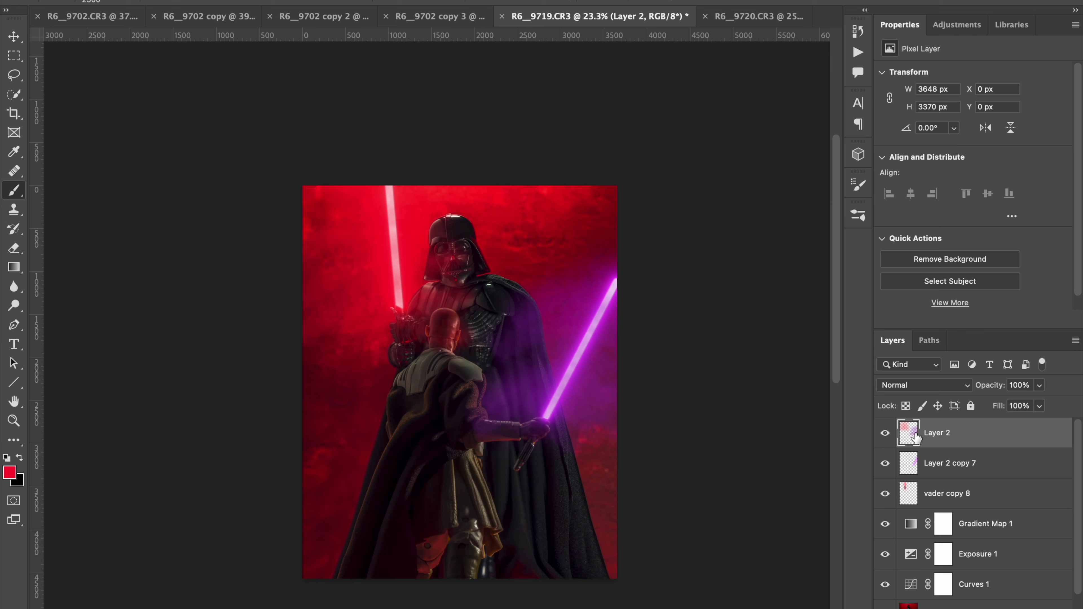
# Switch the foreground color to white, enlarge the smoke brush, and paint white smoke across the middle of the figures
pyautogui.press('d')
pyautogui.press('x')
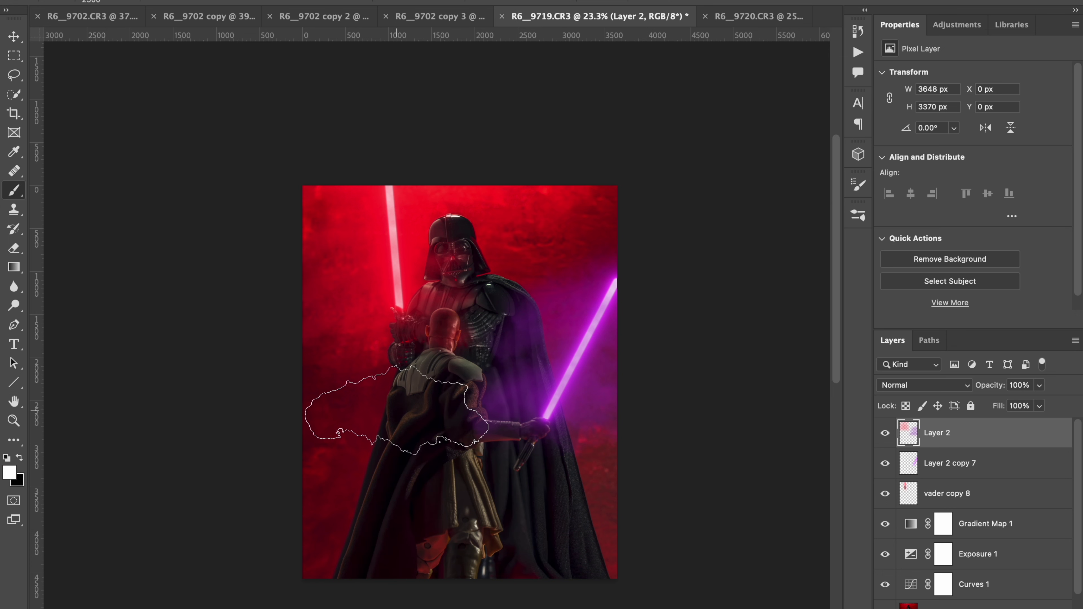
pyautogui.press(']')
pyautogui.press(']')
pyautogui.press(']')
pyautogui.press(']')
pyautogui.press(']')
pyautogui.press(']')
pyautogui.press(']')
pyautogui.press(']')
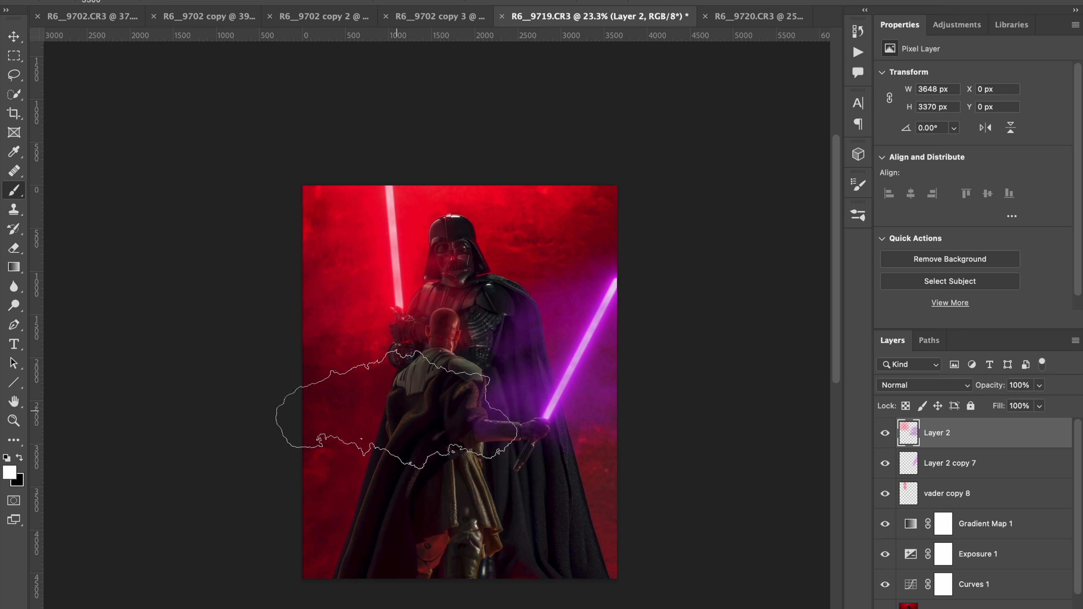
pyautogui.click(396, 385)
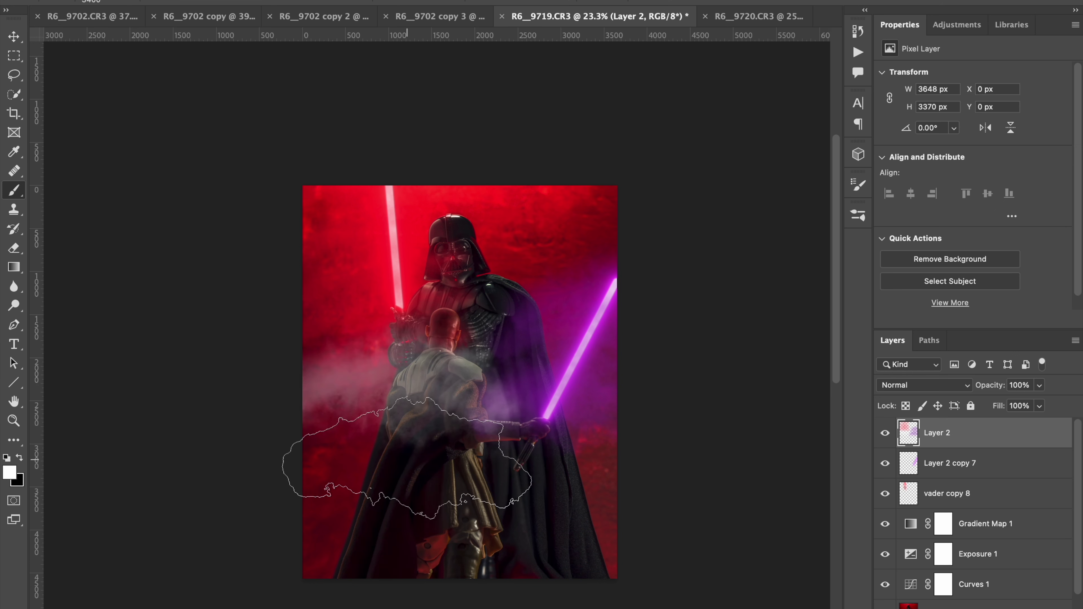
# Enlarge the smoke brush further and paint white smoke over the lower part and the upper-right background of the image
pyautogui.press(']')
pyautogui.press(']')
pyautogui.press(']')
pyautogui.press(']')
pyautogui.press(']')
pyautogui.press(']')
pyautogui.press(']')
pyautogui.press(']')
pyautogui.press(']')
pyautogui.press(']')
pyautogui.press(']')
pyautogui.press(']')
pyautogui.press(']')
pyautogui.press(']')
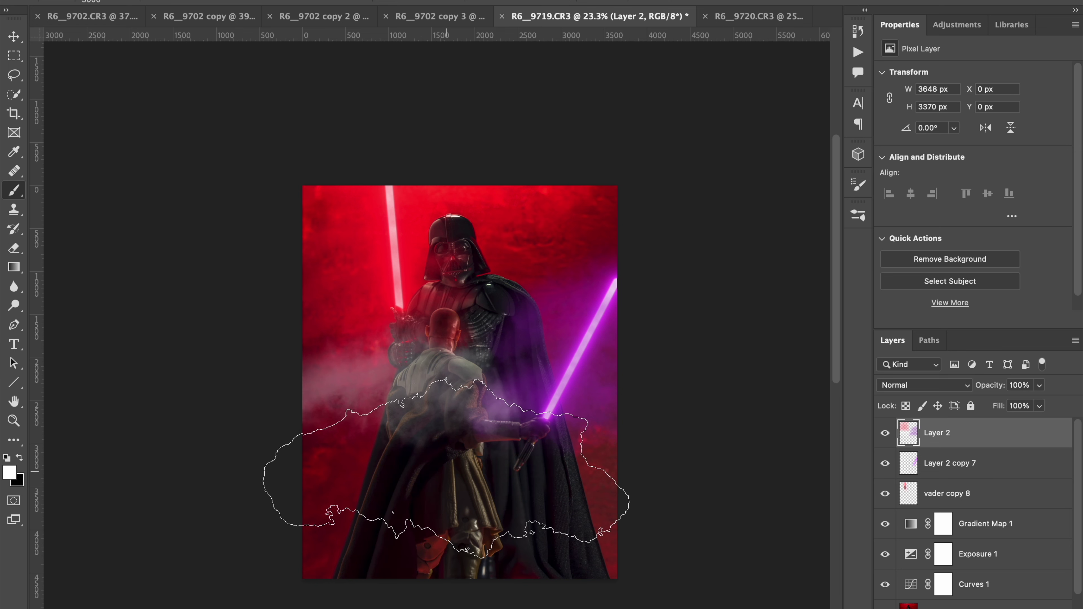
pyautogui.click(447, 471)
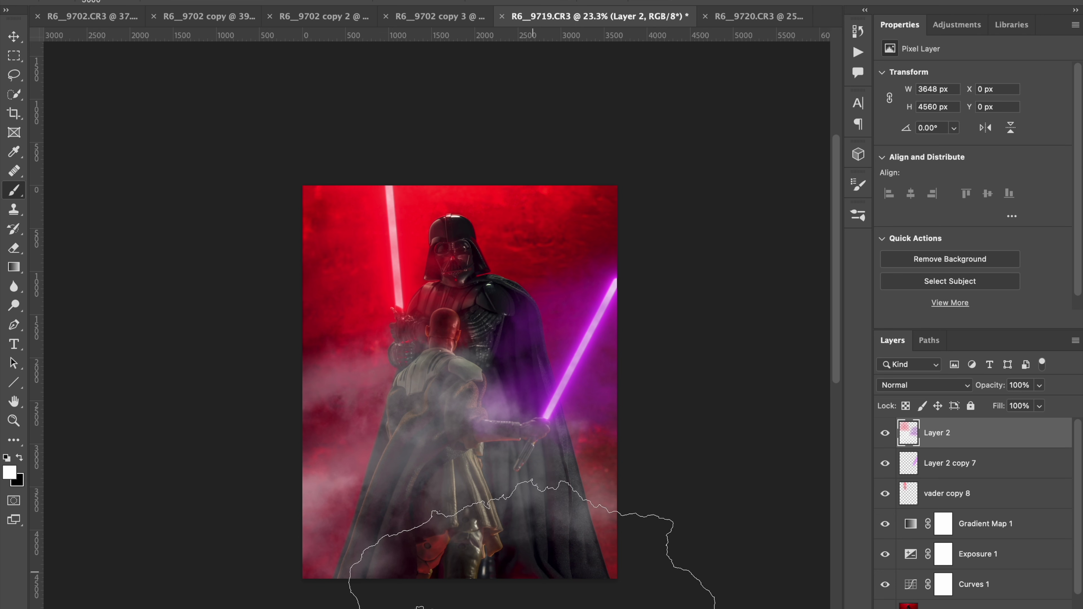
pyautogui.click(473, 605)
pyautogui.click(551, 210)
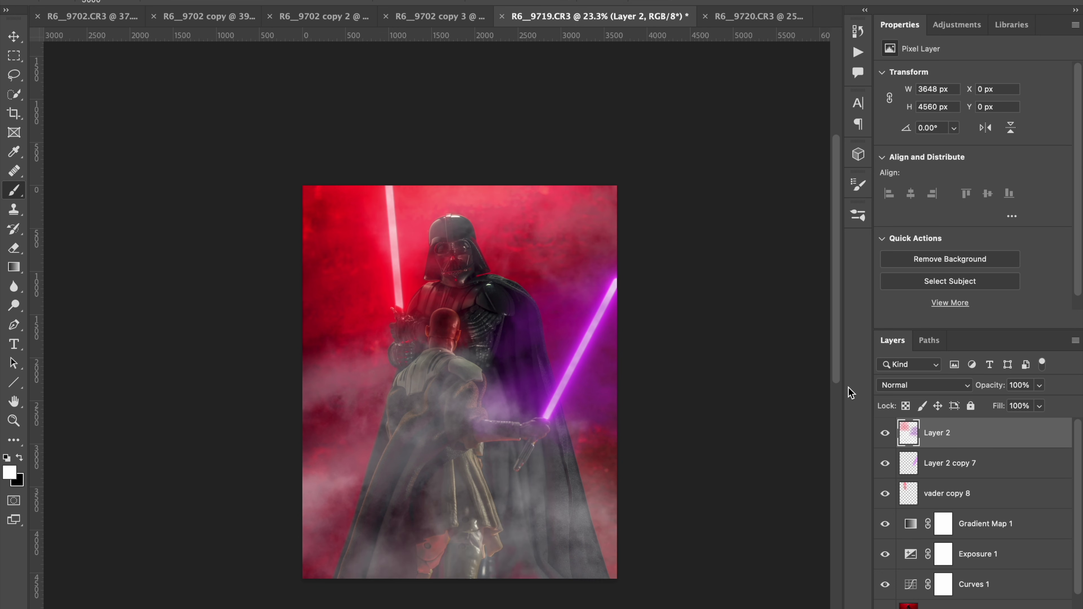
# Duplicate the smoke layer Layer 2 and set the copy's blend mode to Soft Light
pyautogui.hotkey('ctrl', 'j')
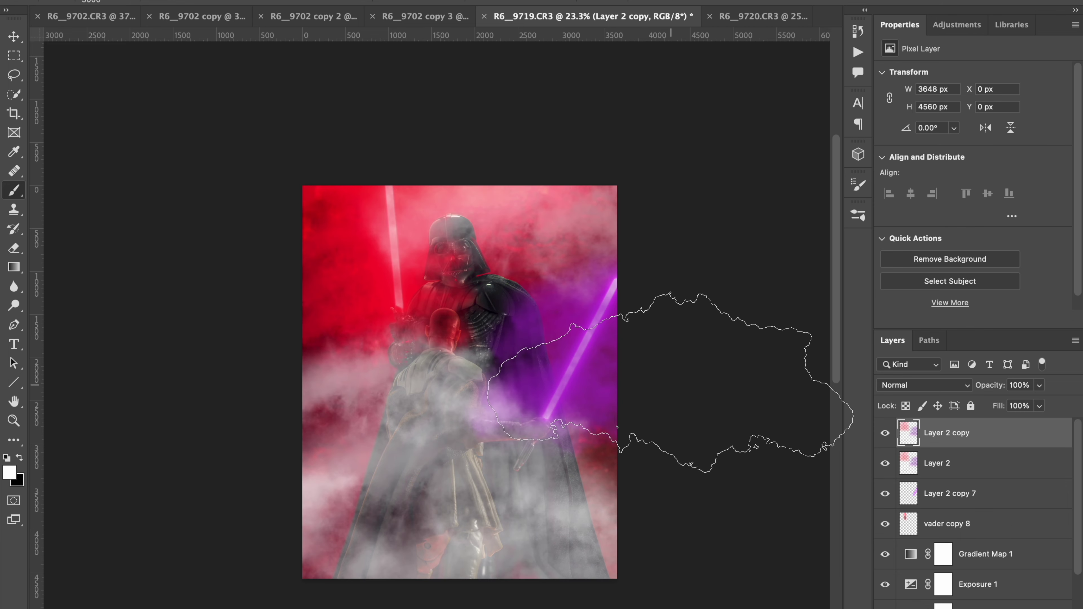
pyautogui.click(900, 386)
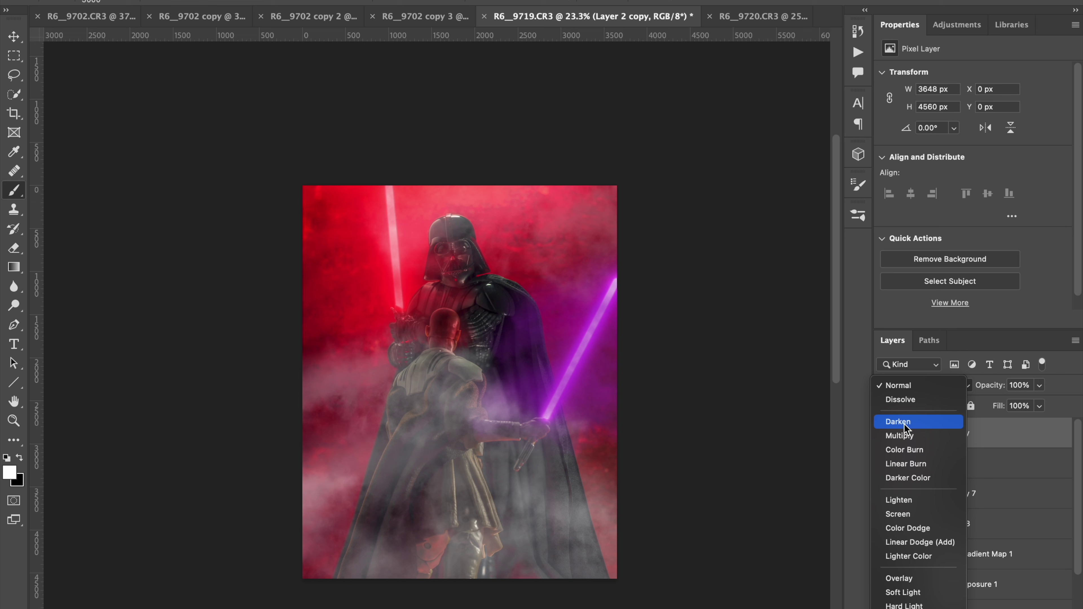
pyautogui.click(908, 597)
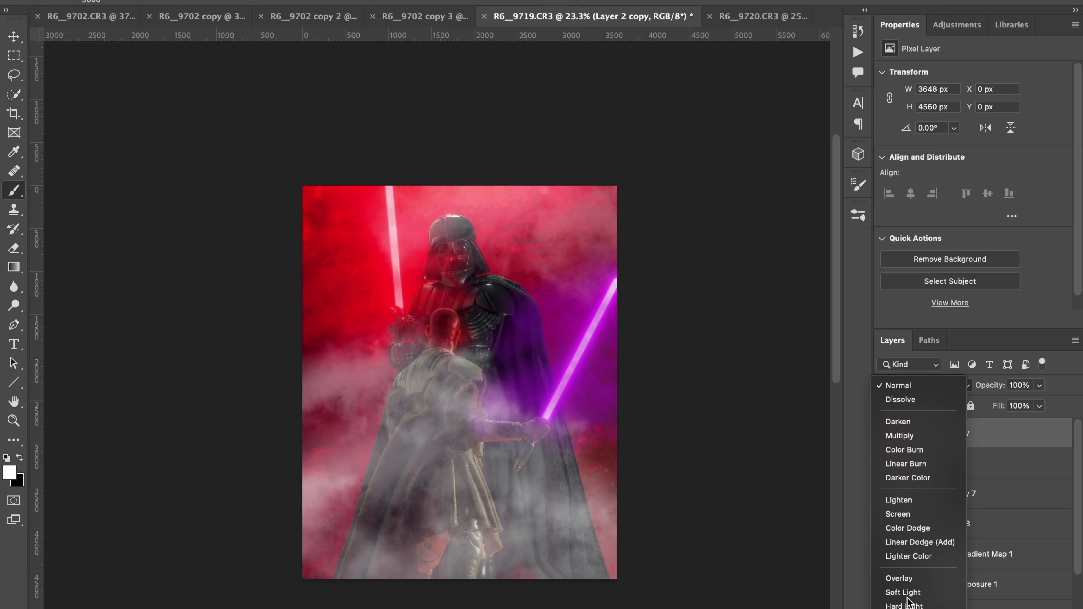
# Try Layer 2 above Layer 2 copy with Overlay blending, and move it back below the copy
pyautogui.moveTo(936, 463); pyautogui.dragTo(938, 435)
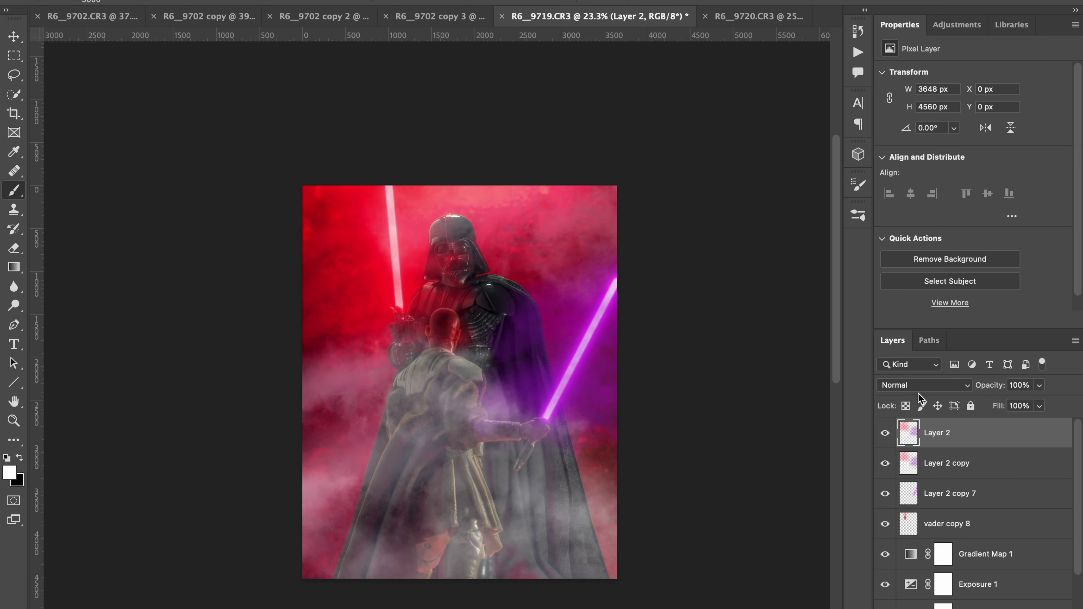
pyautogui.click(934, 386)
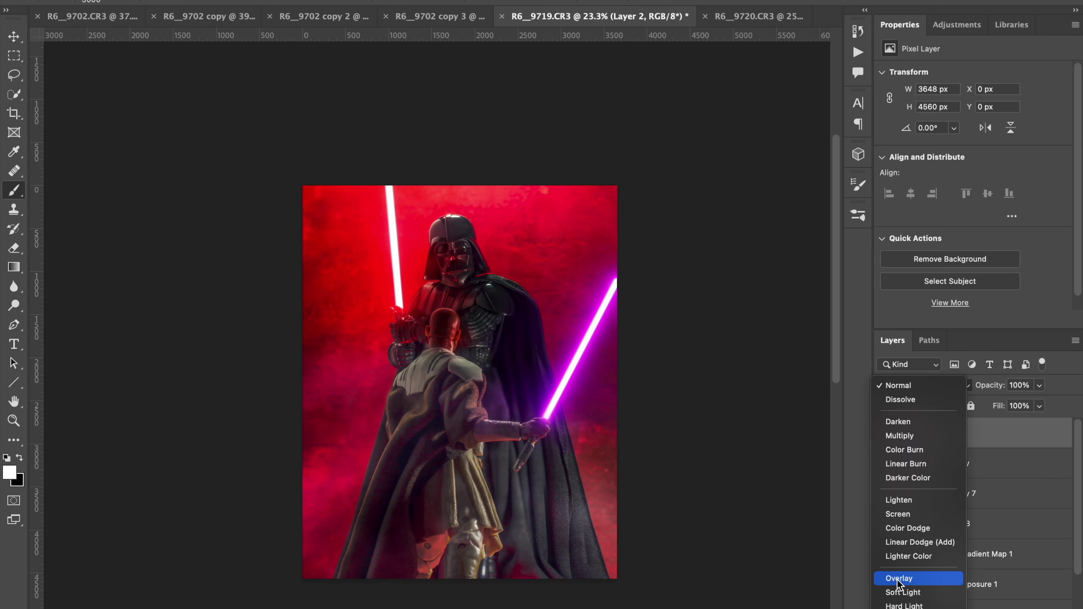
pyautogui.click(902, 592)
pyautogui.moveTo(953, 439)
pyautogui.mouseDown()
pyautogui.moveTo(951, 478)
pyautogui.moveTo(952, 442)
pyautogui.mouseUp()
# Reduce Layer 2's opacity to 56% and set its blend mode to Hard Light
pyautogui.click(955, 464)
pyautogui.moveTo(998, 386); pyautogui.dragTo(962, 386)
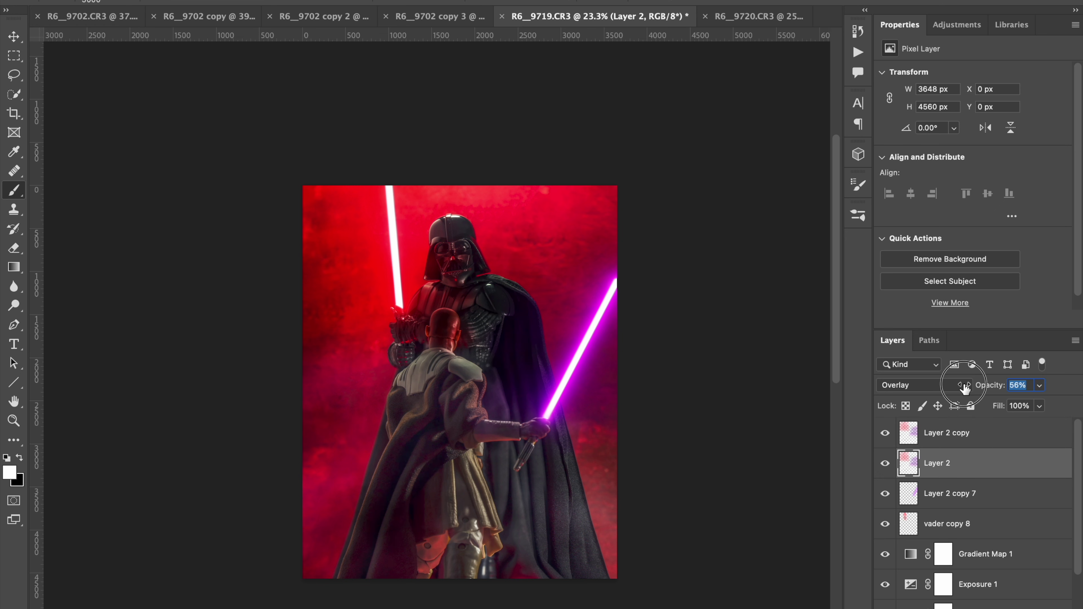
pyautogui.click(942, 386)
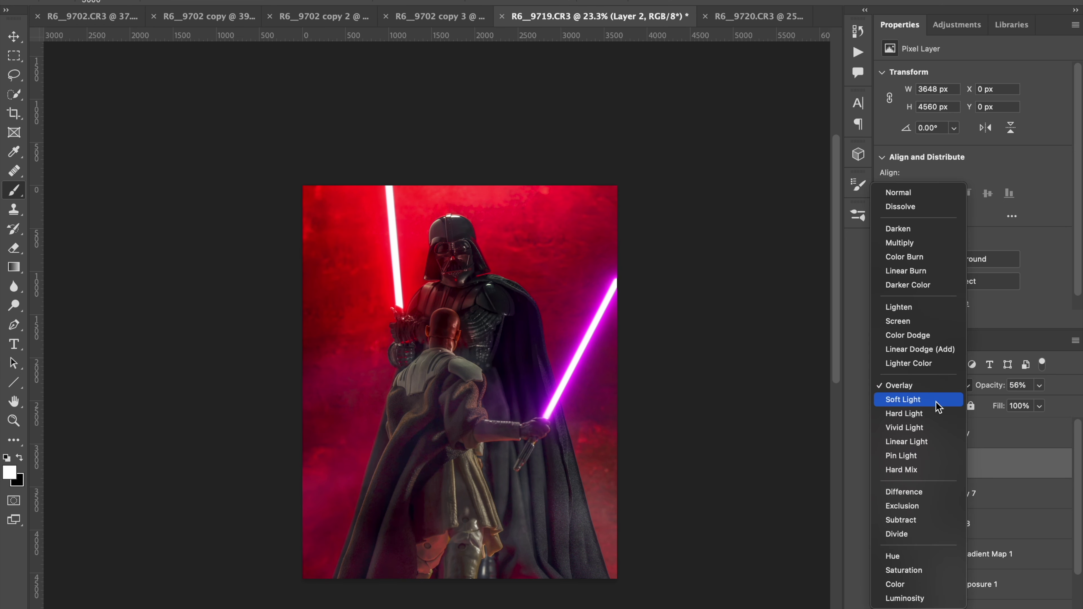
pyautogui.click(935, 420)
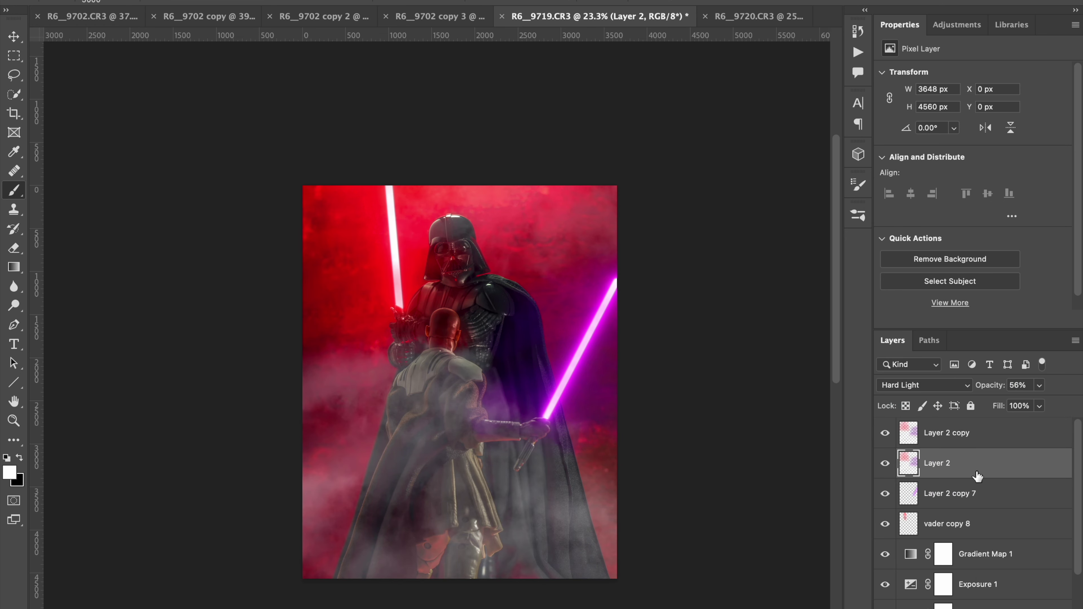
# Lower Layer 2's opacity to 9% and toggle the smoke layers' visibility to compare the image with and without smoke
pyautogui.moveTo(996, 380); pyautogui.dragTo(979, 387)
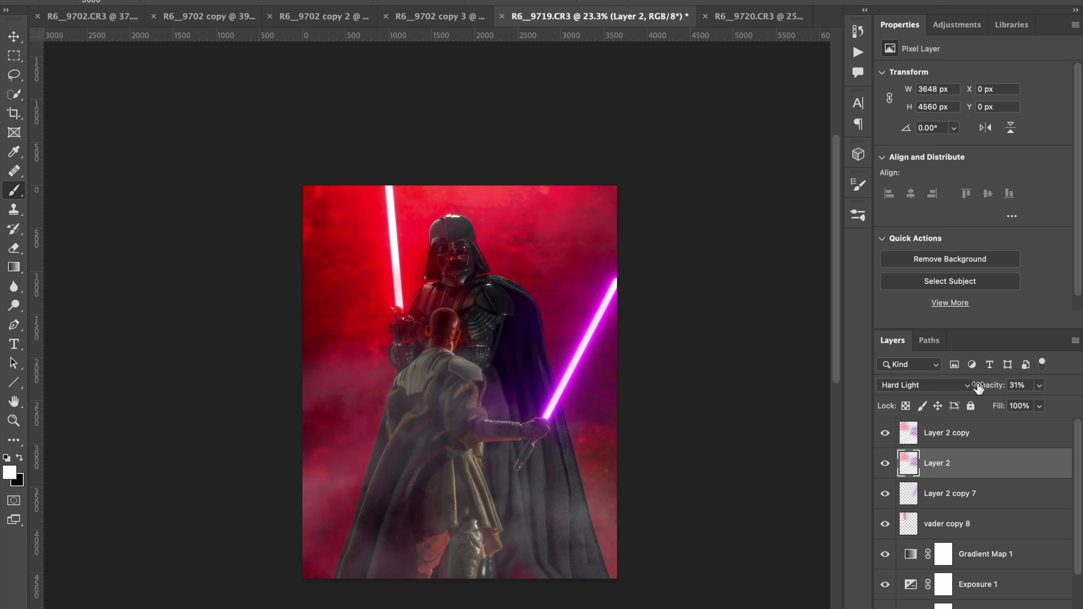
pyautogui.moveTo(979, 388); pyautogui.dragTo(984, 387)
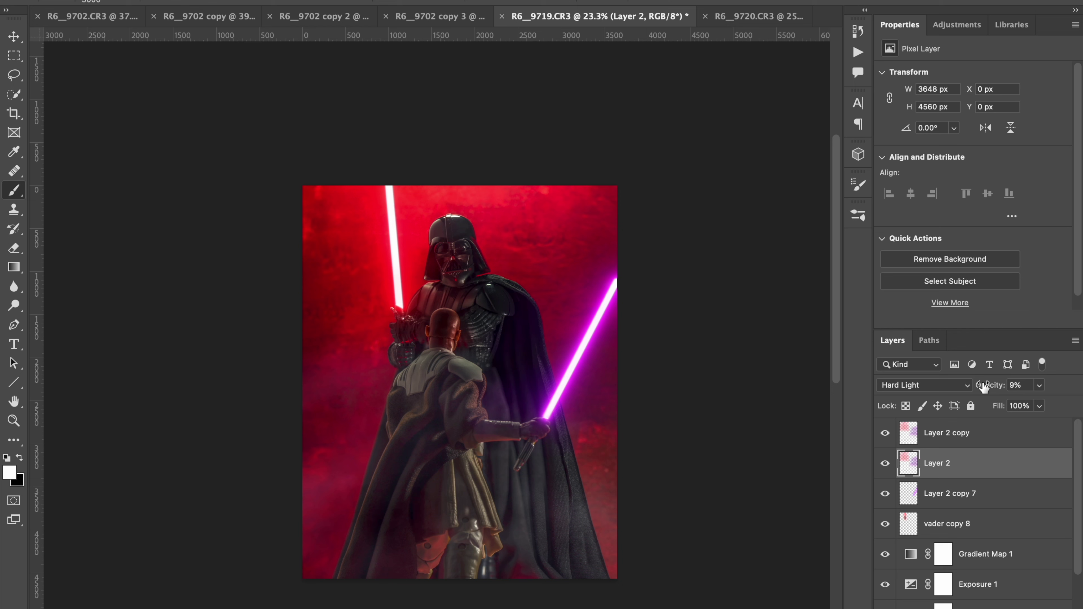
pyautogui.click(886, 432)
pyautogui.click(886, 433)
pyautogui.click(886, 433)
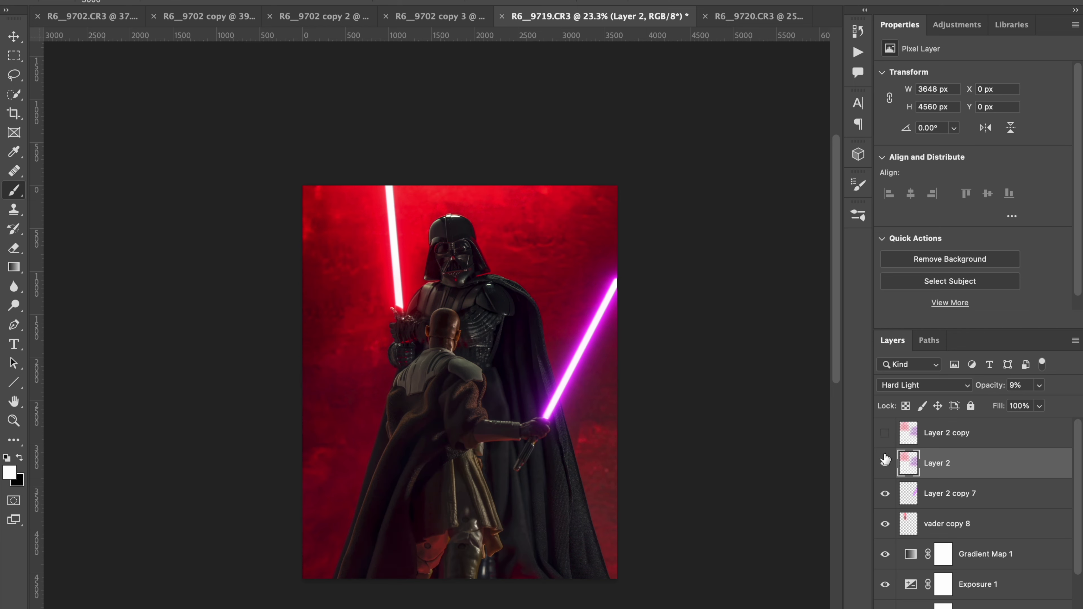
pyautogui.click(885, 434)
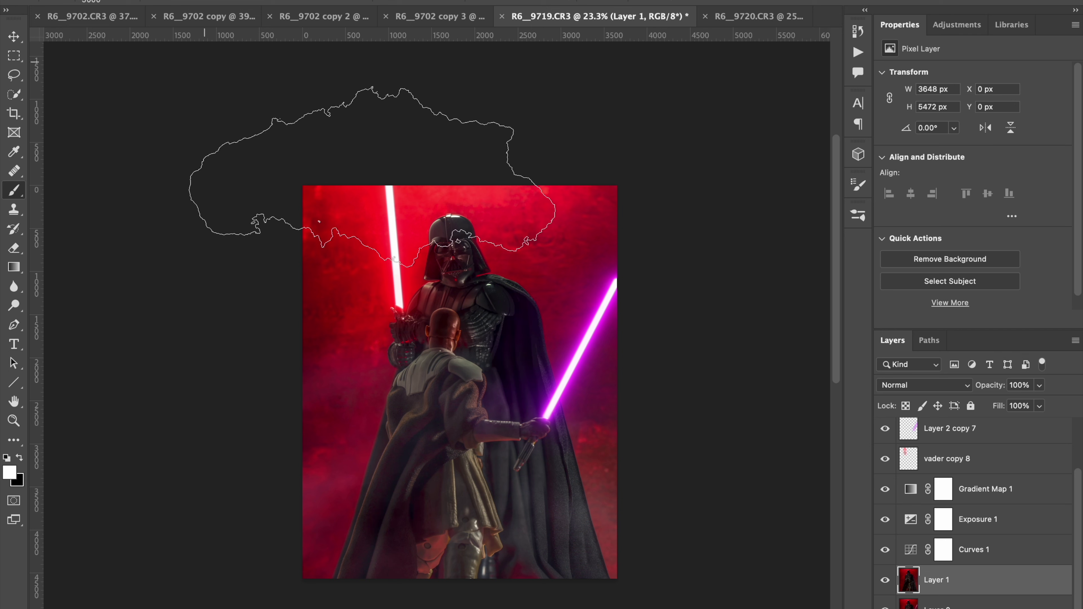
# Add a new layer directly above Layer 1 and set the foreground color to a neutral grey with 50% brightness
pyautogui.press('alt+shift+super+n')
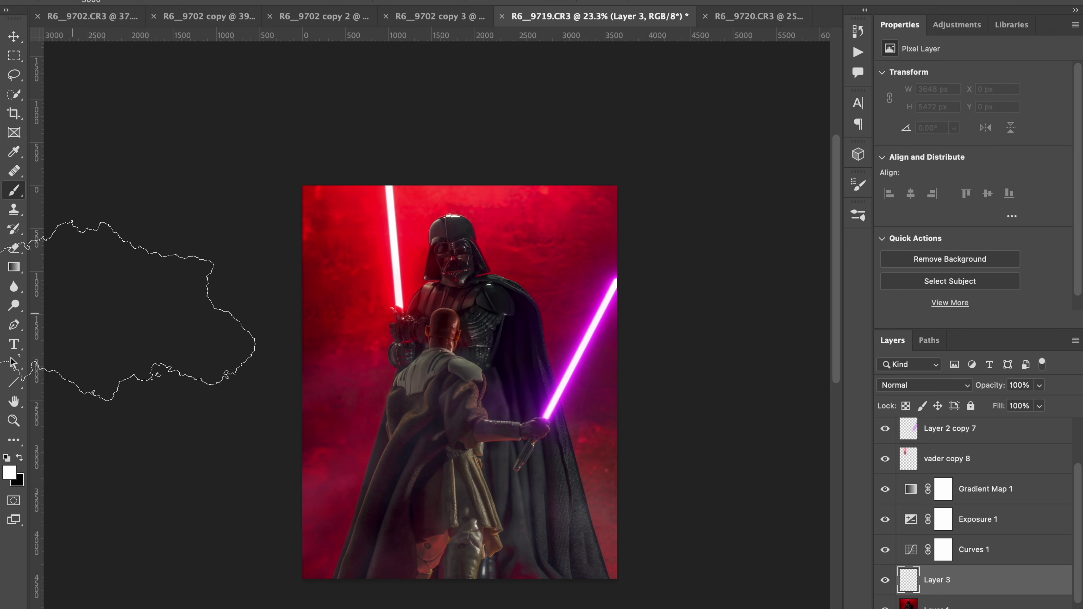
pyautogui.click(11, 472)
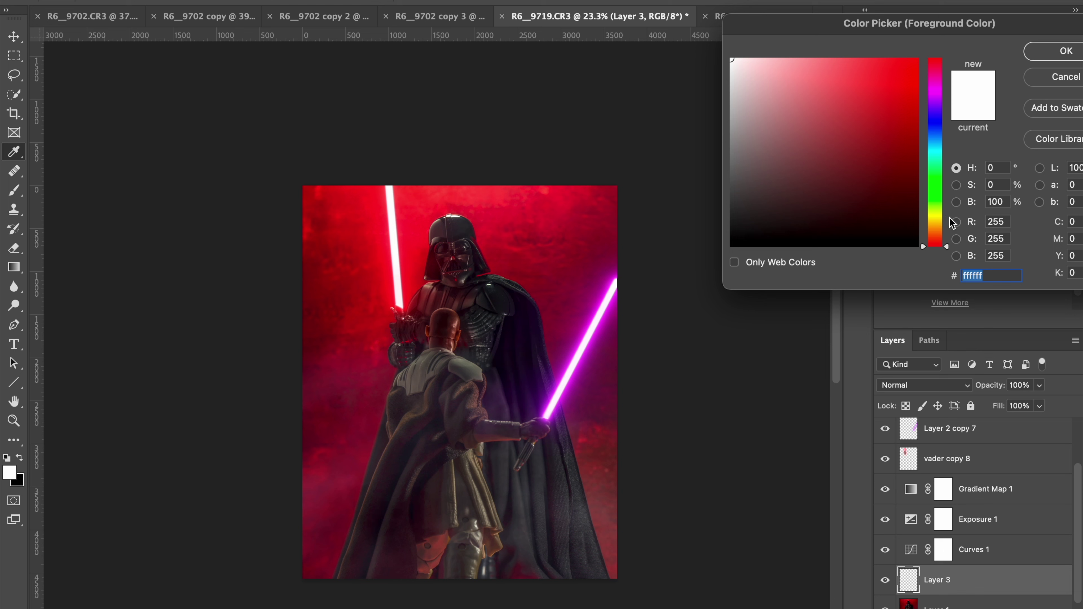
pyautogui.click(1001, 202)
pyautogui.write('5')
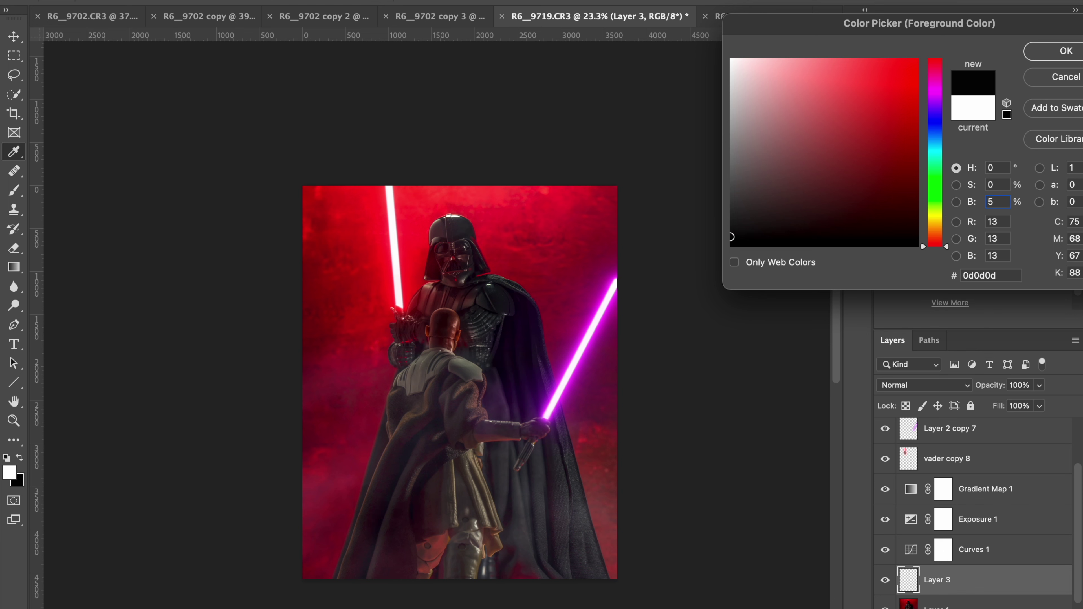
pyautogui.write('0')
pyautogui.click(1057, 48)
pyautogui.press('b')
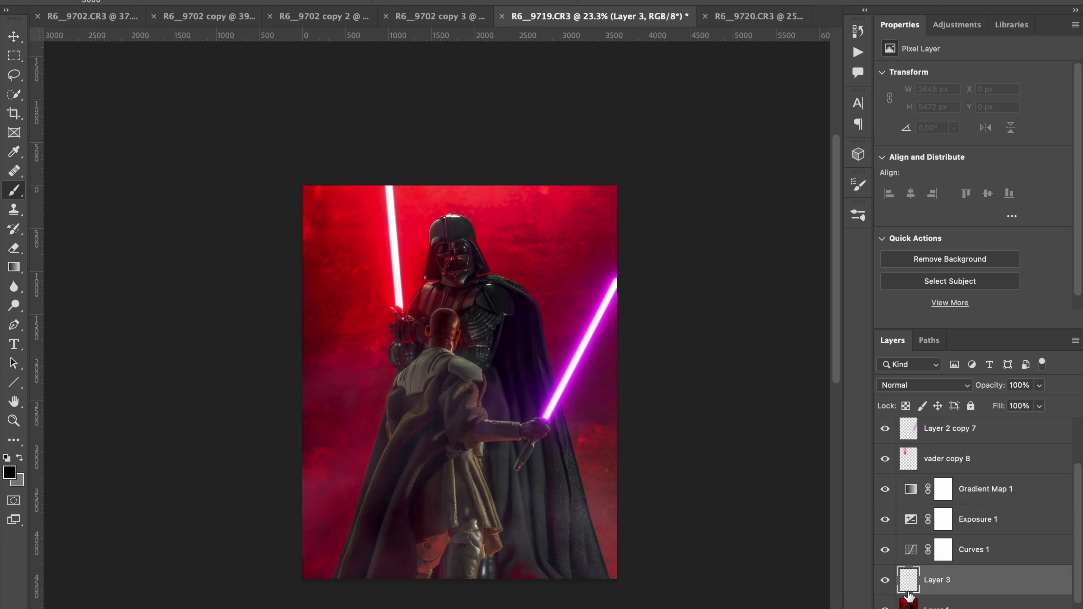
# Fill Layer 3 with the 50% grey and set its blend mode to Linear Light
pyautogui.hotkey('alt', 'BackSpace')
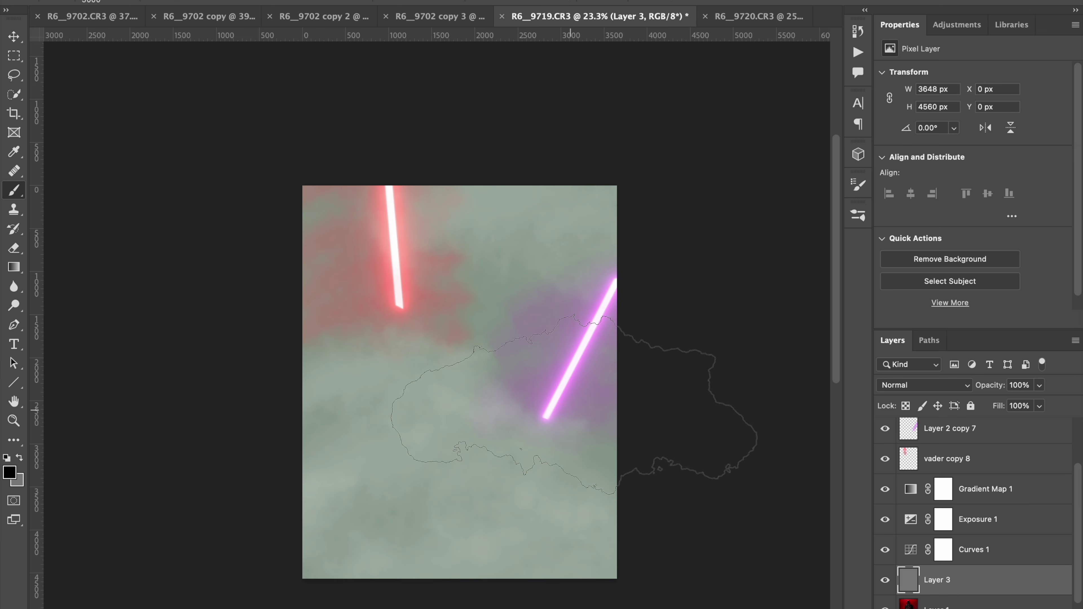
pyautogui.click(931, 388)
pyautogui.click(916, 593)
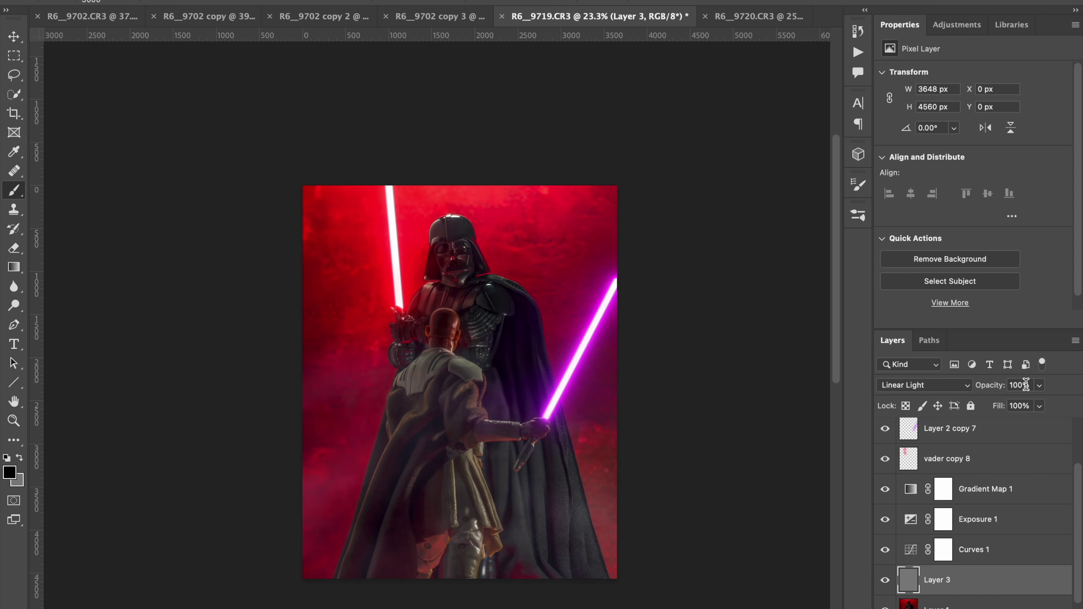
# Dodge the highlights along Darth Vader's helmet dome and mask on the grey Layer 3
pyautogui.press('u')
pyautogui.click(17, 306)
pyautogui.scroll(10, 430, 317)
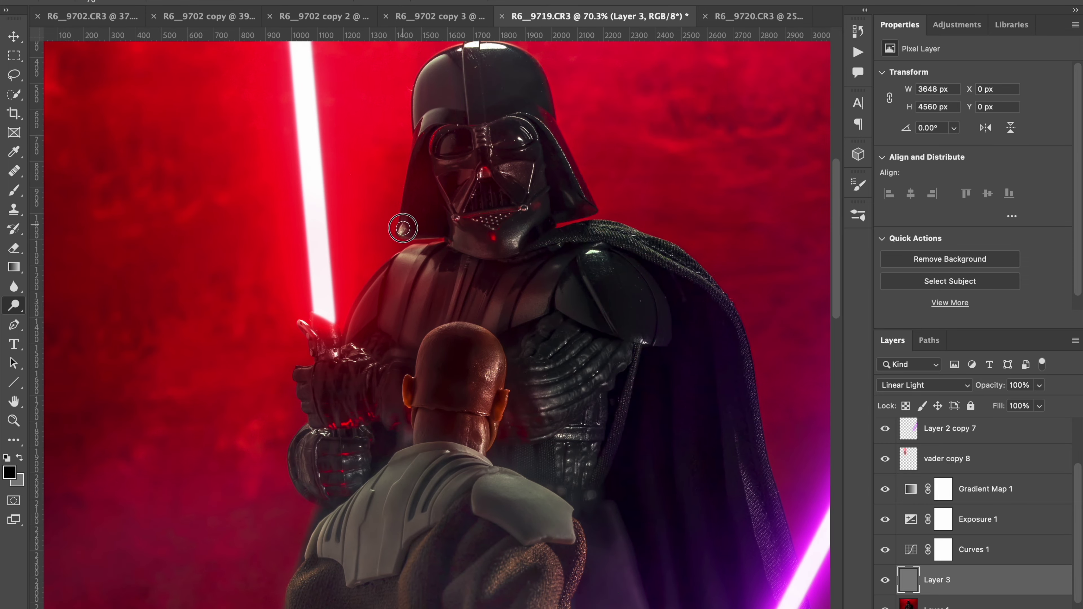
pyautogui.scroll(3, 403, 233)
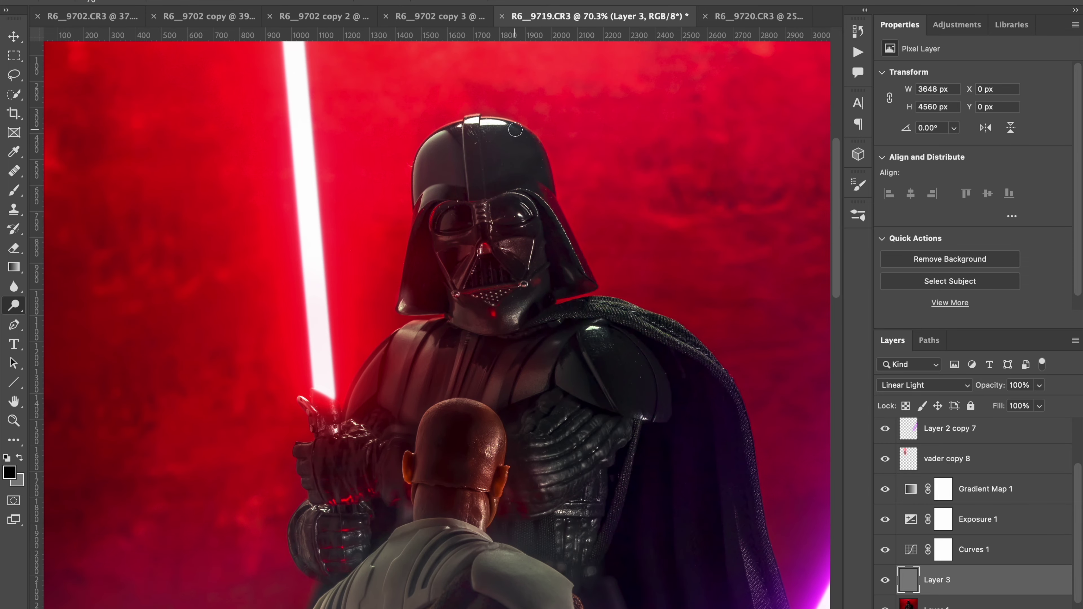
pyautogui.moveTo(447, 129)
pyautogui.mouseDown()
pyautogui.moveTo(517, 134)
pyautogui.moveTo(446, 132)
pyautogui.moveTo(419, 201)
pyautogui.mouseUp()
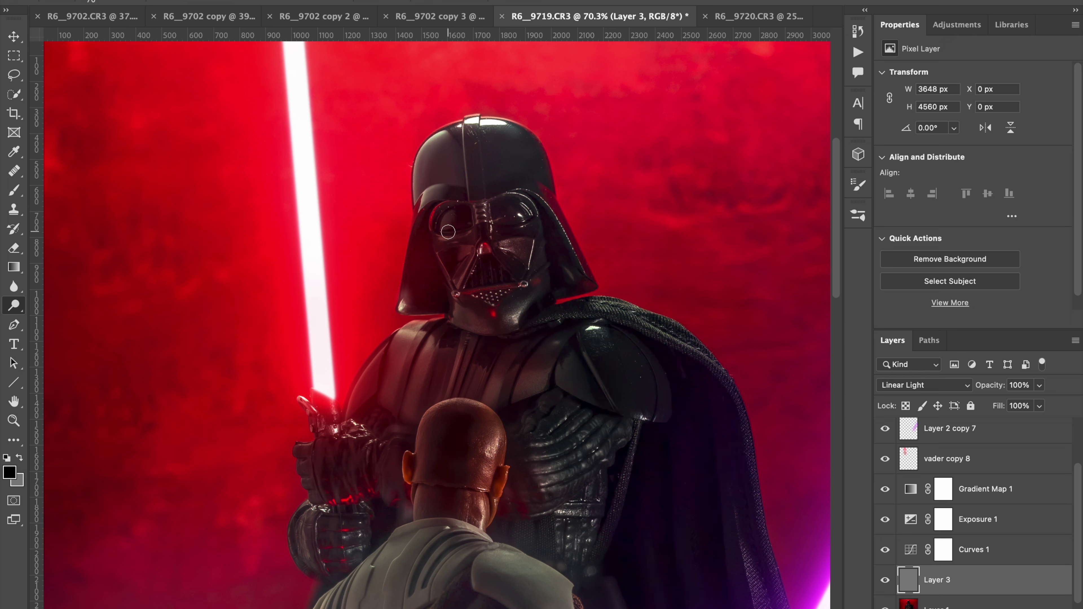
pyautogui.moveTo(447, 240)
pyautogui.mouseDown()
pyautogui.moveTo(473, 238)
pyautogui.moveTo(460, 280)
pyautogui.moveTo(473, 246)
pyautogui.moveTo(454, 255)
pyautogui.moveTo(526, 244)
pyautogui.moveTo(525, 262)
pyautogui.moveTo(501, 249)
pyautogui.mouseUp()
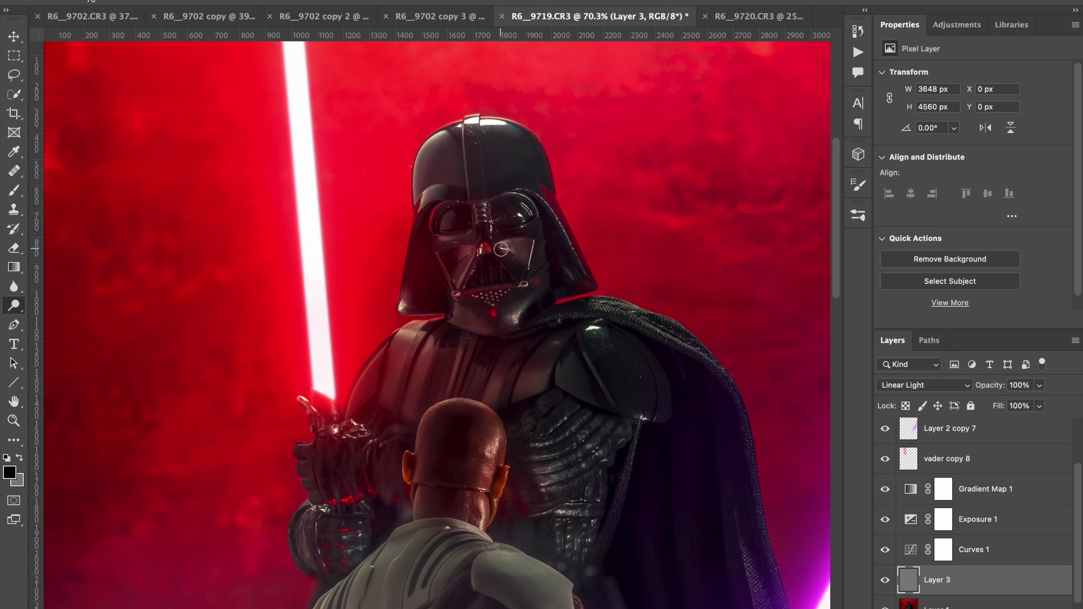
# Dodge the highlights on Darth Vader's chin, shoulder armor and chest folds
pyautogui.moveTo(457, 306)
pyautogui.mouseDown()
pyautogui.moveTo(491, 328)
pyautogui.moveTo(535, 285)
pyautogui.moveTo(502, 326)
pyautogui.mouseUp()
pyautogui.moveTo(595, 334)
pyautogui.mouseDown()
pyautogui.moveTo(585, 343)
pyautogui.moveTo(629, 404)
pyautogui.moveTo(608, 389)
pyautogui.moveTo(641, 411)
pyautogui.moveTo(604, 368)
pyautogui.moveTo(603, 326)
pyautogui.moveTo(589, 348)
pyautogui.moveTo(619, 395)
pyautogui.moveTo(590, 368)
pyautogui.moveTo(576, 323)
pyautogui.mouseUp()
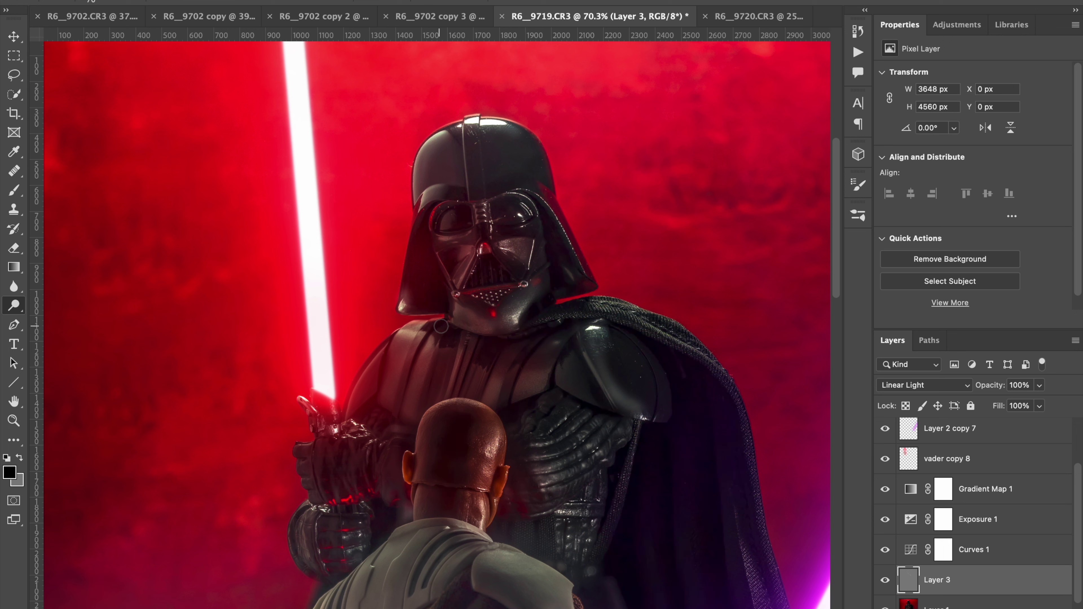
pyautogui.moveTo(418, 325)
pyautogui.mouseDown()
pyautogui.moveTo(481, 342)
pyautogui.moveTo(407, 329)
pyautogui.moveTo(470, 349)
pyautogui.moveTo(391, 337)
pyautogui.moveTo(465, 353)
pyautogui.moveTo(380, 353)
pyautogui.moveTo(431, 362)
pyautogui.moveTo(379, 364)
pyautogui.moveTo(428, 373)
pyautogui.moveTo(368, 376)
pyautogui.moveTo(427, 383)
pyautogui.moveTo(349, 396)
pyautogui.moveTo(391, 336)
pyautogui.moveTo(367, 391)
pyautogui.moveTo(398, 340)
pyautogui.moveTo(371, 391)
pyautogui.moveTo(397, 350)
pyautogui.moveTo(374, 392)
pyautogui.moveTo(406, 345)
pyautogui.moveTo(388, 386)
pyautogui.moveTo(423, 347)
pyautogui.moveTo(388, 393)
pyautogui.moveTo(405, 371)
pyautogui.moveTo(363, 401)
pyautogui.moveTo(377, 374)
pyautogui.moveTo(357, 409)
pyautogui.moveTo(368, 377)
pyautogui.moveTo(351, 413)
pyautogui.moveTo(408, 331)
pyautogui.moveTo(360, 405)
pyautogui.moveTo(384, 397)
pyautogui.moveTo(401, 420)
pyautogui.moveTo(395, 398)
pyautogui.moveTo(404, 418)
pyautogui.moveTo(437, 340)
pyautogui.moveTo(399, 380)
pyautogui.moveTo(394, 415)
pyautogui.mouseUp()
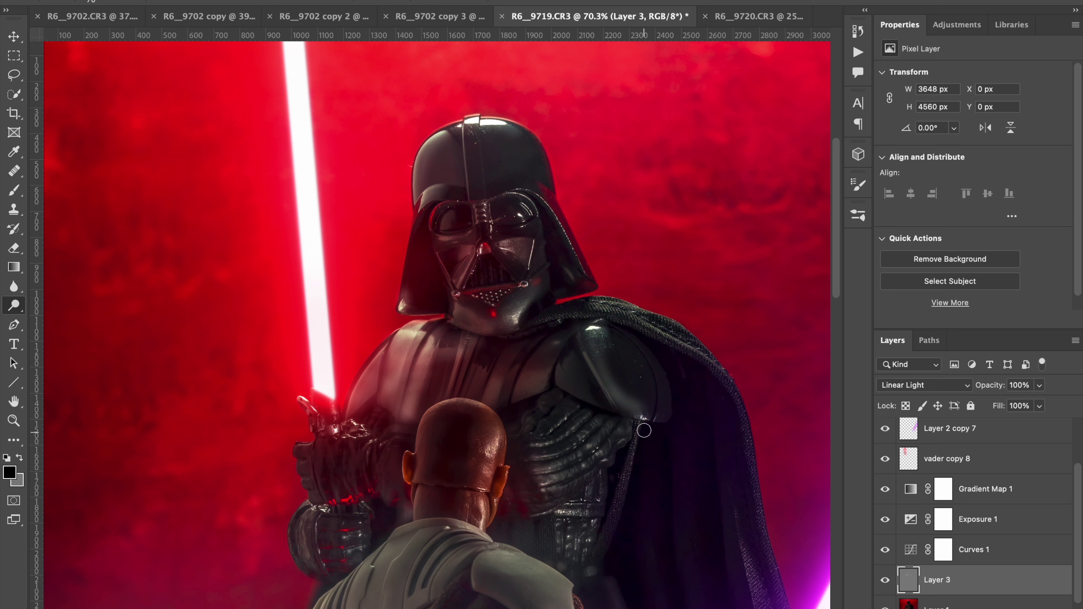
# Dodge the shoulder armor plate of the front figure, undoing the excess stroke and retouching its outer edge
pyautogui.scroll(-3, 627, 425)
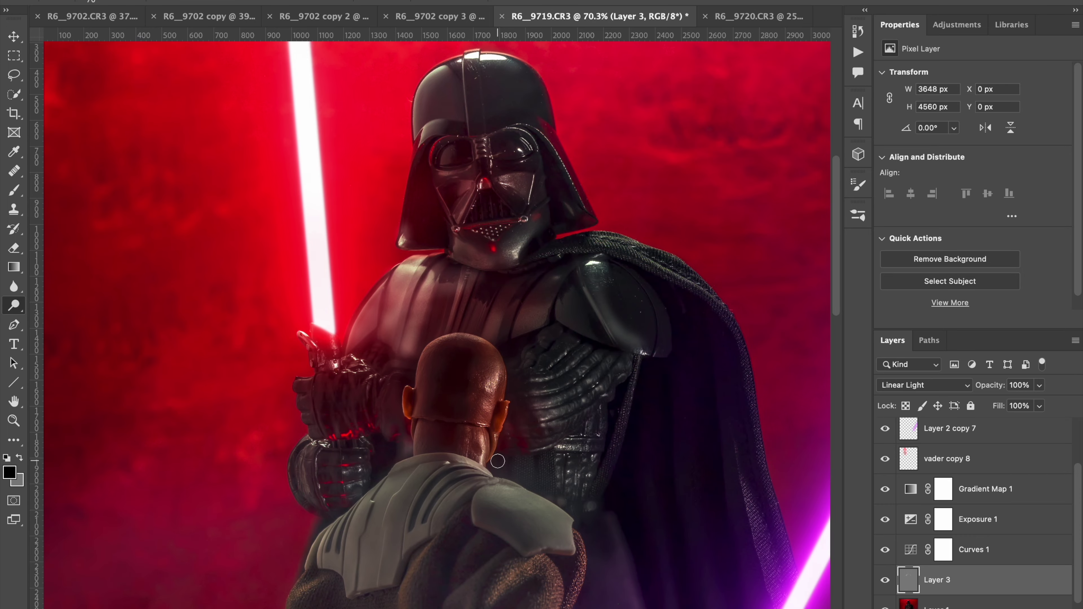
pyautogui.scroll(-5, 497, 461)
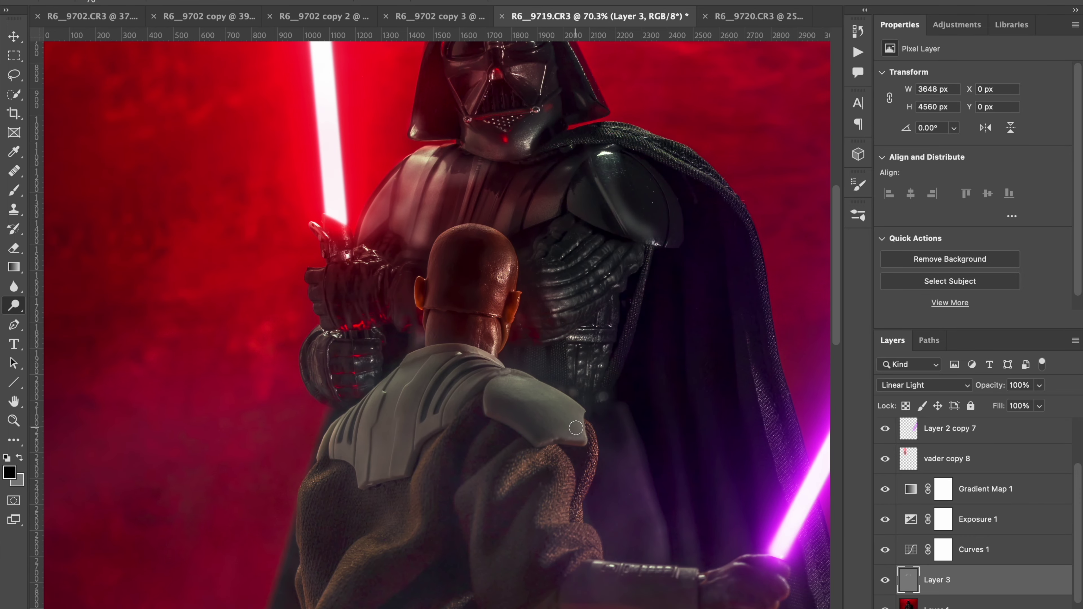
pyautogui.moveTo(583, 437)
pyautogui.mouseDown()
pyautogui.moveTo(581, 407)
pyautogui.moveTo(575, 444)
pyautogui.moveTo(538, 446)
pyautogui.moveTo(577, 432)
pyautogui.moveTo(577, 412)
pyautogui.moveTo(540, 386)
pyautogui.moveTo(503, 381)
pyautogui.moveTo(551, 395)
pyautogui.moveTo(569, 426)
pyautogui.moveTo(554, 399)
pyautogui.moveTo(499, 385)
pyautogui.moveTo(561, 431)
pyautogui.moveTo(550, 407)
pyautogui.moveTo(486, 385)
pyautogui.moveTo(531, 385)
pyautogui.moveTo(571, 416)
pyautogui.moveTo(572, 403)
pyautogui.moveTo(489, 378)
pyautogui.mouseUp()
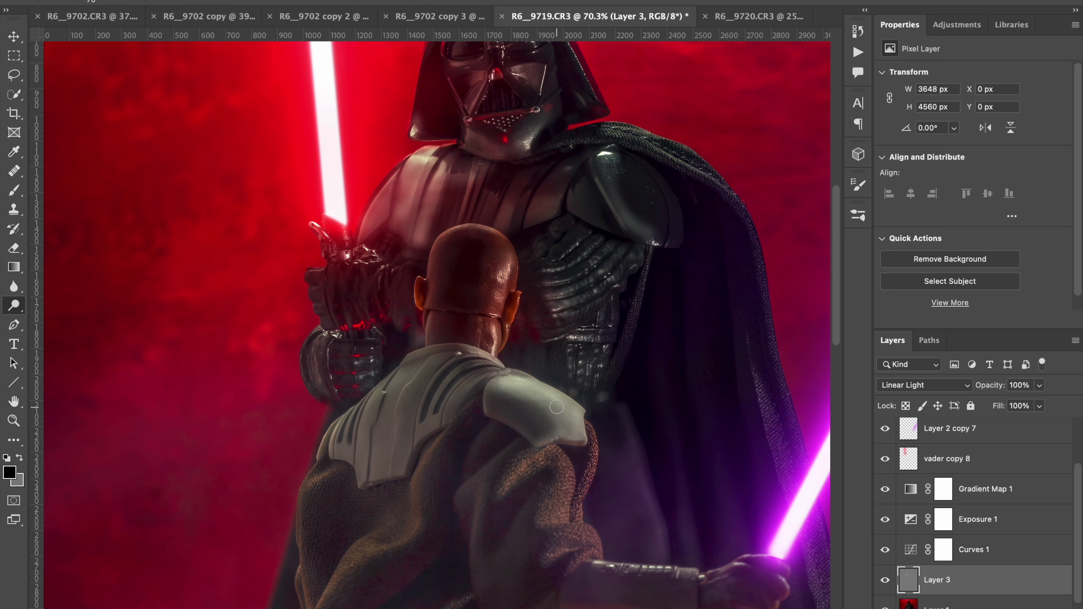
pyautogui.moveTo(568, 417)
pyautogui.mouseDown()
pyautogui.moveTo(572, 433)
pyautogui.moveTo(540, 394)
pyautogui.moveTo(499, 381)
pyautogui.mouseUp()
pyautogui.hotkey('ctrl', 'z')
pyautogui.moveTo(577, 410)
pyautogui.mouseDown()
pyautogui.moveTo(528, 382)
pyautogui.moveTo(580, 413)
pyautogui.mouseUp()
pyautogui.scroll(-1, 613, 484)
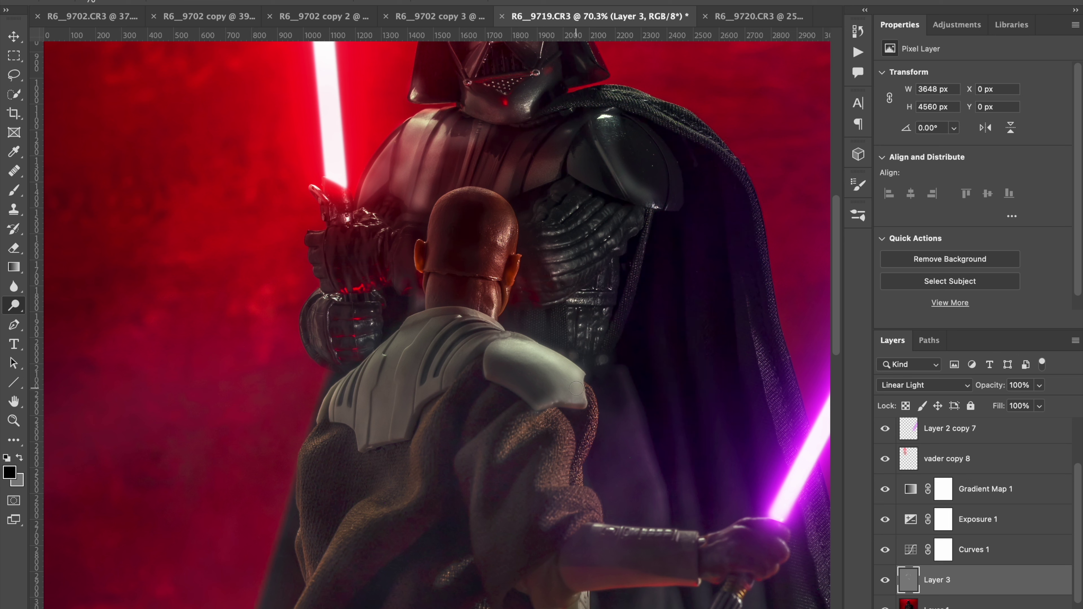
# Dodge the highlights on the front figure's collar, upper back armor and head area
pyautogui.moveTo(504, 339)
pyautogui.mouseDown()
pyautogui.moveTo(477, 316)
pyautogui.moveTo(499, 337)
pyautogui.moveTo(464, 312)
pyautogui.moveTo(480, 331)
pyautogui.moveTo(438, 313)
pyautogui.moveTo(492, 342)
pyautogui.moveTo(462, 314)
pyautogui.mouseUp()
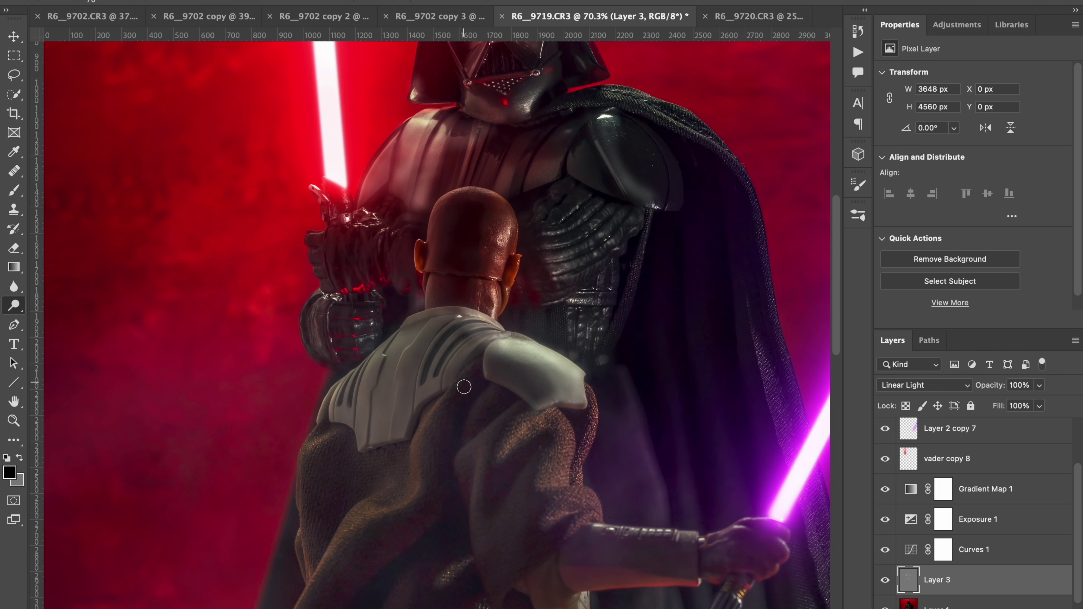
pyautogui.scroll(-1, 464, 386)
pyautogui.moveTo(421, 226); pyautogui.dragTo(421, 236)
pyautogui.moveTo(492, 283)
pyautogui.mouseDown()
pyautogui.moveTo(499, 188)
pyautogui.moveTo(481, 169)
pyautogui.moveTo(447, 165)
pyautogui.moveTo(443, 174)
pyautogui.moveTo(495, 174)
pyautogui.moveTo(506, 220)
pyautogui.moveTo(498, 285)
pyautogui.mouseUp()
pyautogui.scroll(-5, 541, 384)
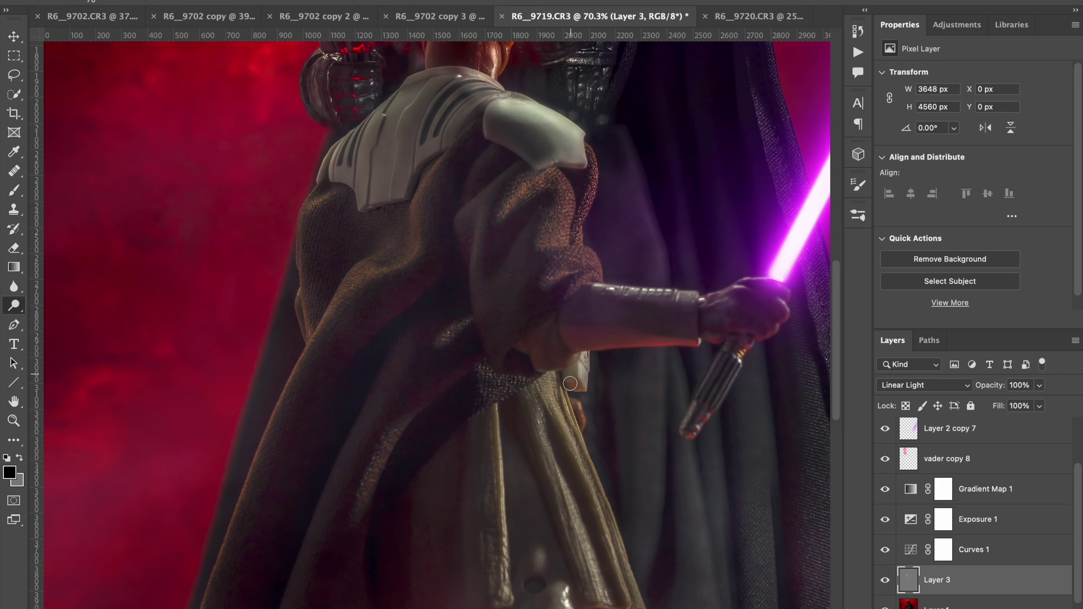
# Burn the shadows on Darth Vader's mask, helmet ridge and shoulder armor with the Burn tool
pyautogui.scroll(3, 570, 383)
pyautogui.scroll(-3, 542, 273)
pyautogui.scroll(3, 513, 158)
pyautogui.moveTo(513, 159)
pyautogui.mouseDown()
pyautogui.moveTo(507, 109)
pyautogui.moveTo(483, 90)
pyautogui.moveTo(495, 73)
pyautogui.moveTo(515, 131)
pyautogui.moveTo(432, 142)
pyautogui.moveTo(439, 183)
pyautogui.moveTo(461, 184)
pyautogui.moveTo(469, 170)
pyautogui.mouseUp()
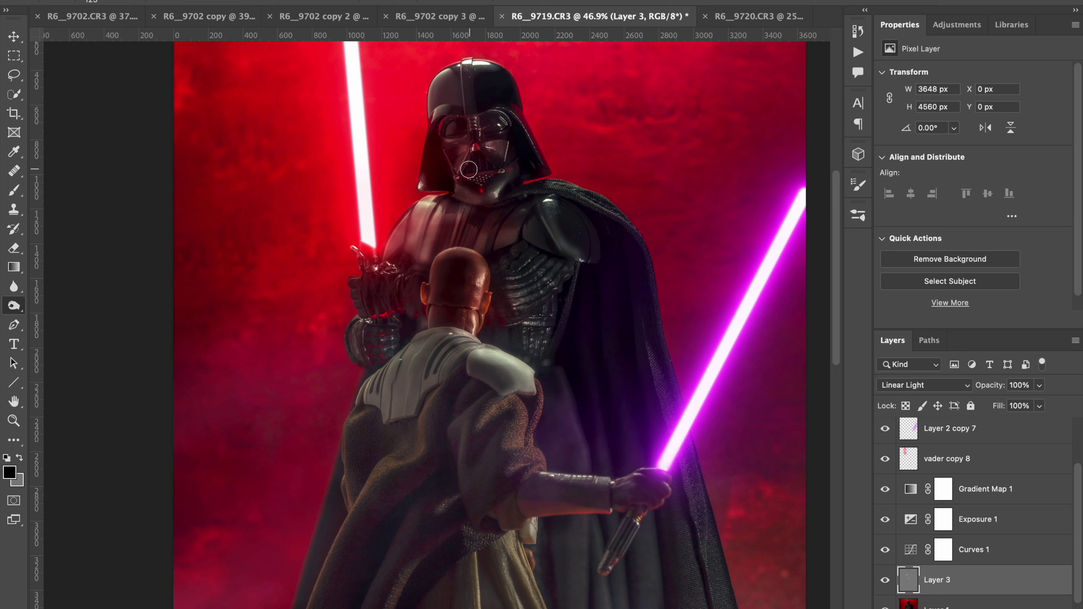
pyautogui.moveTo(467, 128); pyautogui.dragTo(465, 57)
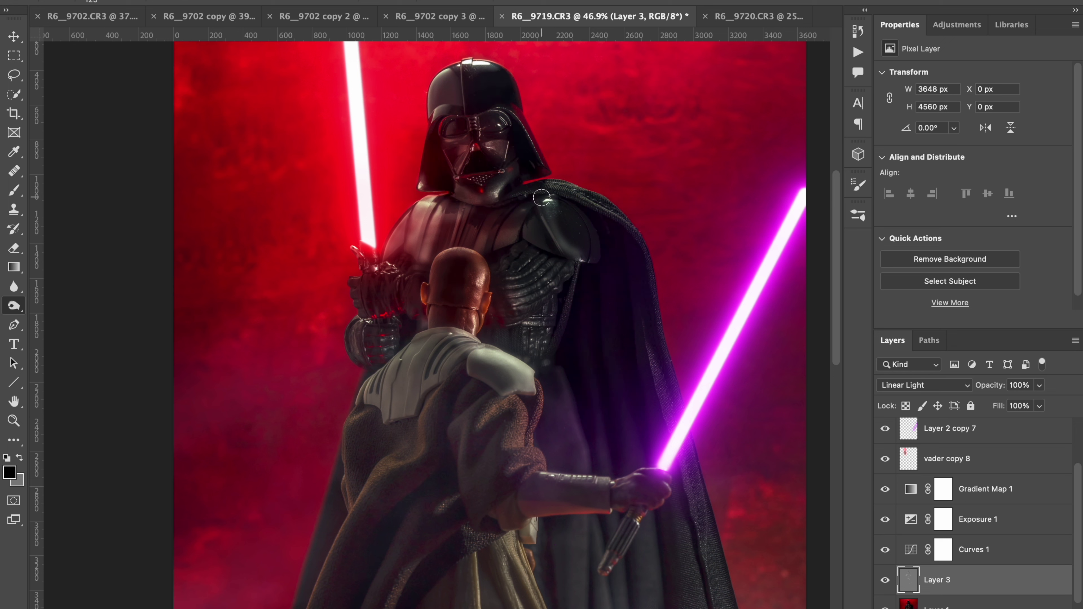
pyautogui.moveTo(537, 194)
pyautogui.mouseDown()
pyautogui.moveTo(491, 218)
pyautogui.moveTo(552, 199)
pyautogui.moveTo(588, 229)
pyautogui.moveTo(587, 251)
pyautogui.moveTo(535, 230)
pyautogui.mouseUp()
pyautogui.scroll(-3, 683, 367)
# Burn the shadows on the front figure's armor and robe folds, and reduce Layer 3's opacity to 30%
pyautogui.moveTo(474, 386)
pyautogui.mouseDown()
pyautogui.moveTo(447, 417)
pyautogui.moveTo(430, 389)
pyautogui.moveTo(399, 413)
pyautogui.moveTo(418, 382)
pyautogui.moveTo(391, 374)
pyautogui.moveTo(423, 340)
pyautogui.moveTo(406, 373)
pyautogui.moveTo(435, 343)
pyautogui.moveTo(408, 385)
pyautogui.moveTo(420, 353)
pyautogui.mouseUp()
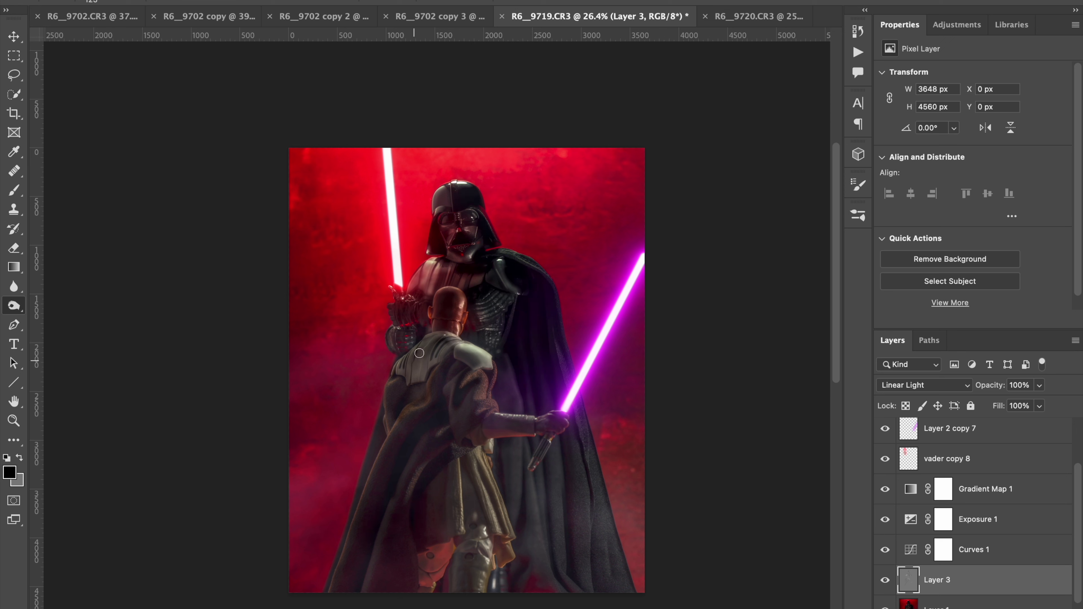
pyautogui.moveTo(393, 395)
pyautogui.mouseDown()
pyautogui.moveTo(368, 460)
pyautogui.moveTo(372, 549)
pyautogui.mouseUp()
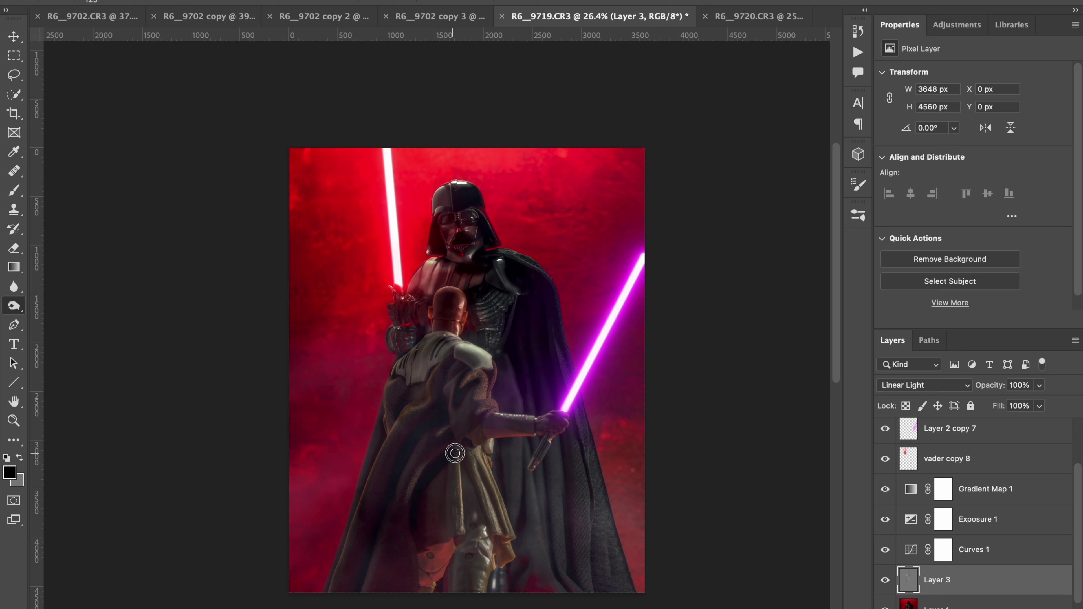
pyautogui.moveTo(486, 416)
pyautogui.mouseDown()
pyautogui.moveTo(491, 498)
pyautogui.moveTo(441, 498)
pyautogui.moveTo(451, 532)
pyautogui.mouseUp()
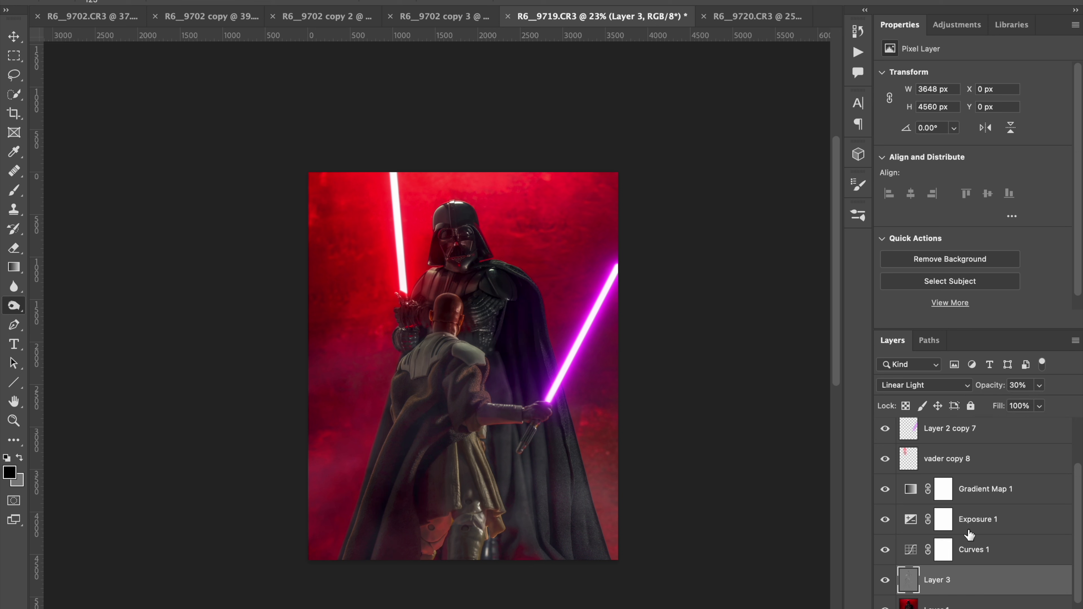
# Duplicate the whole image with its layers as a new document named R6__9719 copy
pyautogui.scroll(2, 969, 534)
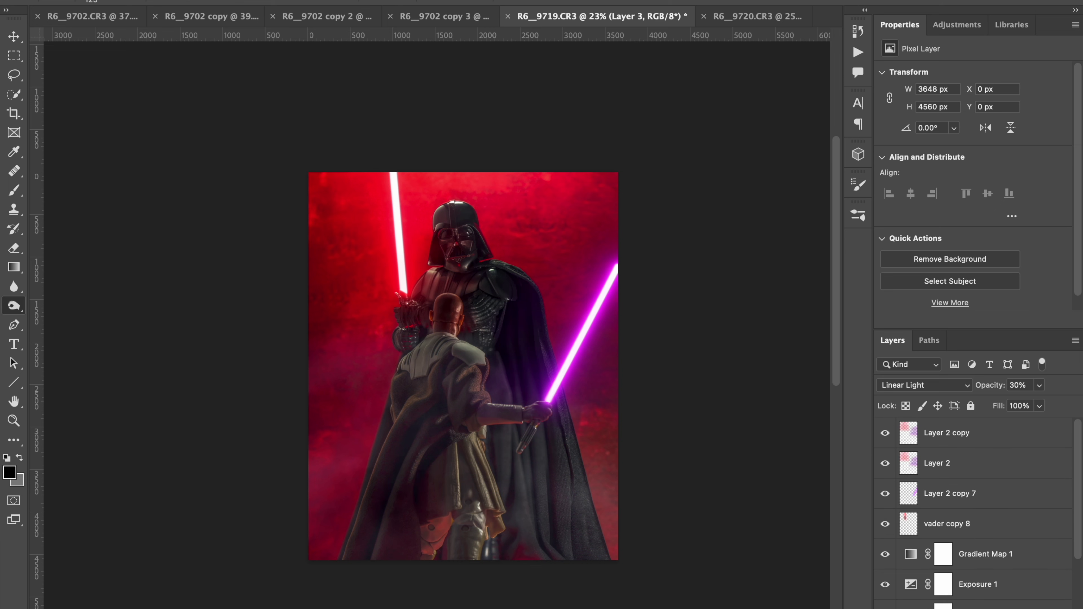
pyautogui.click(184, 1)
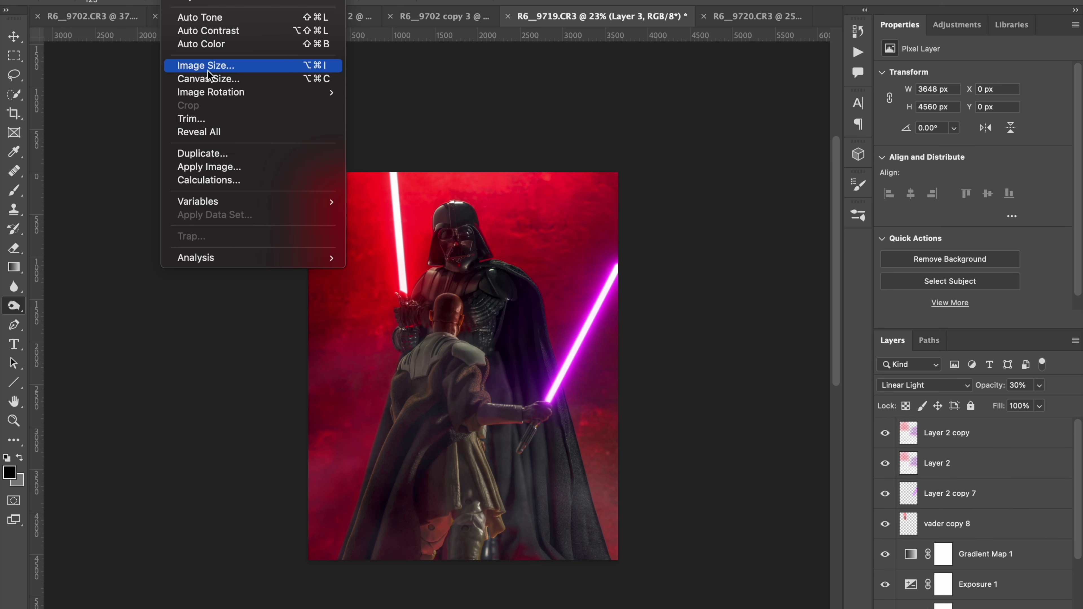
pyautogui.click(201, 154)
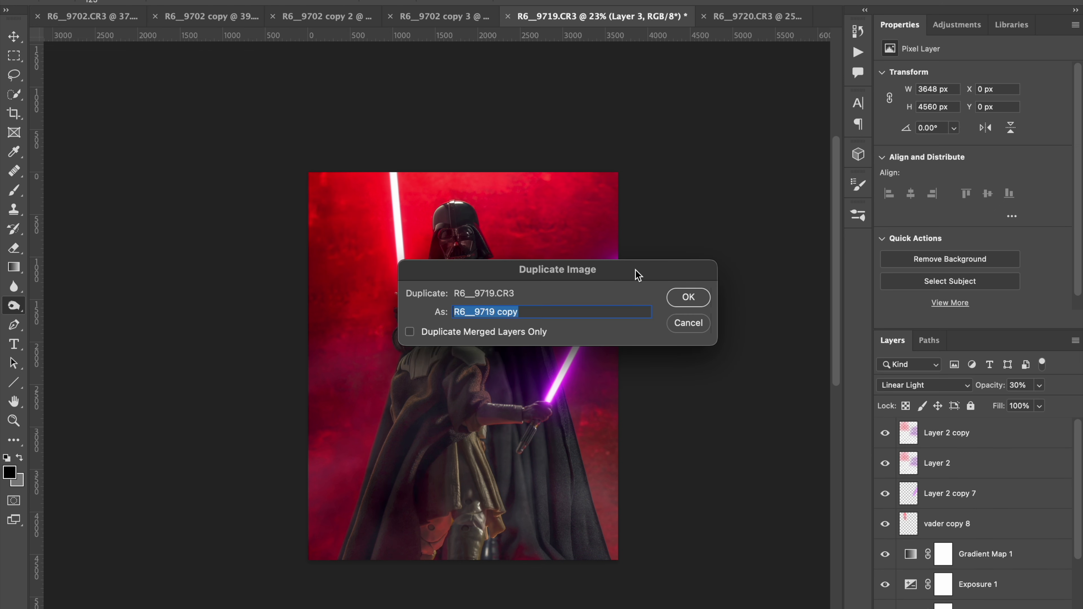
pyautogui.click(687, 298)
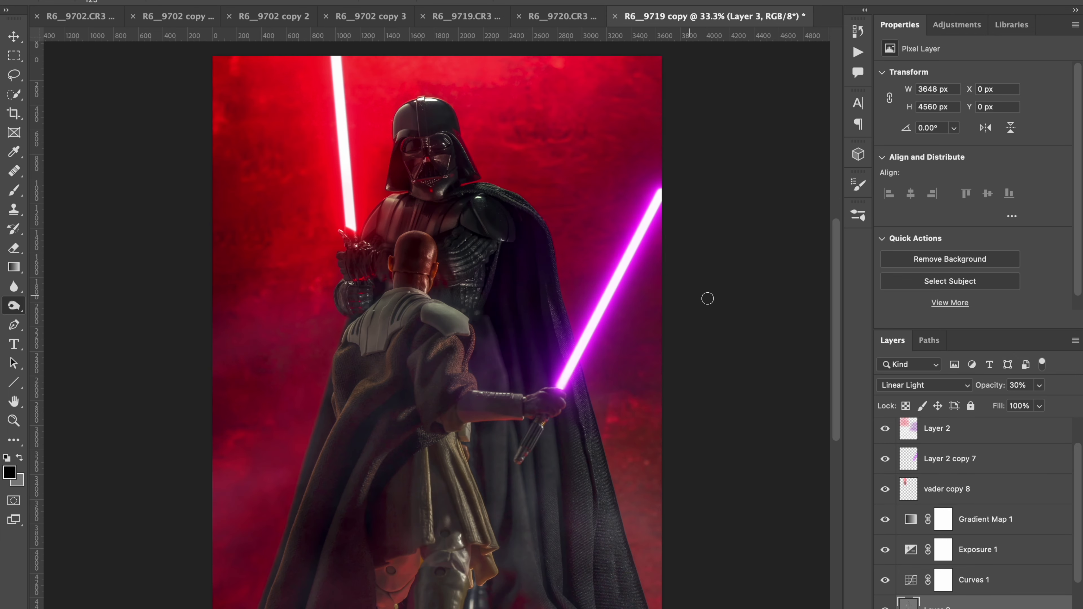
# Add a Color Lookup adjustment layer above Layer 2 copy and load the 3Strip.look 3D LUT
pyautogui.scroll(2, 1008, 497)
pyautogui.click(962, 433)
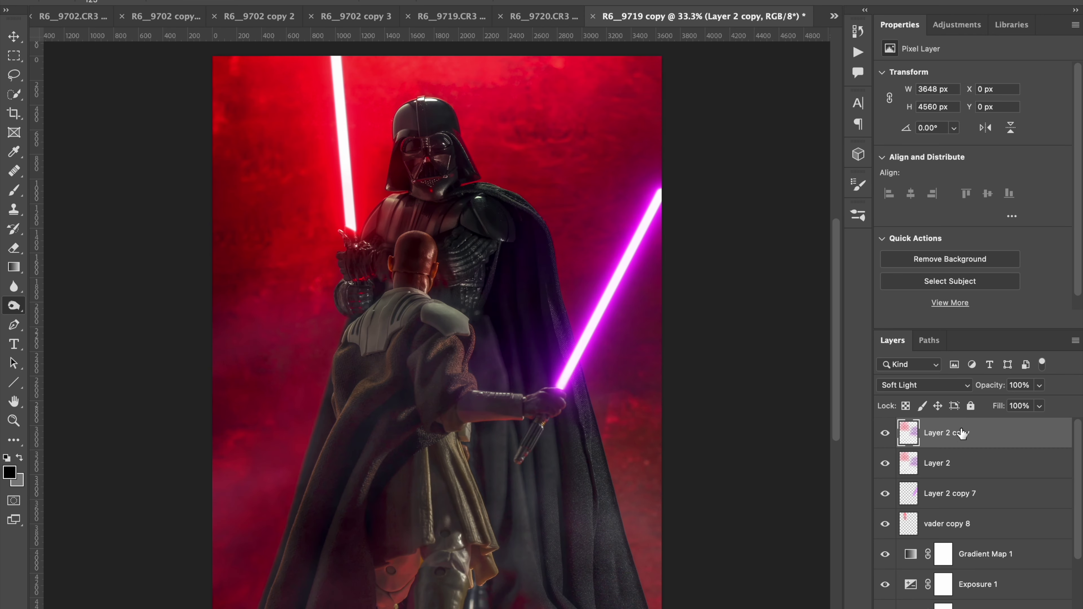
pyautogui.click(957, 25)
pyautogui.click(994, 79)
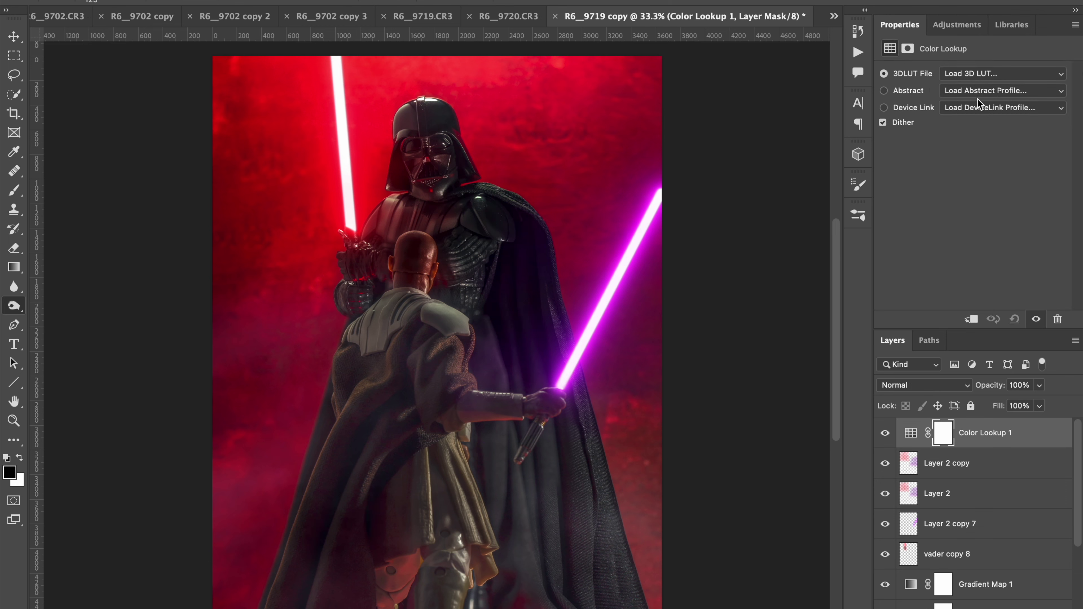
pyautogui.click(970, 74)
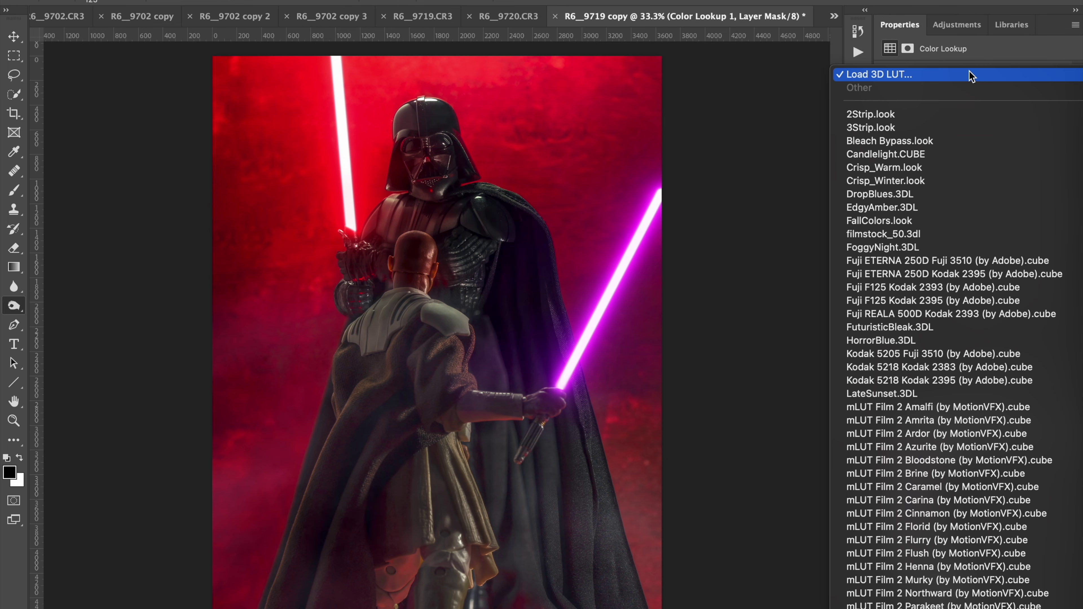
pyautogui.click(942, 129)
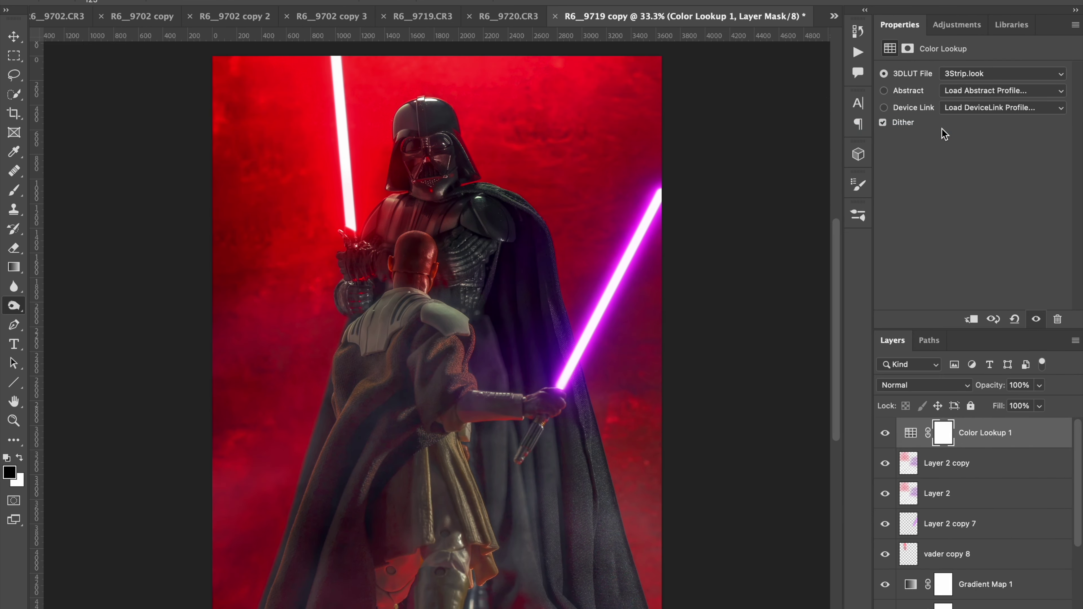
# Switch Color Lookup 1 to the filmstock_50.3dl LUT and blend it in Soft Light mode at 24% opacity, comparing before and after
pyautogui.click(960, 75)
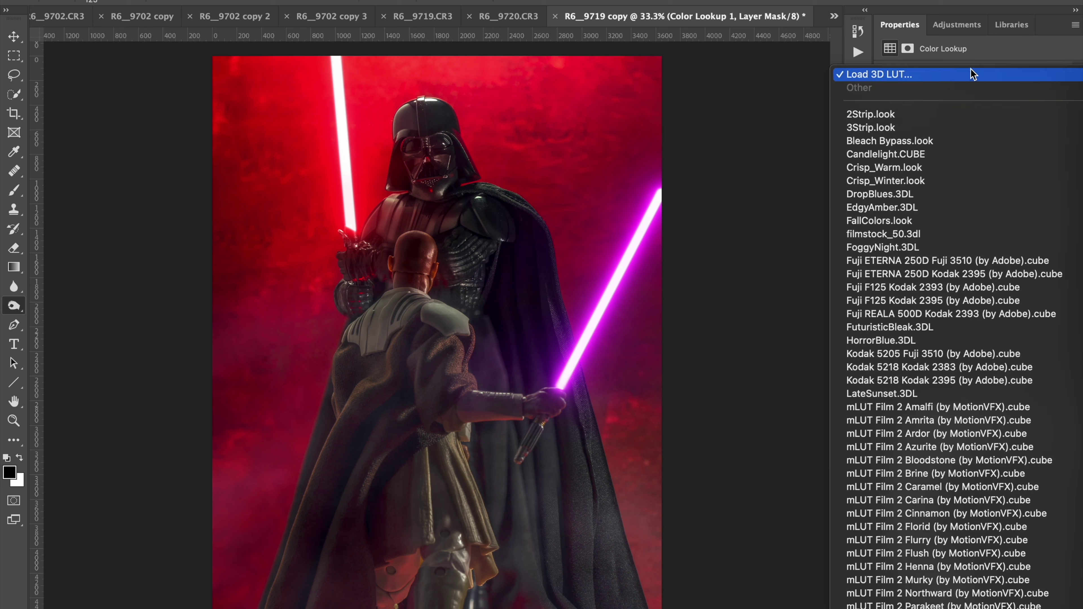
pyautogui.click(931, 238)
pyautogui.click(954, 386)
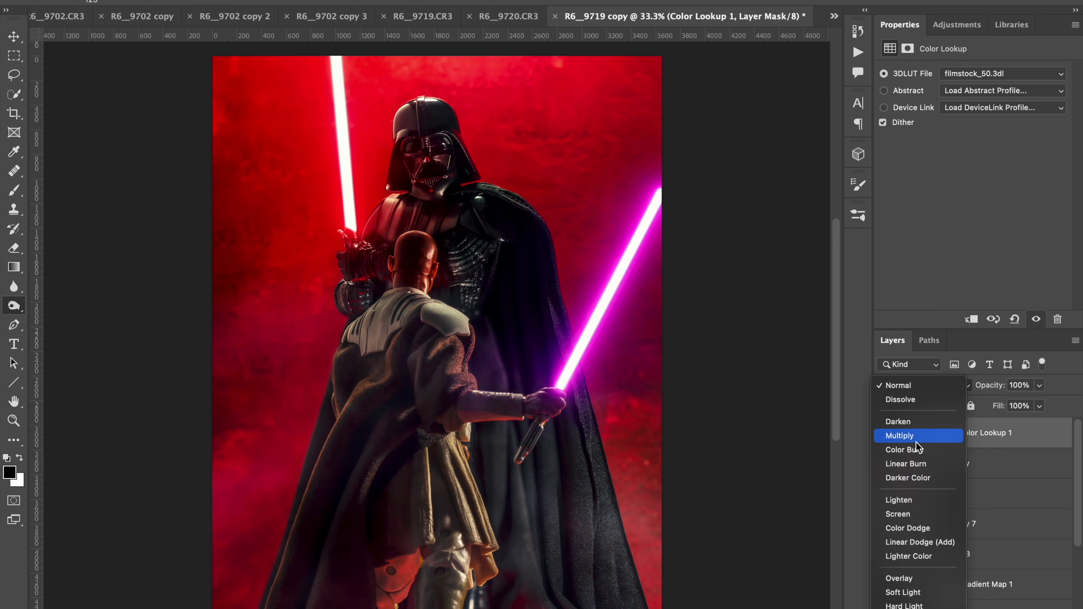
pyautogui.click(898, 591)
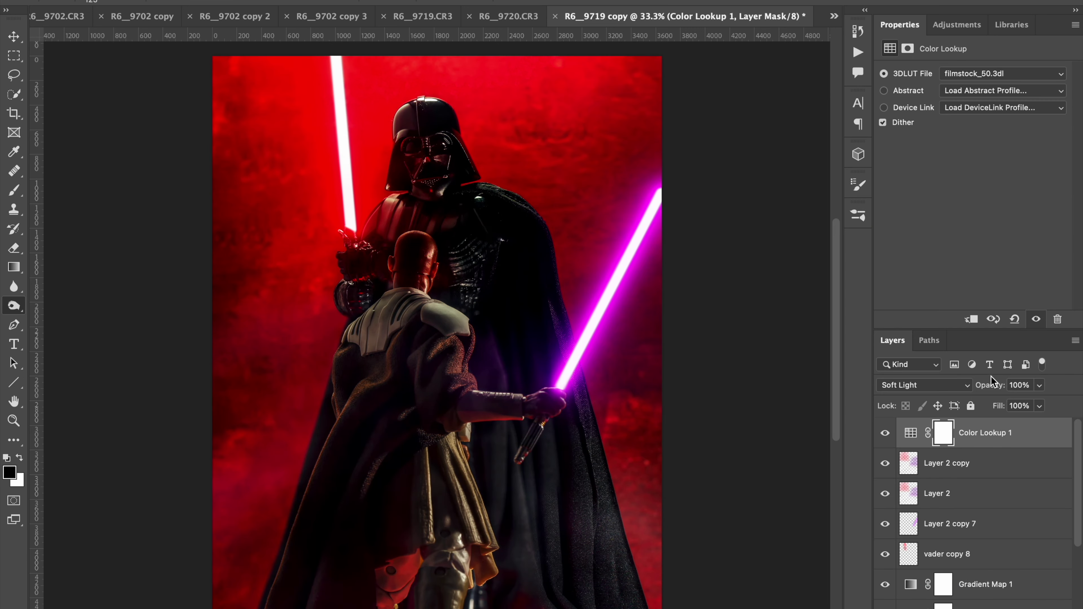
pyautogui.moveTo(993, 384); pyautogui.dragTo(940, 391)
pyautogui.click(883, 434)
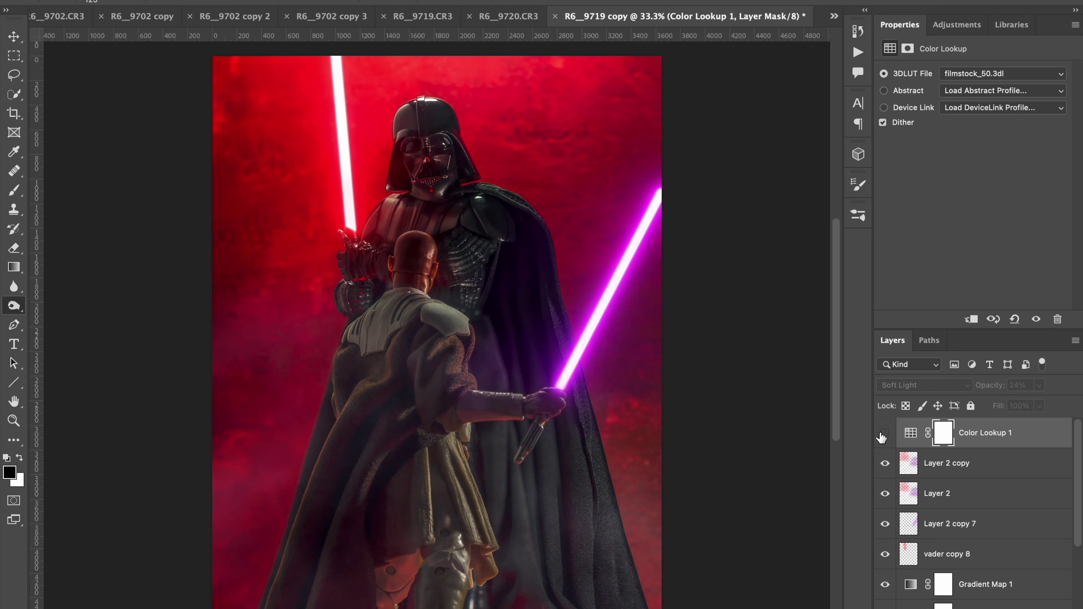
pyautogui.click(883, 433)
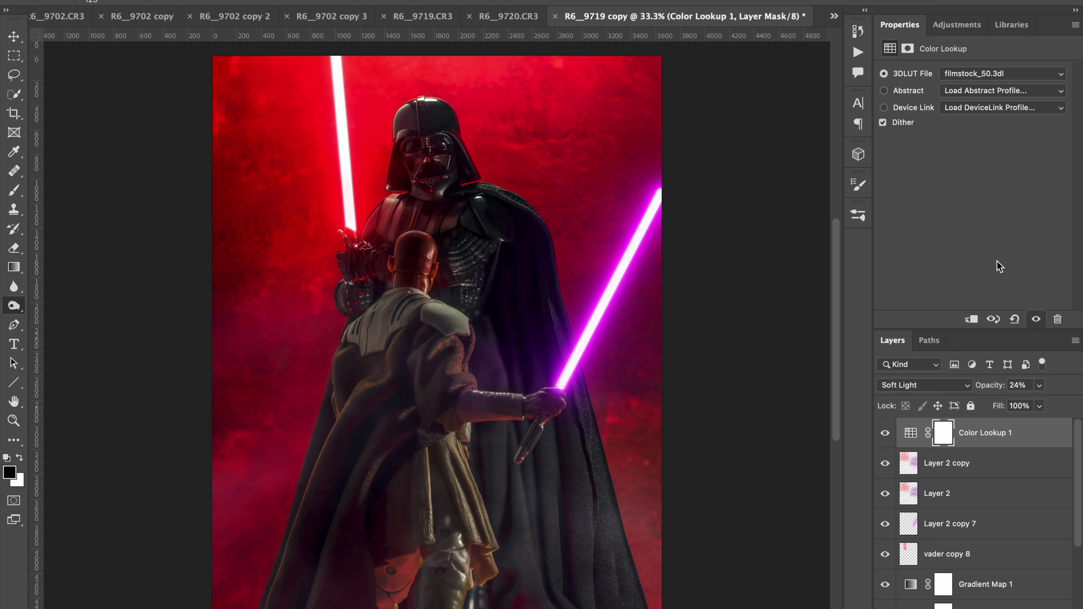
# Add a second Color Lookup adjustment layer using BASE LUT by FTF (1).cube and compare the image with and without it
pyautogui.click(952, 26)
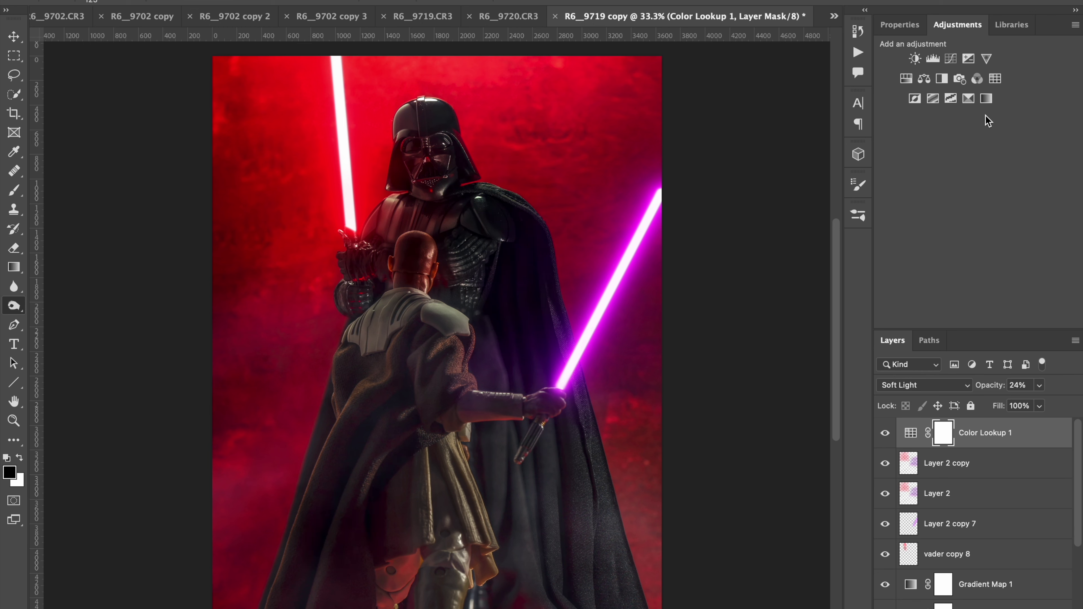
pyautogui.click(995, 78)
pyautogui.click(975, 73)
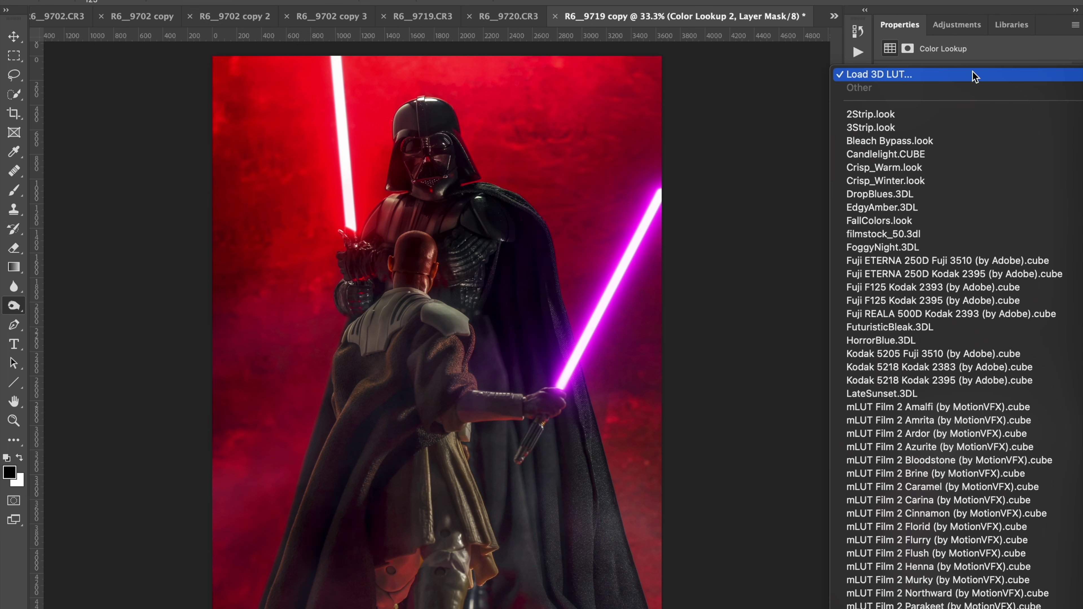
pyautogui.click(956, 74)
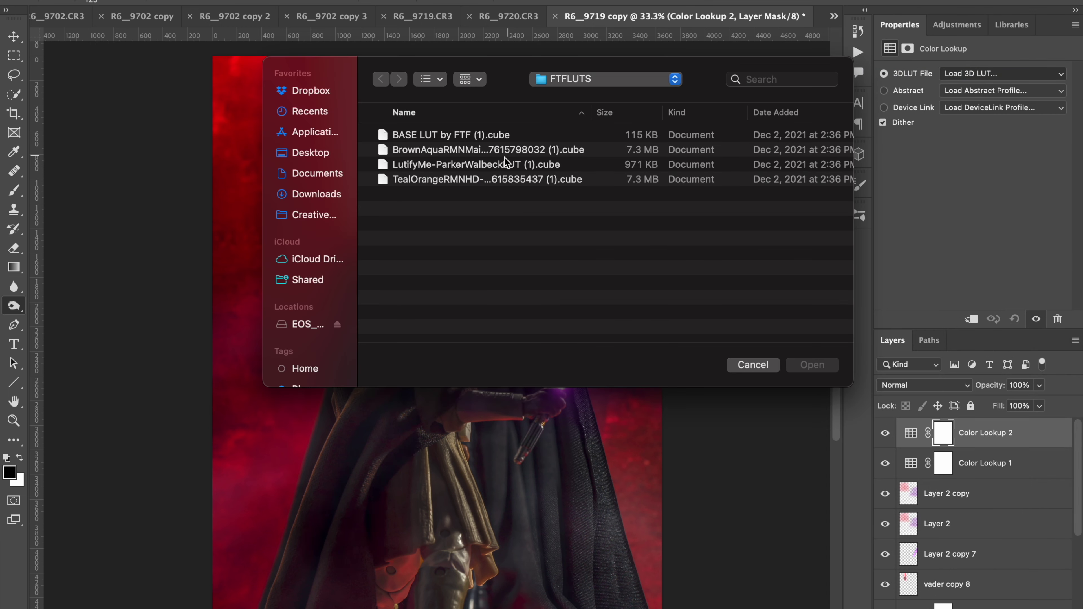
pyautogui.doubleClick(499, 136)
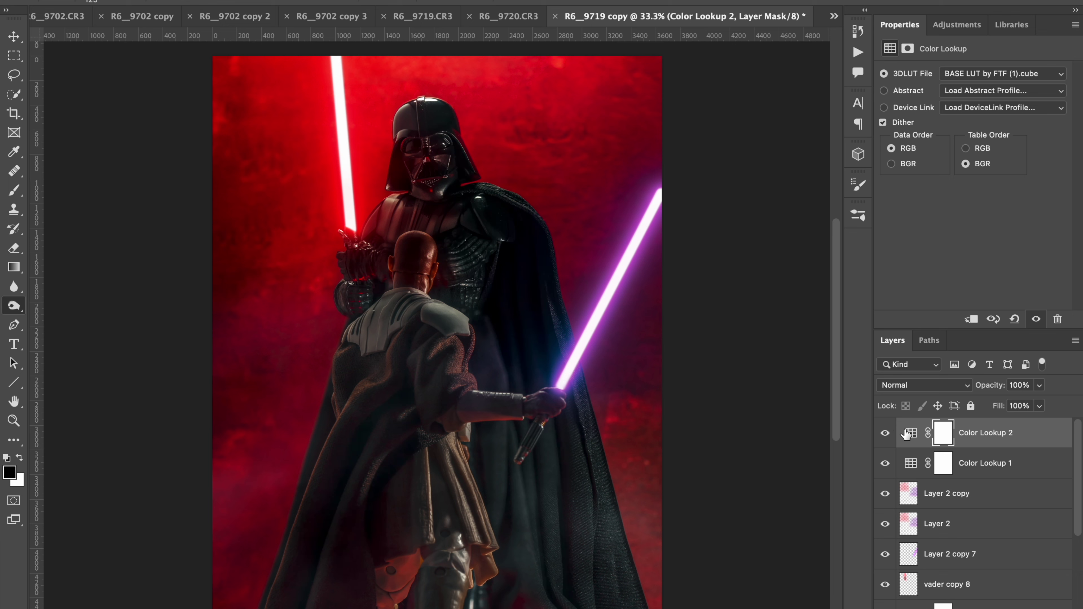
pyautogui.click(886, 433)
pyautogui.click(886, 434)
pyautogui.click(886, 434)
pyautogui.click(887, 434)
# Move the lightsaber layers Layer 2 copy 7 and vader copy 8 above Color Lookup 2, to the top of the layer stack
pyautogui.scroll(-3, 960, 572)
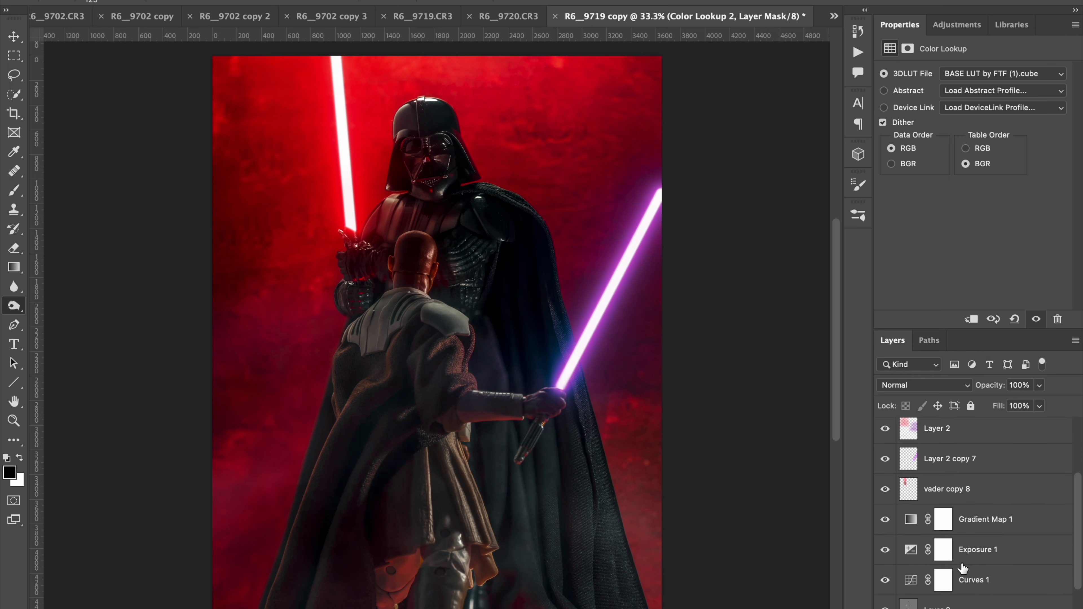
pyautogui.scroll(-2, 961, 574)
pyautogui.scroll(6, 958, 580)
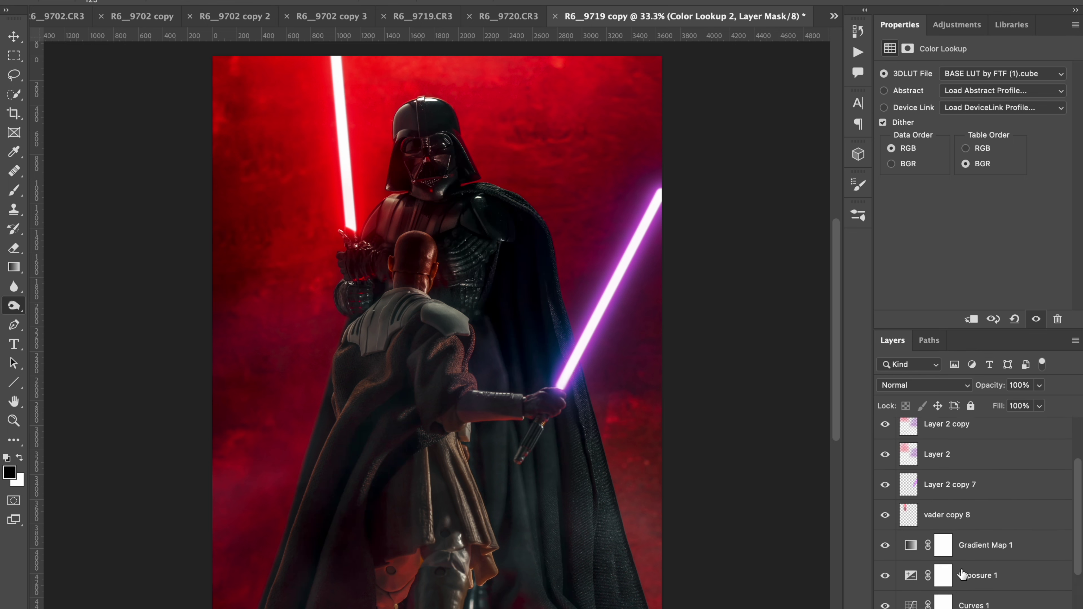
pyautogui.click(955, 582)
pyautogui.keyDown('shift'); pyautogui.click(955, 554); pyautogui.keyUp('shift')
pyautogui.moveTo(955, 555); pyautogui.dragTo(953, 429)
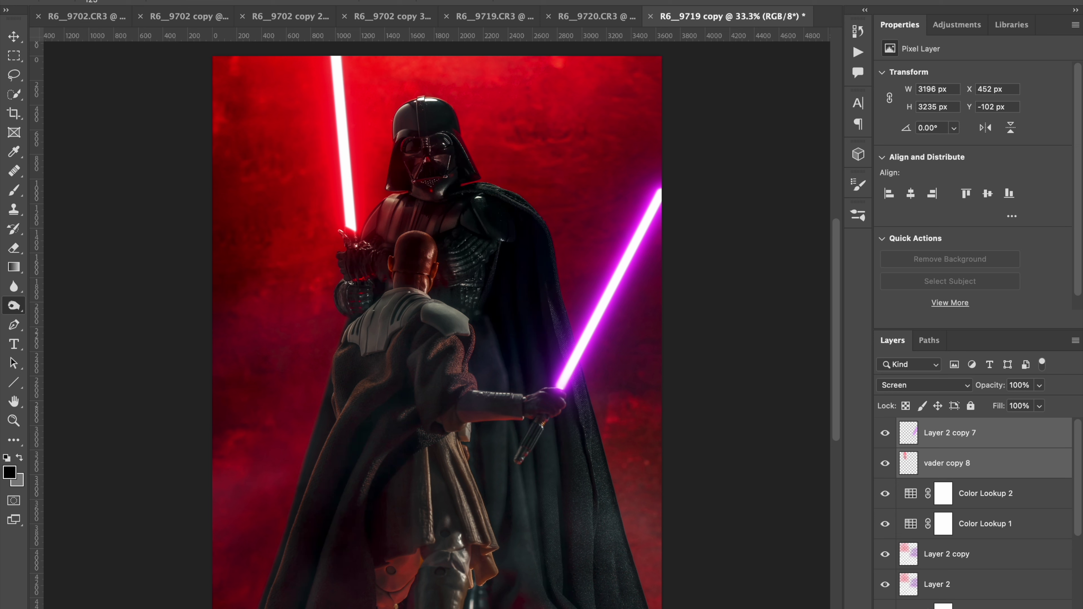
pyautogui.click(147, 0)
pyautogui.moveTo(171, 0)
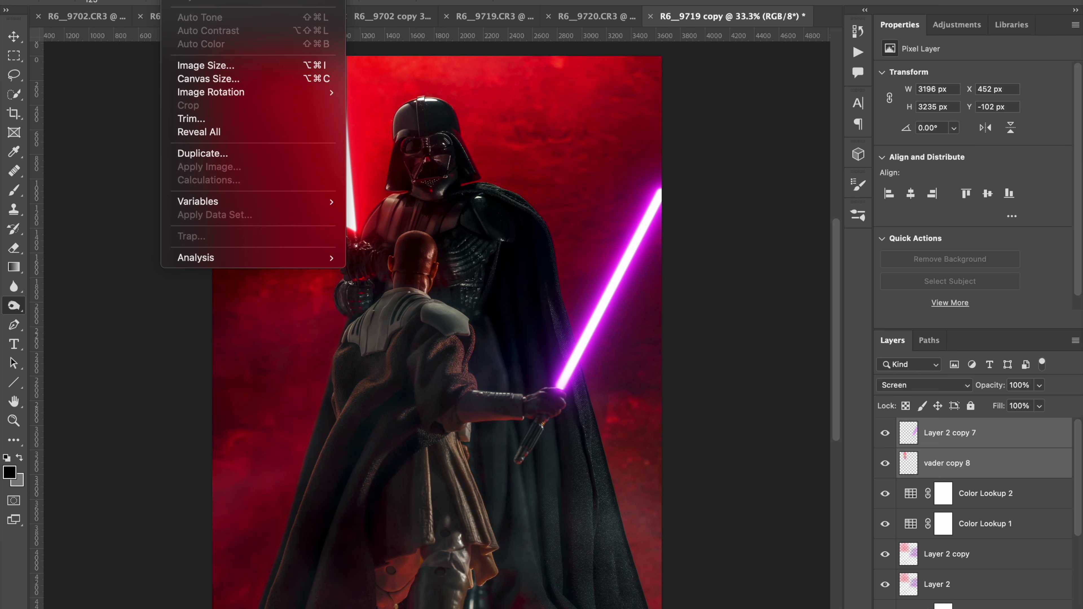
pyautogui.moveTo(107, 0)
pyautogui.moveTo(239, 0)
pyautogui.click(1016, 444)
pyautogui.click(984, 493)
# Apply an Exposure adjustment to Layer 2 copy 7 with exposure +2.17, offset +0.2073 and gamma 0.69, and compare the purple blade before and after
pyautogui.click(968, 437)
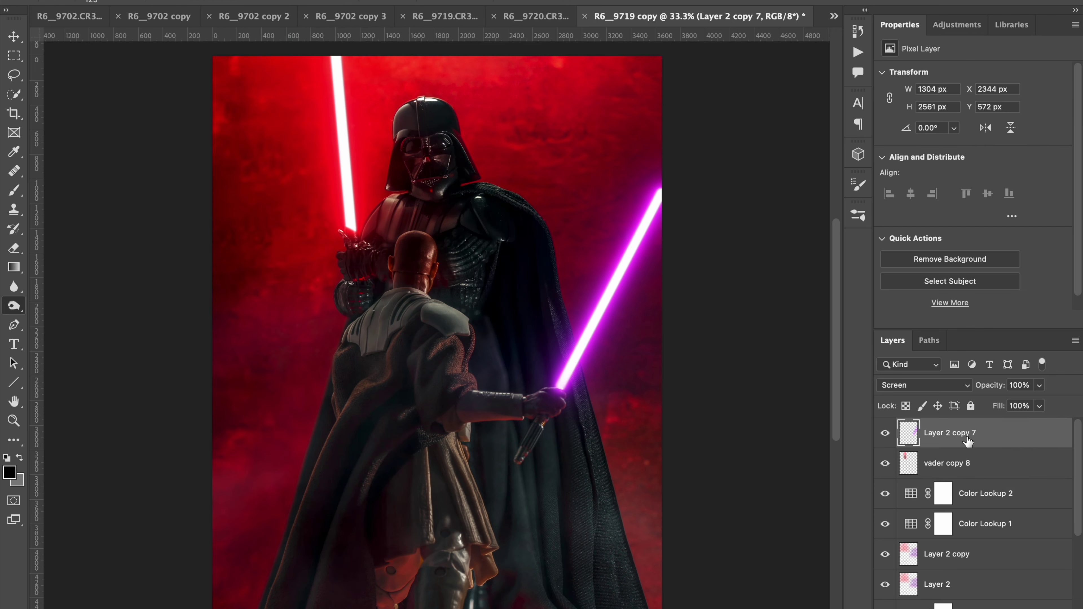
pyautogui.click(187, 0)
pyautogui.moveTo(199, 5)
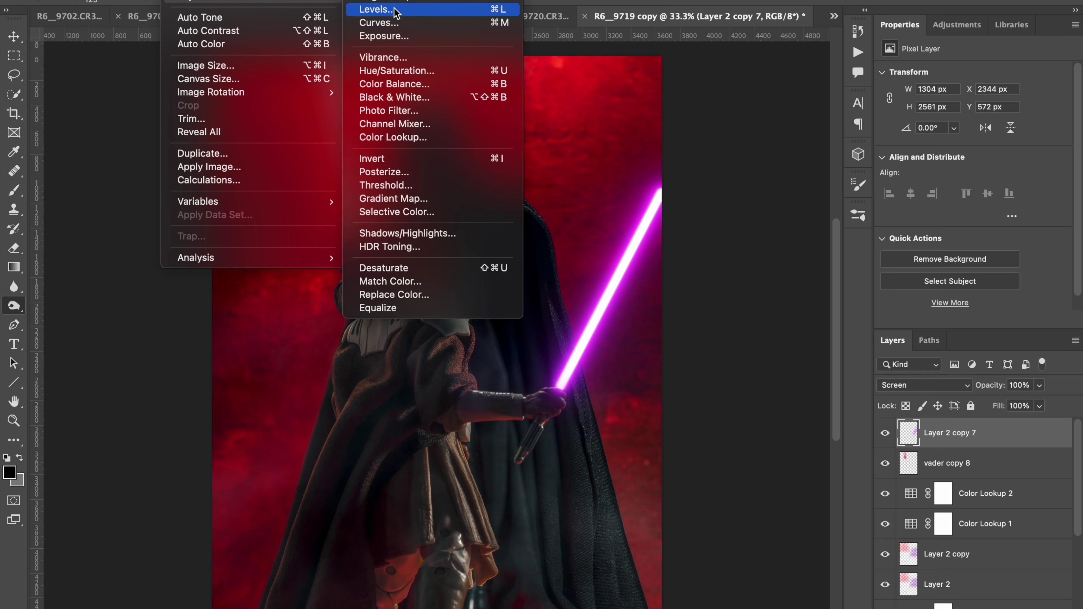
pyautogui.click(384, 36)
pyautogui.moveTo(699, 181); pyautogui.dragTo(731, 183)
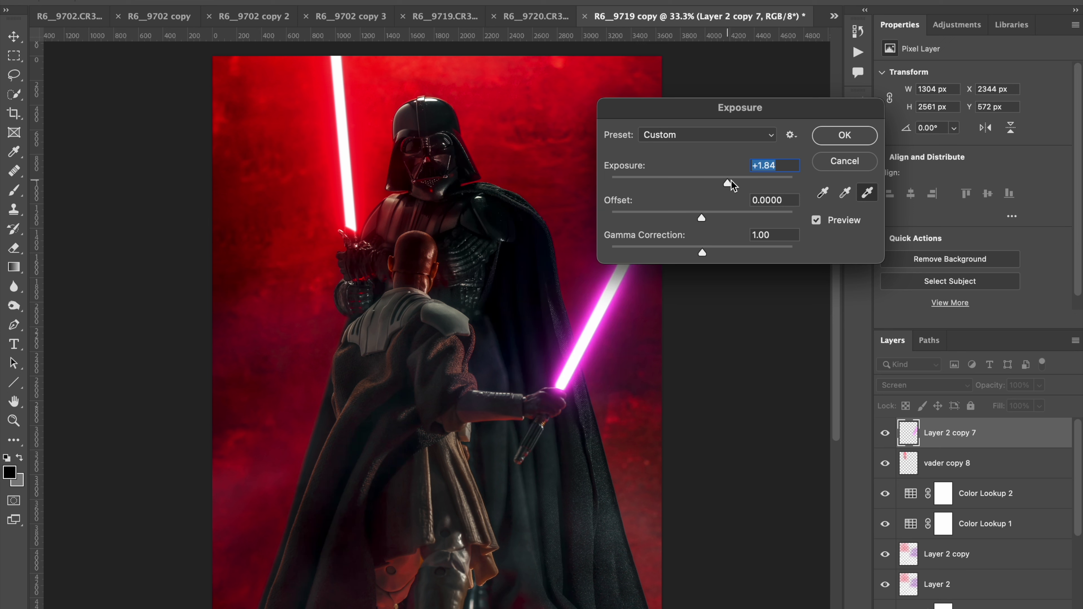
pyautogui.moveTo(702, 216); pyautogui.dragTo(740, 221)
pyautogui.moveTo(701, 252); pyautogui.dragTo(725, 251)
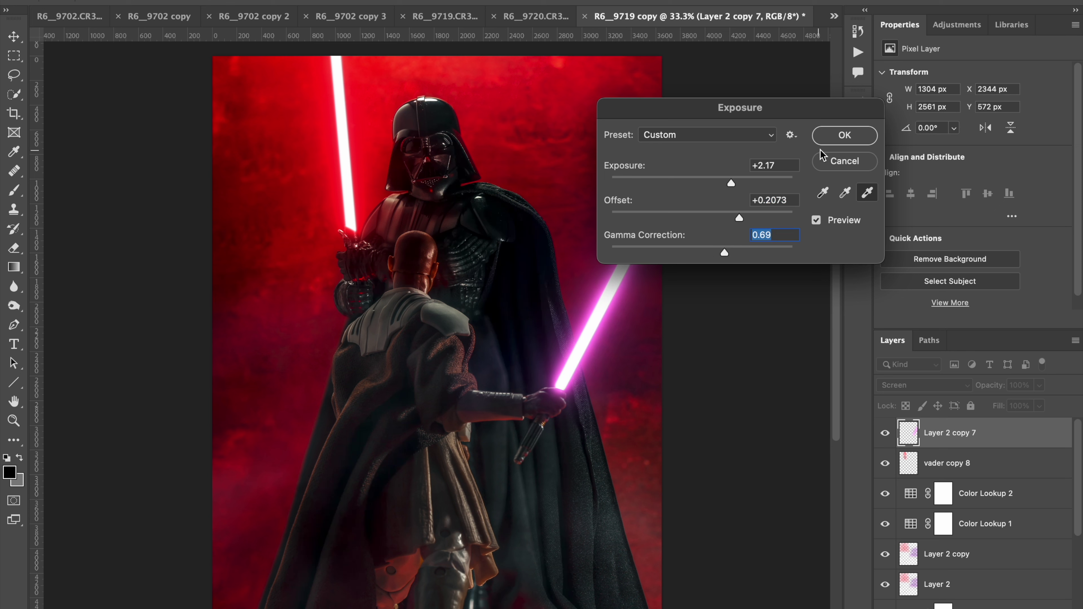
pyautogui.click(829, 137)
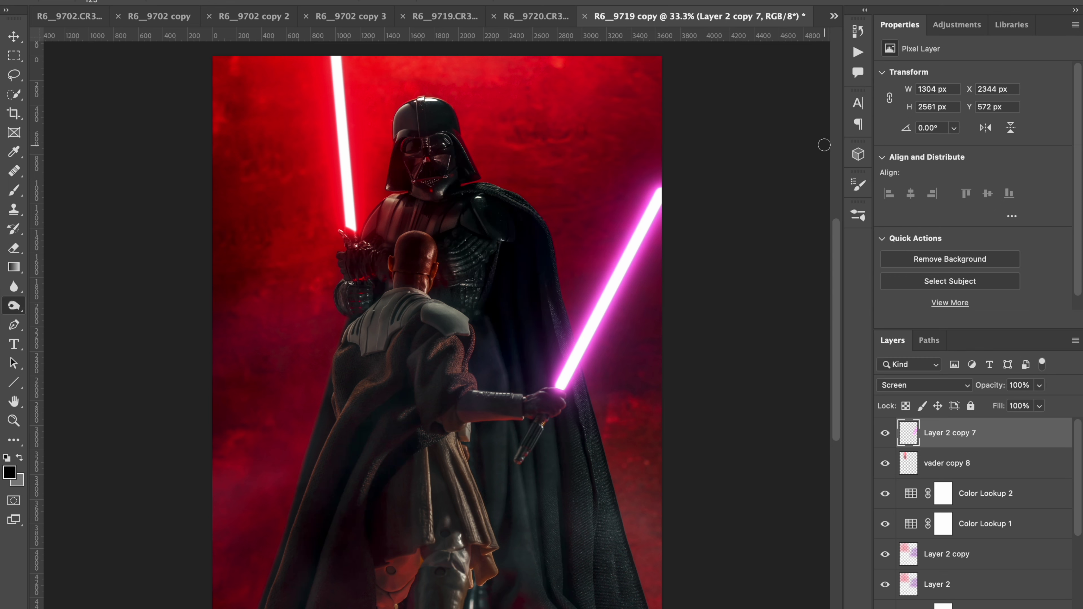
pyautogui.click(885, 435)
pyautogui.click(885, 434)
pyautogui.click(885, 434)
pyautogui.click(885, 434)
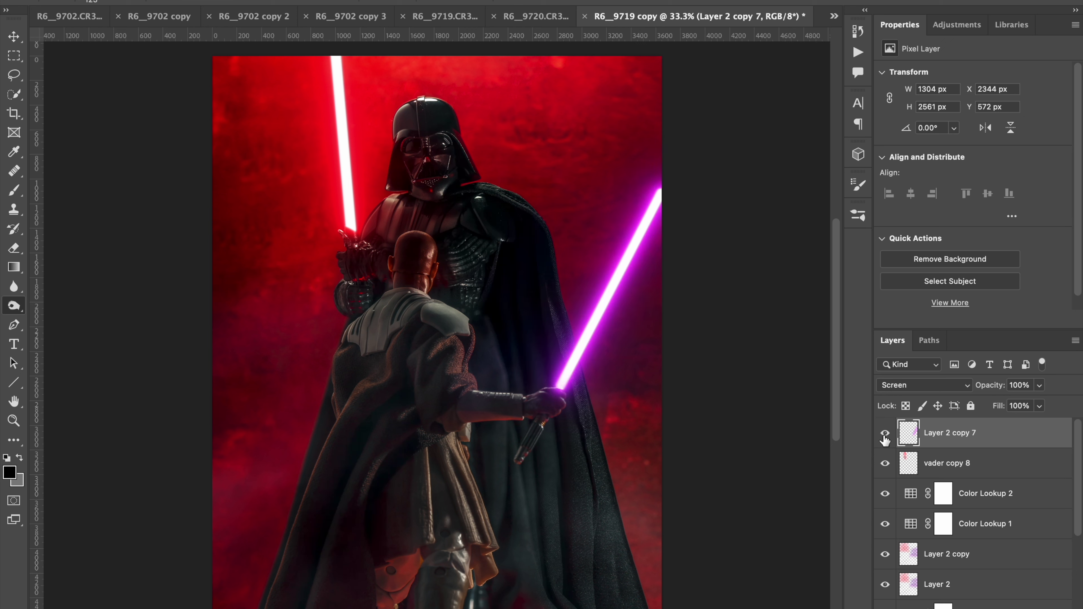
pyautogui.click(885, 434)
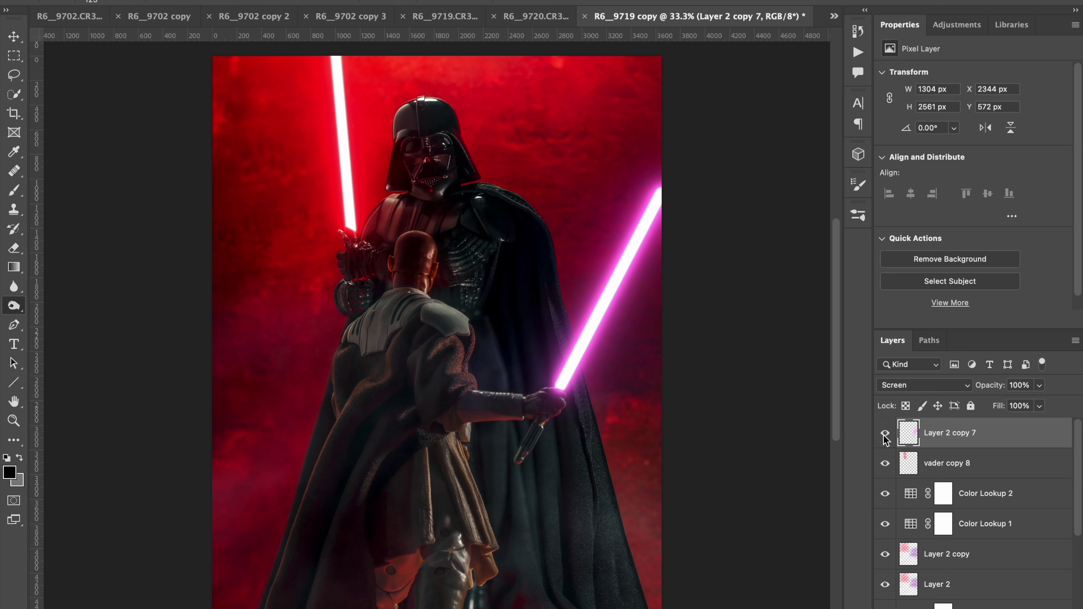
# Apply an Exposure adjustment to vader copy 8 with exposure +1.3, offset +0.1098 and gamma correction 0.92, checking the preview
pyautogui.click(932, 469)
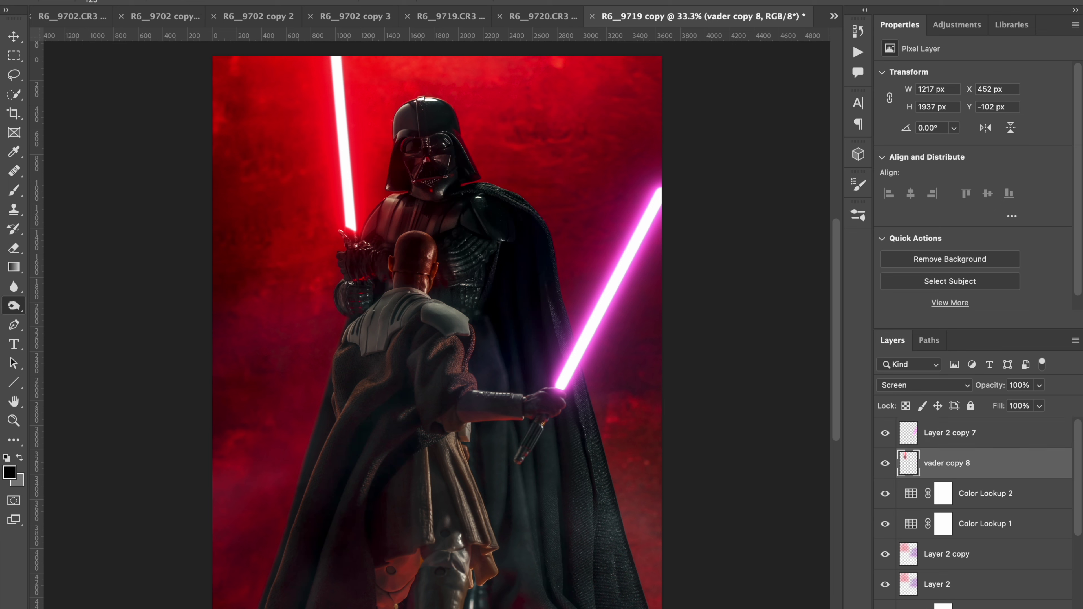
pyautogui.click(201, 3)
pyautogui.moveTo(207, 3)
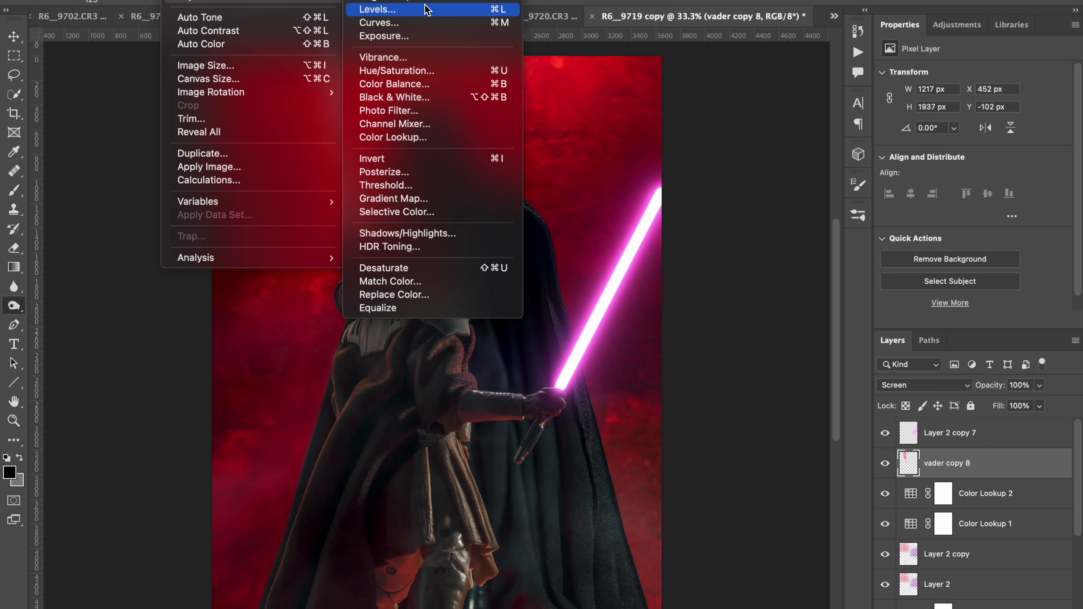
pyautogui.click(409, 26)
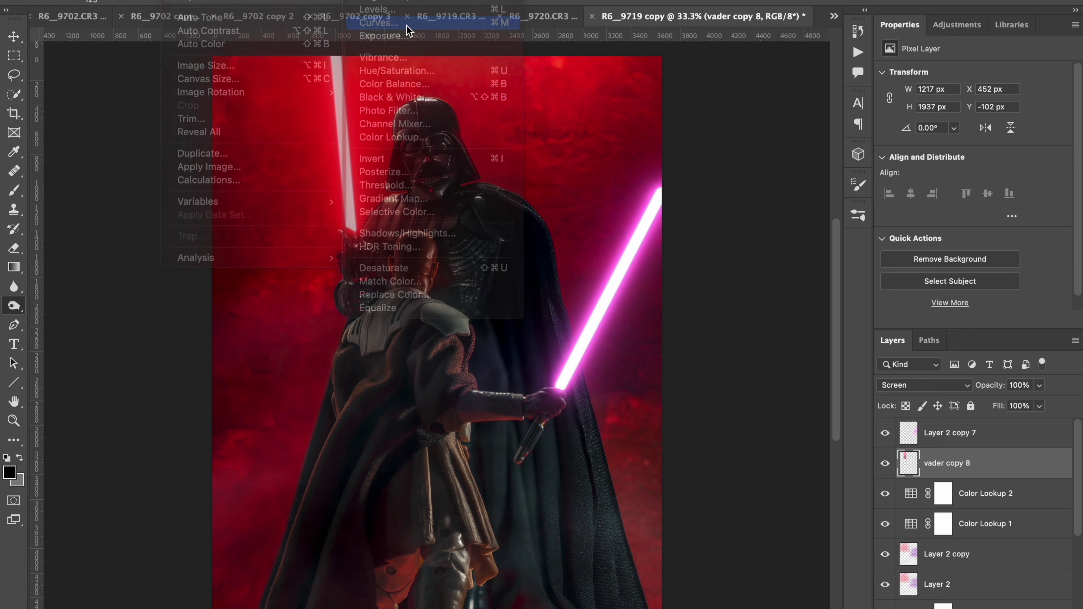
pyautogui.click(1018, 84)
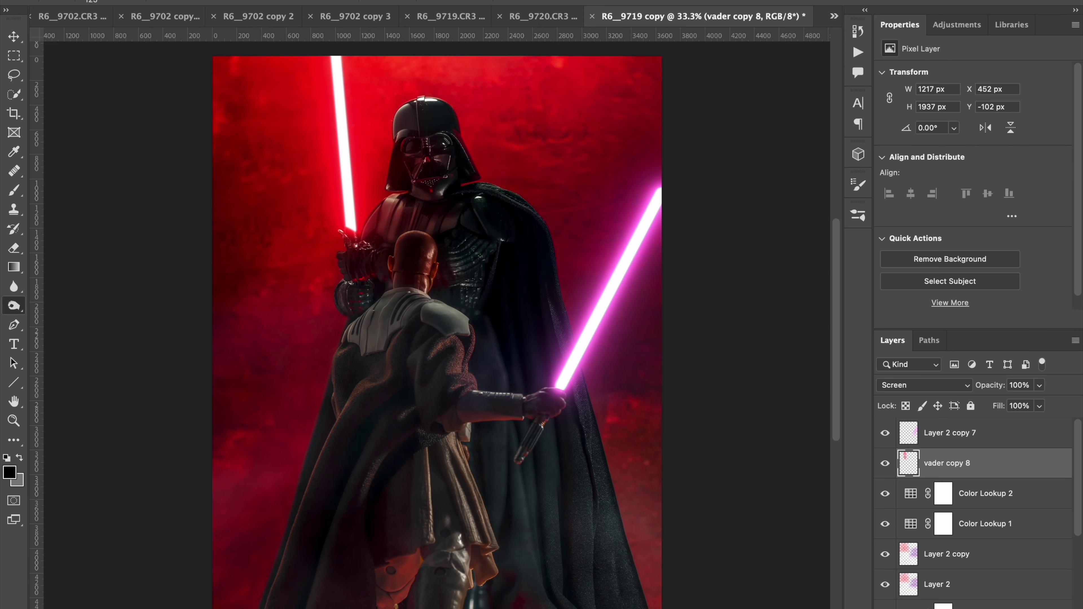
pyautogui.click(200, 4)
pyautogui.moveTo(201, 3)
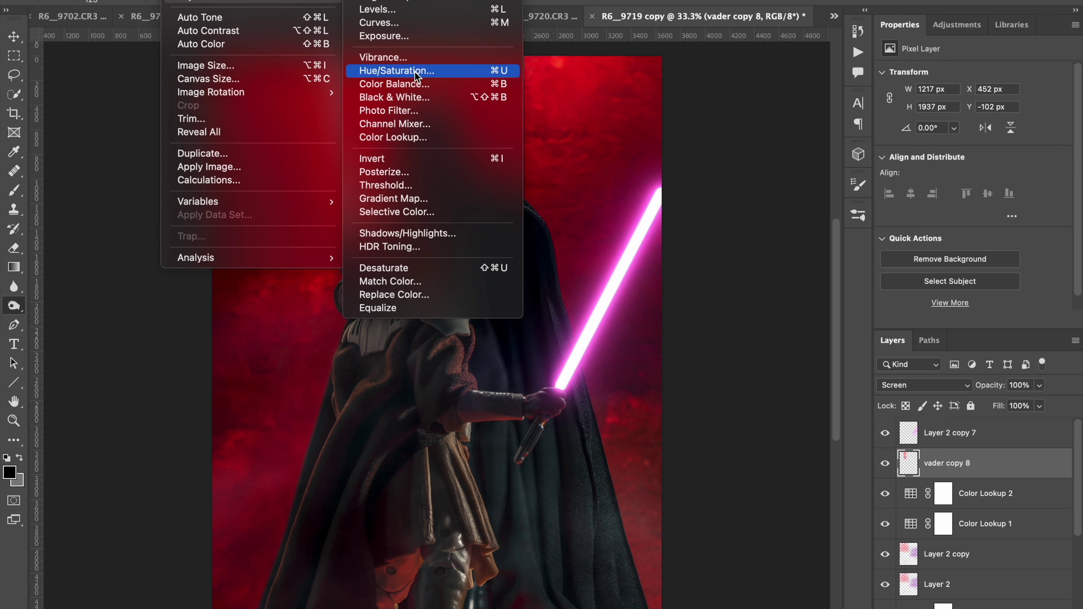
pyautogui.click(409, 37)
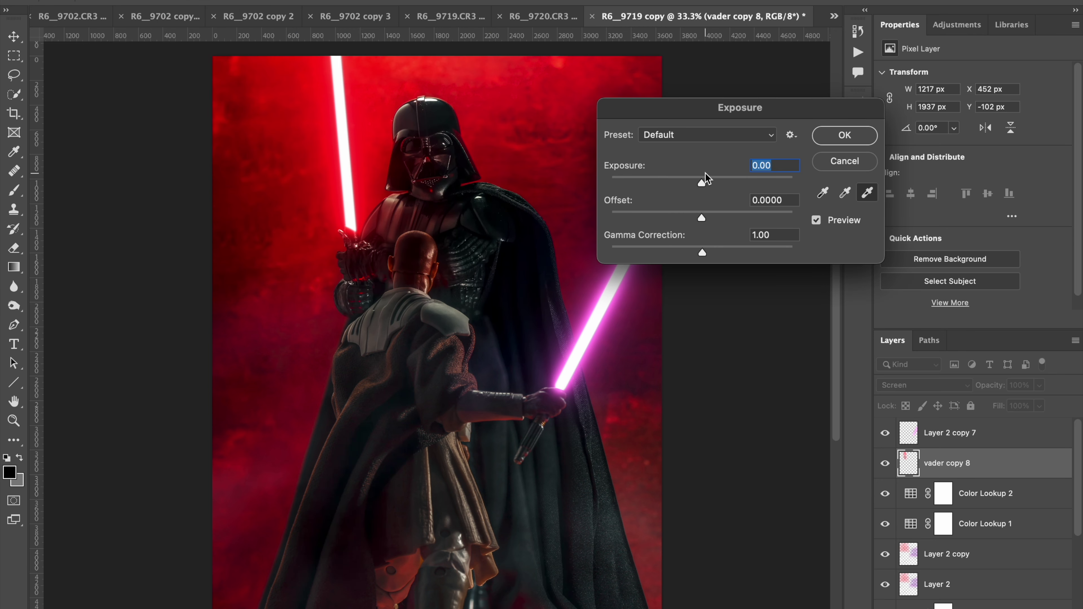
pyautogui.moveTo(704, 184); pyautogui.dragTo(714, 246)
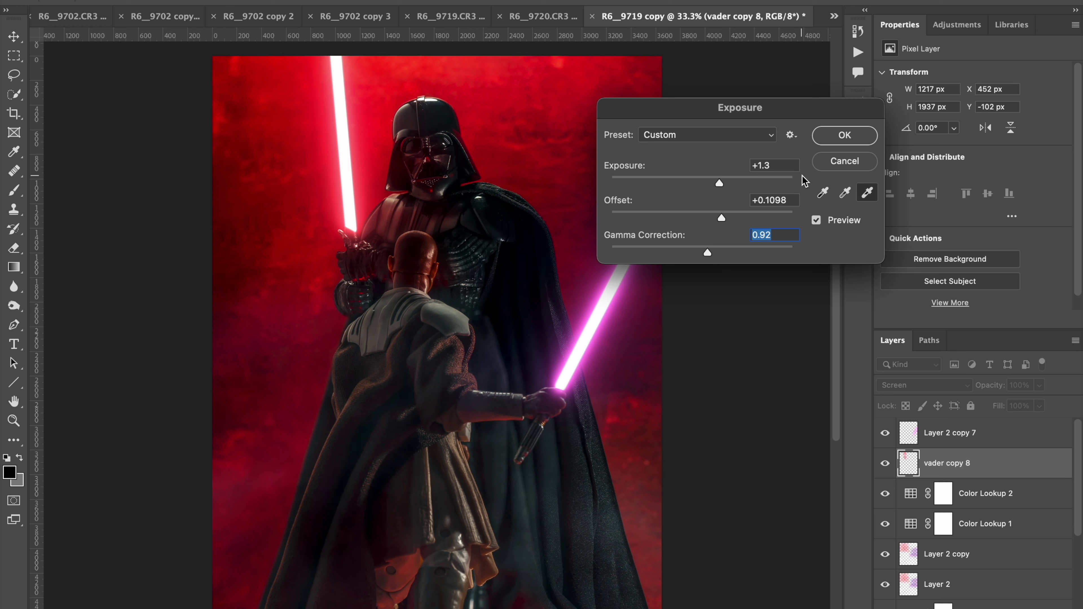
pyautogui.click(818, 220)
pyautogui.click(817, 220)
pyautogui.click(837, 130)
# Render a Lens Flare on the purple lightsaber in Layer 2 copy 7
pyautogui.hotkey('ctrl', '-')
pyautogui.hotkey('ctrl', '-')
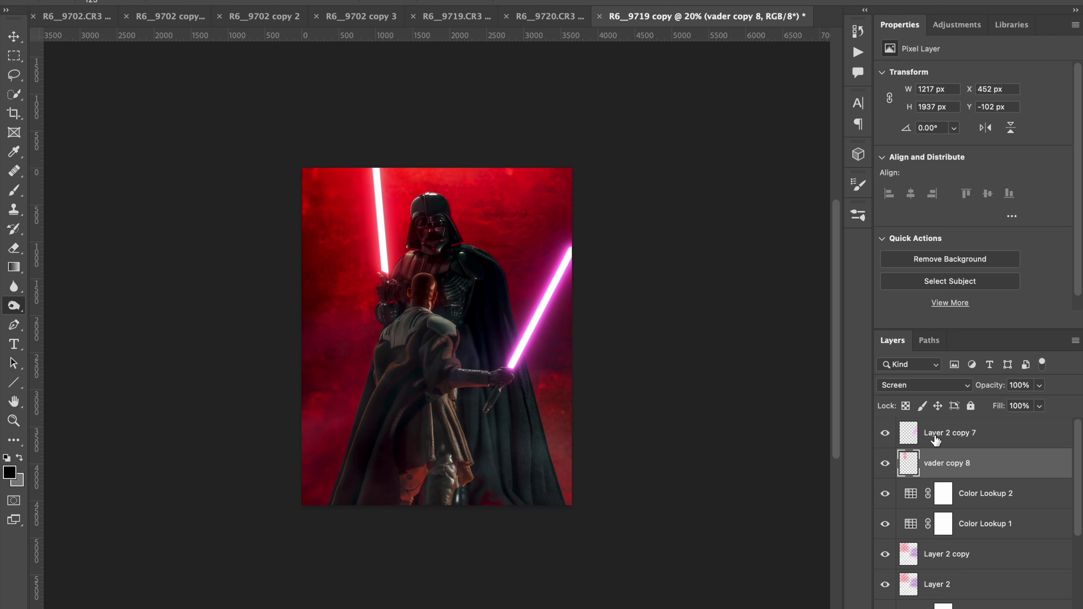
pyautogui.click(951, 433)
pyautogui.click(341, 1)
pyautogui.moveTo(426, 212)
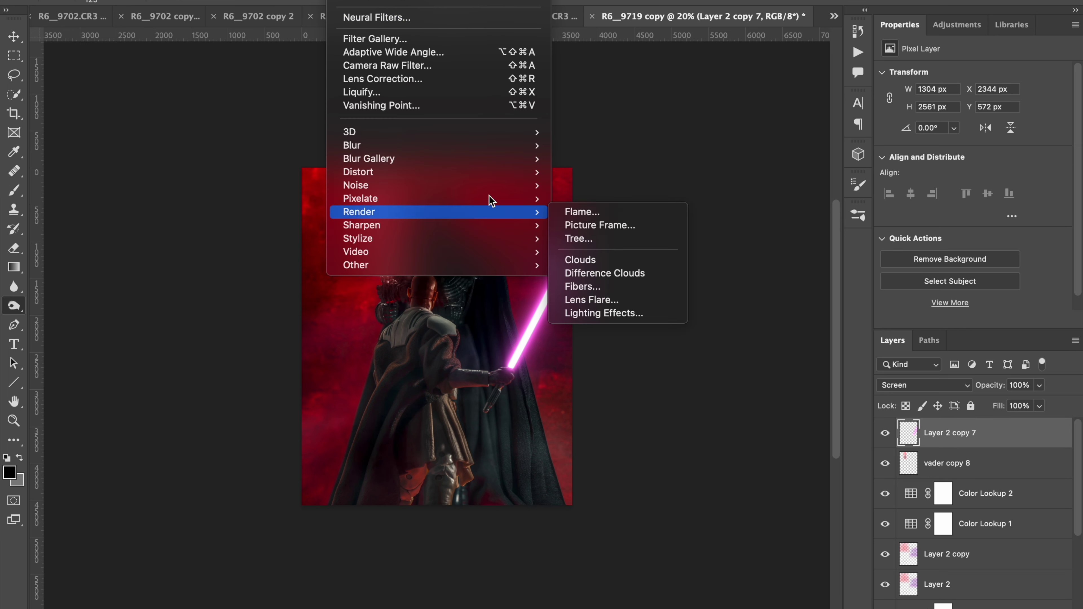
pyautogui.click(591, 300)
pyautogui.click(652, 222)
pyautogui.click(834, 112)
# Render a 105mm Prime Lens Flare at 104% brightness on vader copy 8, at the lower end of the red blade
pyautogui.click(926, 463)
pyautogui.click(179, 1)
pyautogui.moveTo(201, 2)
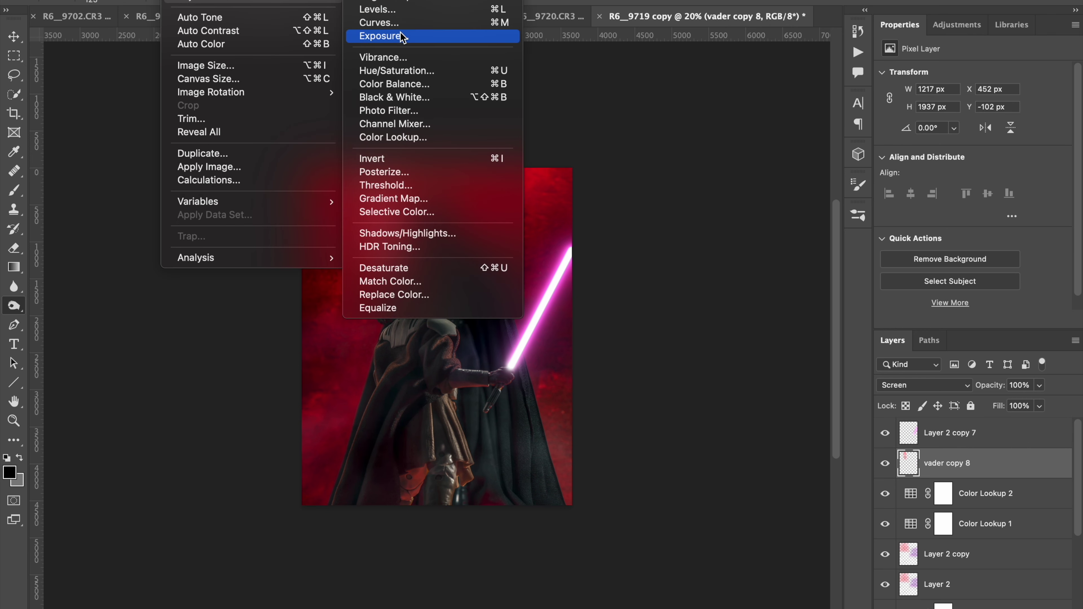
pyautogui.moveTo(343, 2)
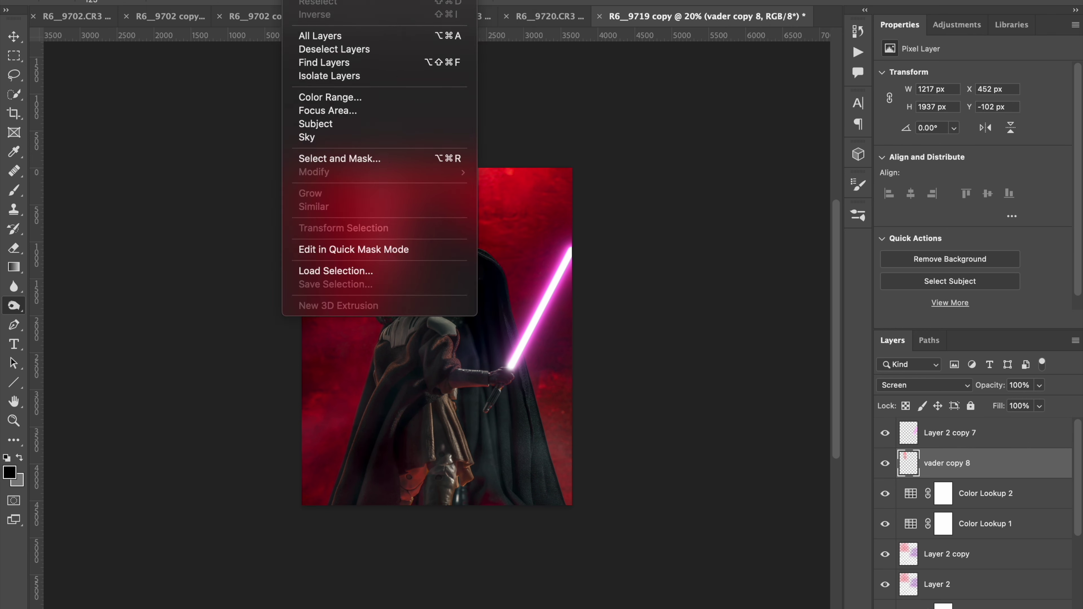
pyautogui.moveTo(490, 212)
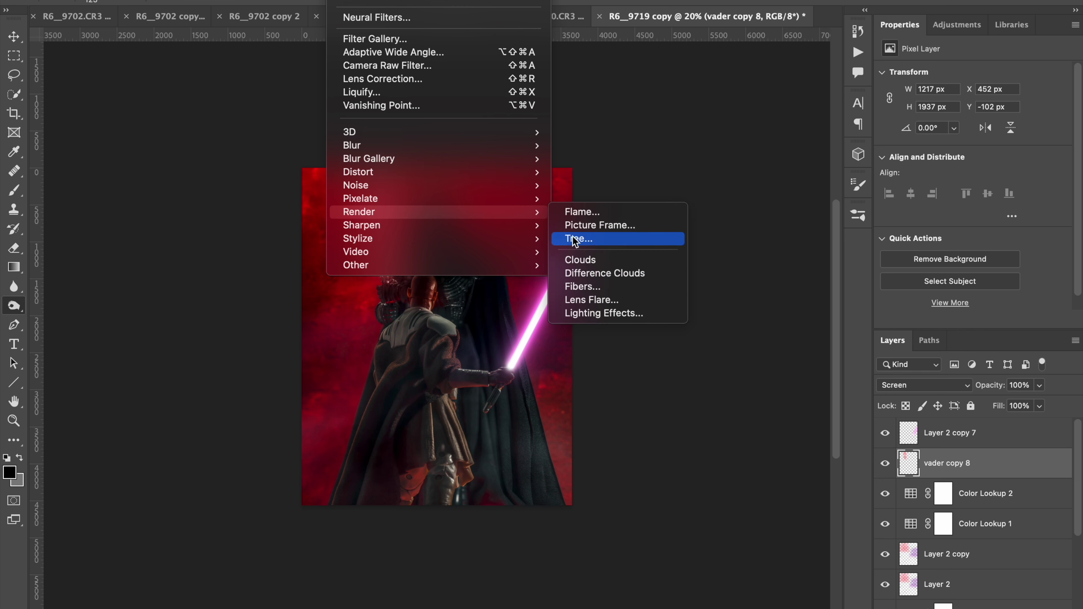
pyautogui.click(591, 298)
pyautogui.click(632, 224)
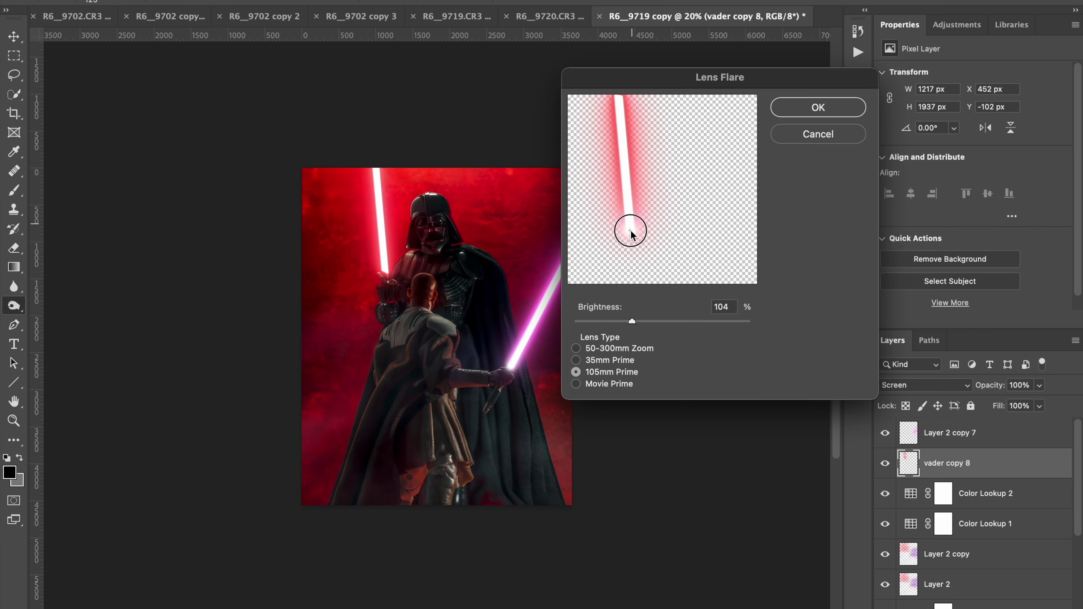
pyautogui.click(818, 107)
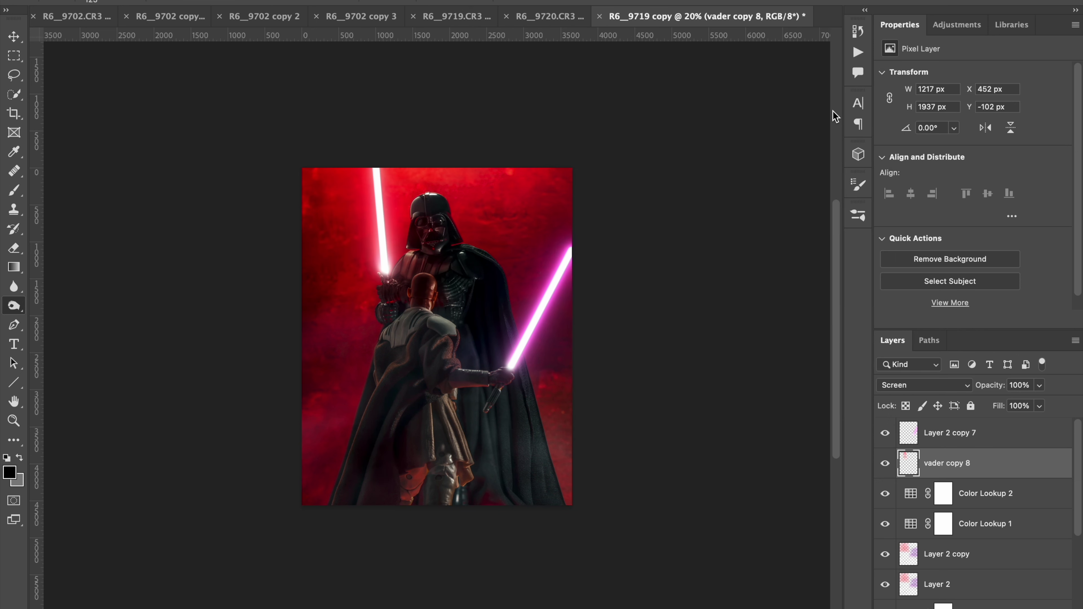
# Add a new empty layer directly above Gradient Map 1 and activate the Brush tool
pyautogui.click(963, 433)
pyautogui.scroll(-2, 919, 532)
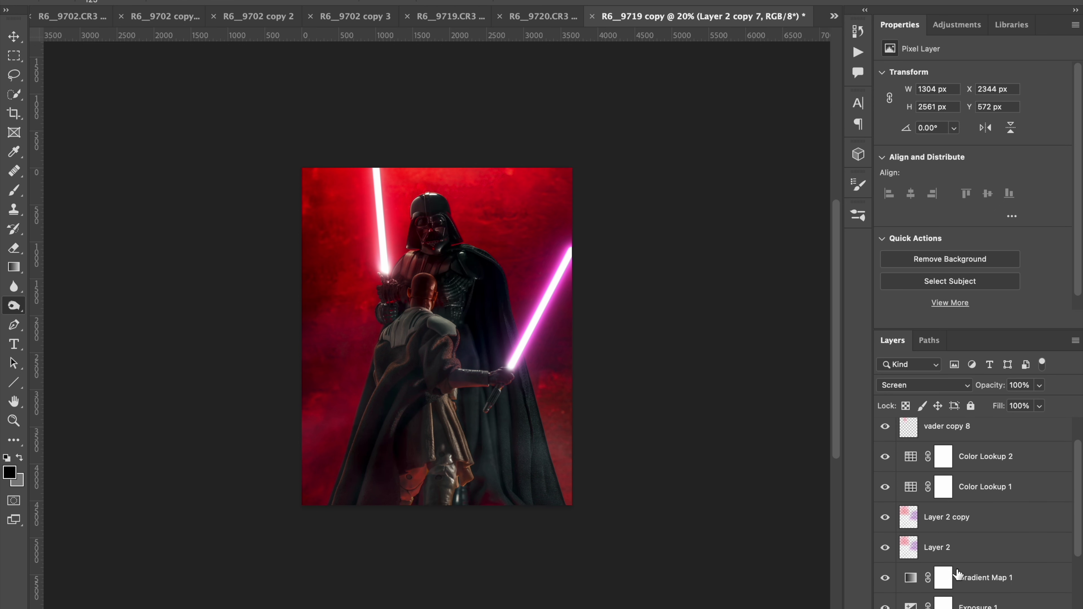
pyautogui.click(959, 576)
pyautogui.hotkey('ctrl', 'shift', 'alt', 'n')
pyautogui.press('b')
pyautogui.click(857, 216)
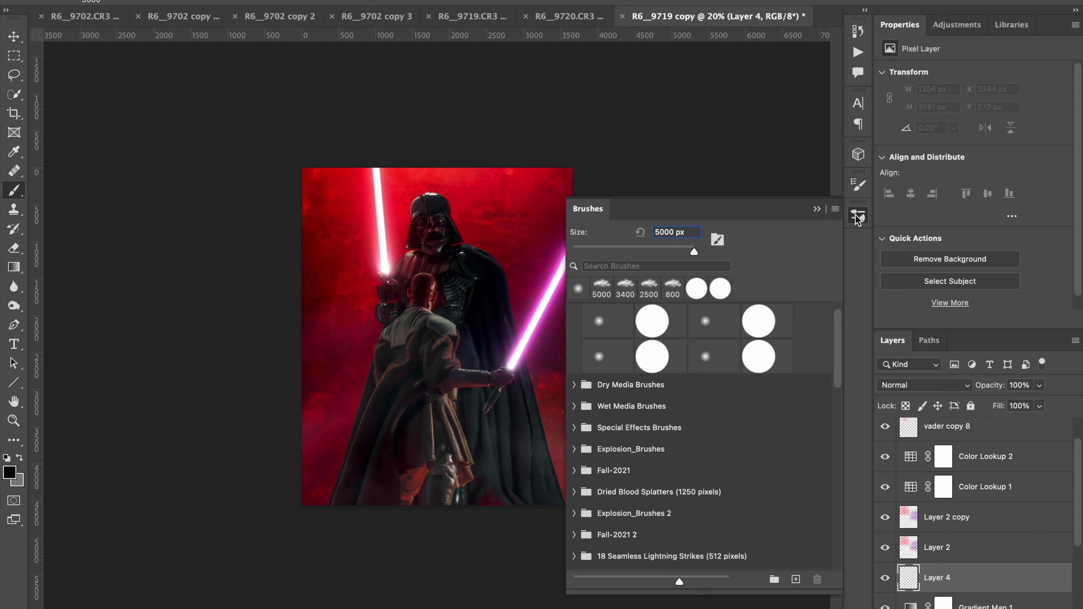
pyautogui.click(817, 209)
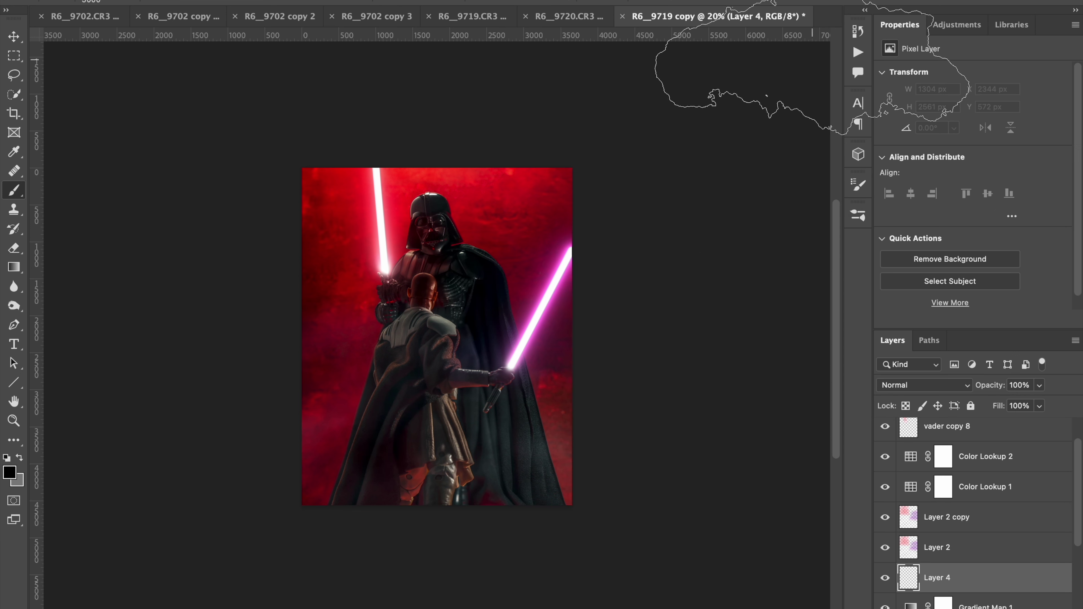
# Choose the 4613 lens flare brush from the ATMOS 4 by care4art set and size it to 3091 px
pyautogui.click(858, 216)
pyautogui.scroll(-5, 738, 384)
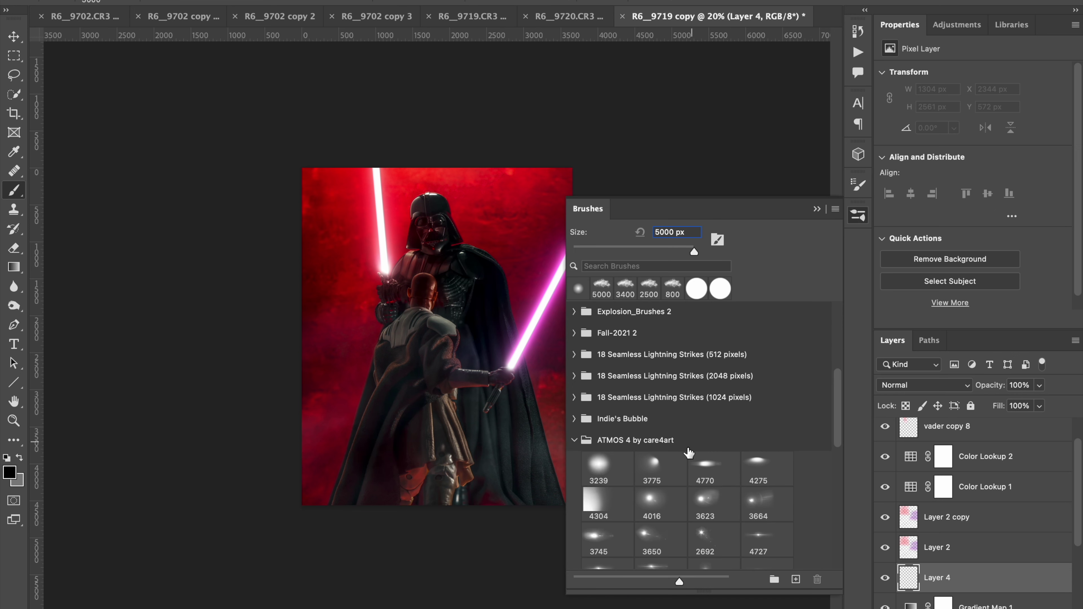
pyautogui.scroll(-3, 636, 495)
pyautogui.click(705, 430)
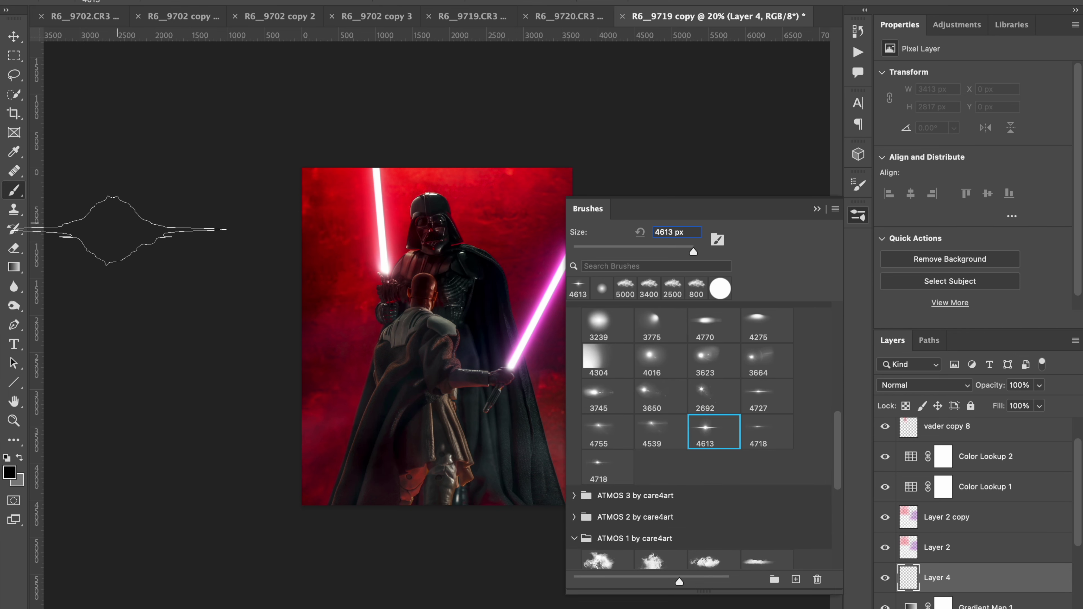
pyautogui.press('[')
pyautogui.press('[')
pyautogui.press('[')
pyautogui.moveTo(651, 249)
pyautogui.mouseDown()
pyautogui.moveTo(606, 255)
pyautogui.moveTo(664, 252)
pyautogui.mouseUp()
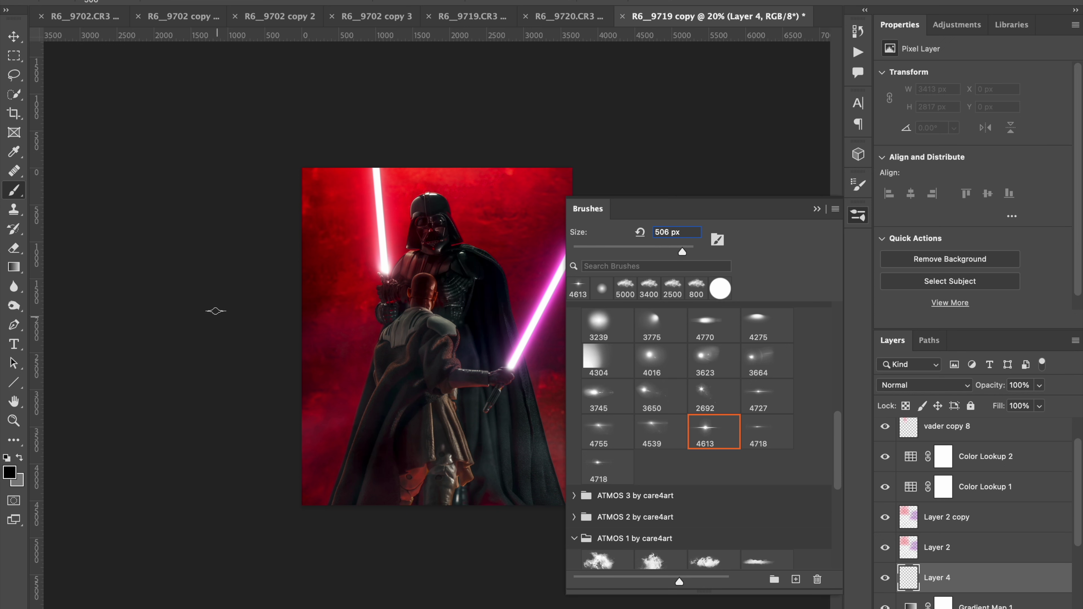
pyautogui.moveTo(687, 247); pyautogui.dragTo(689, 250)
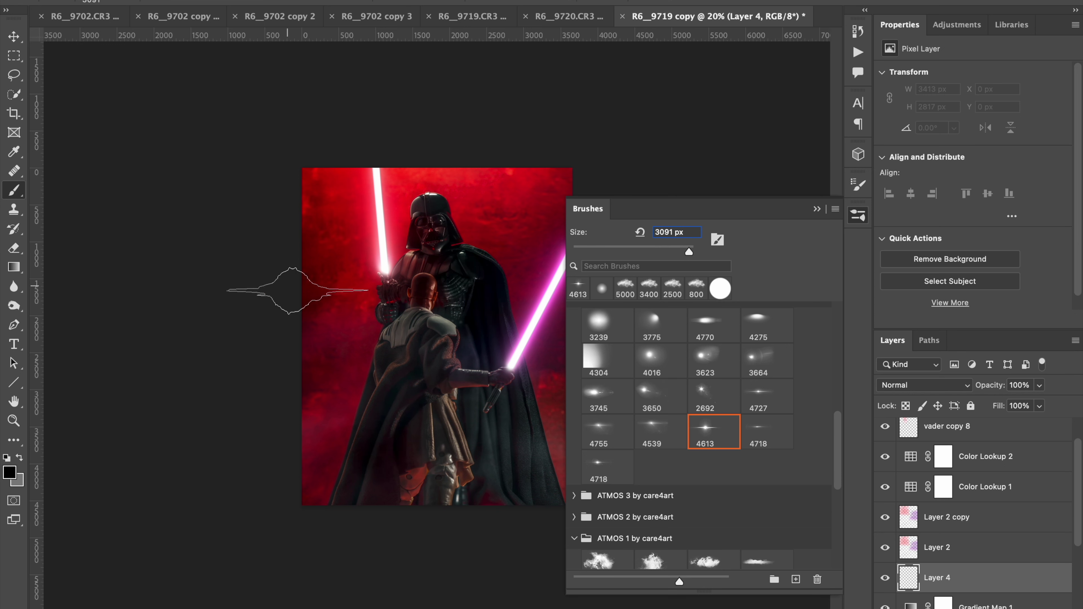
# Switch the foreground color to white and stamp the lens flare on Layer 4 at the red blade's lower end
pyautogui.click(390, 277)
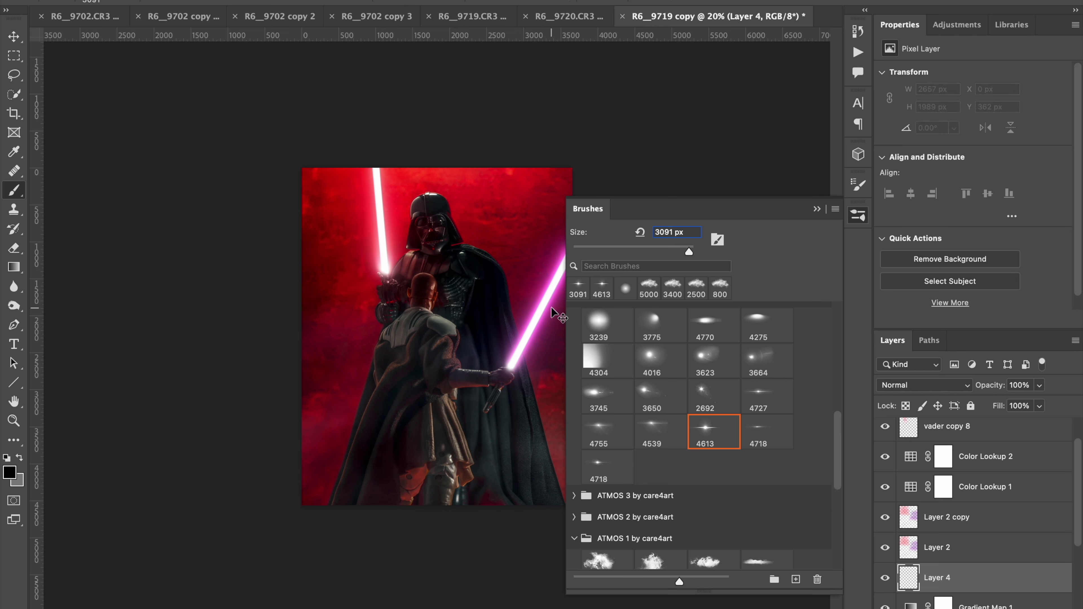
pyautogui.press('x')
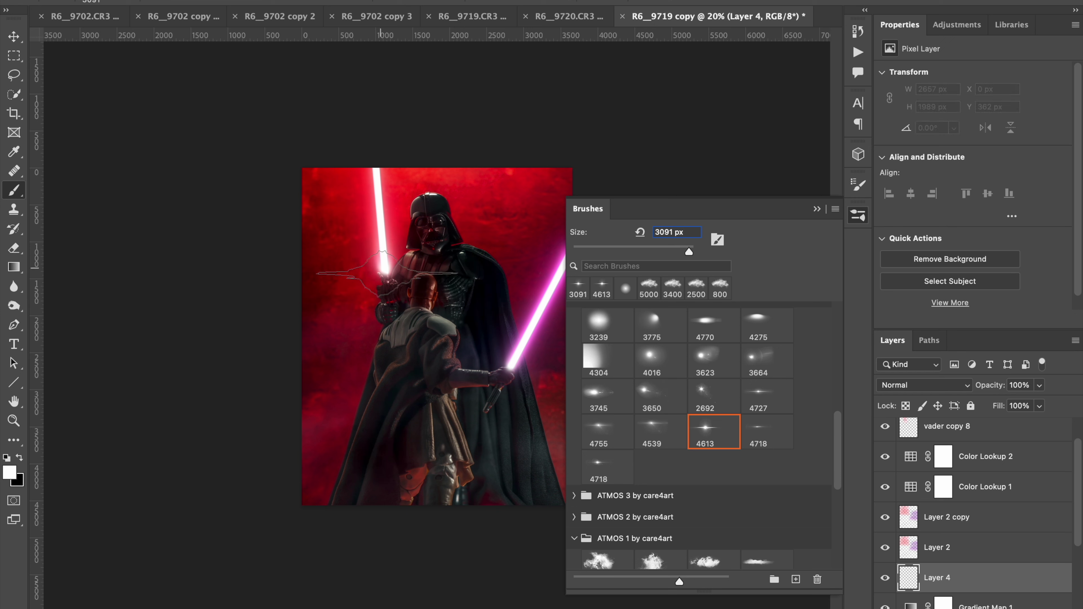
pyautogui.click(386, 273)
pyautogui.click(386, 272)
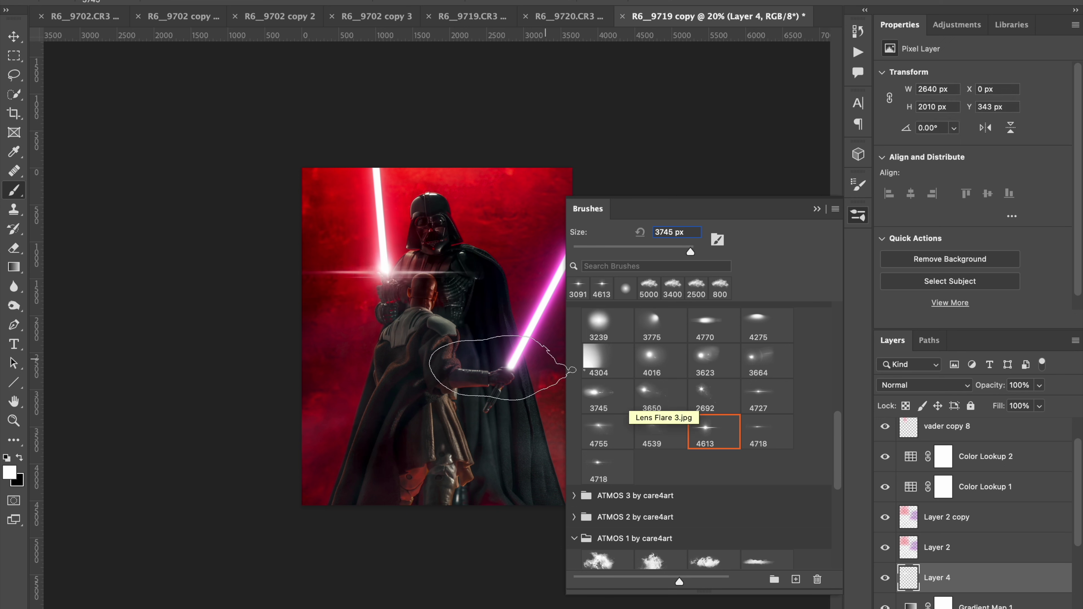
# Stamp the 3091 px lens flare on Layer 4 at the purple blade's hilt end
pyautogui.click(510, 365)
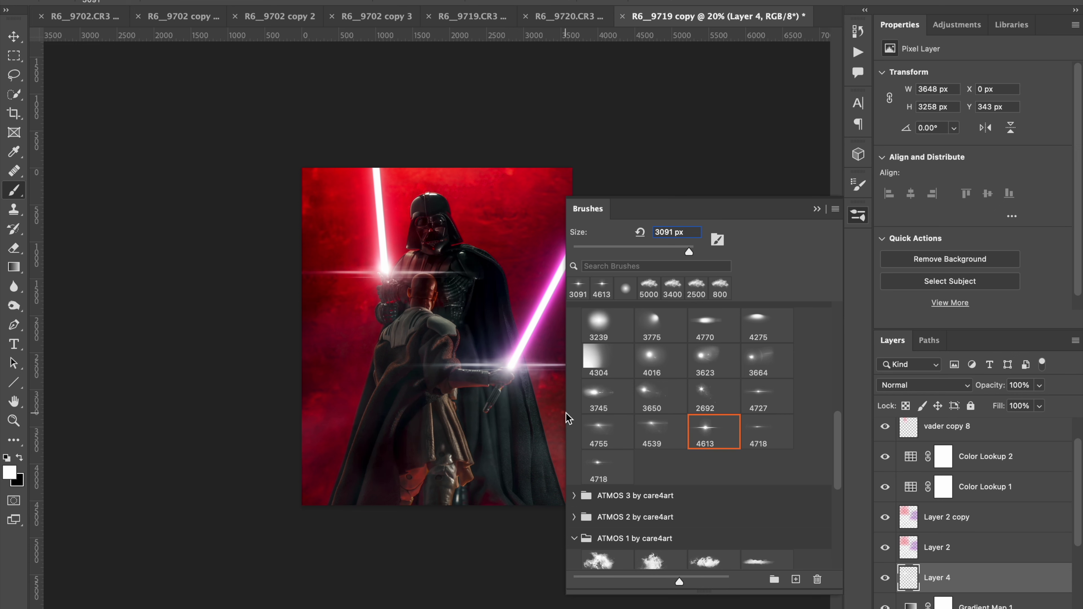
pyautogui.scroll(-3, 520, 422)
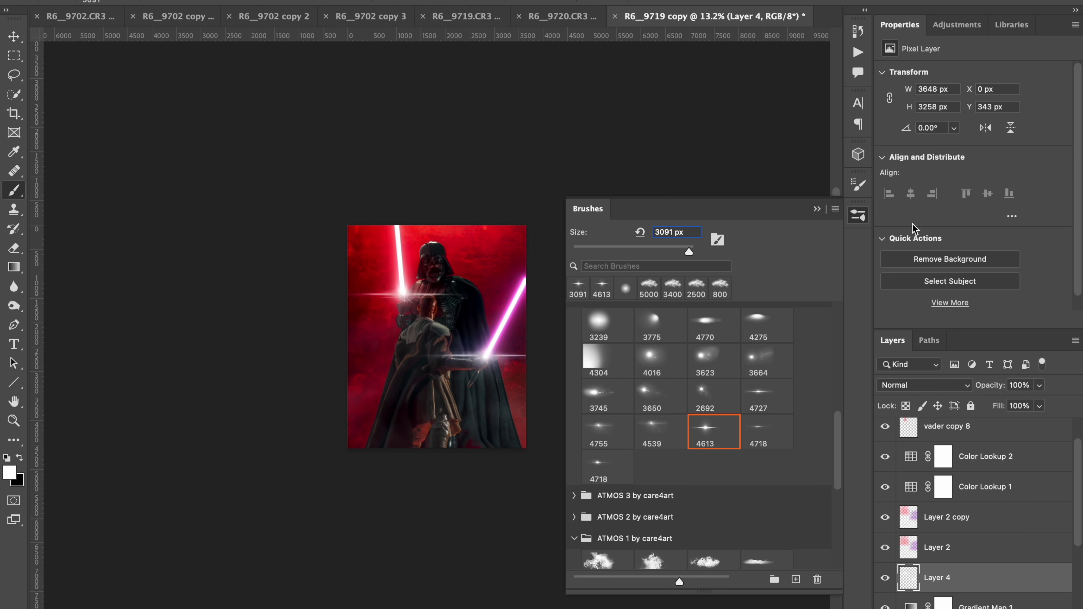
pyautogui.click(817, 209)
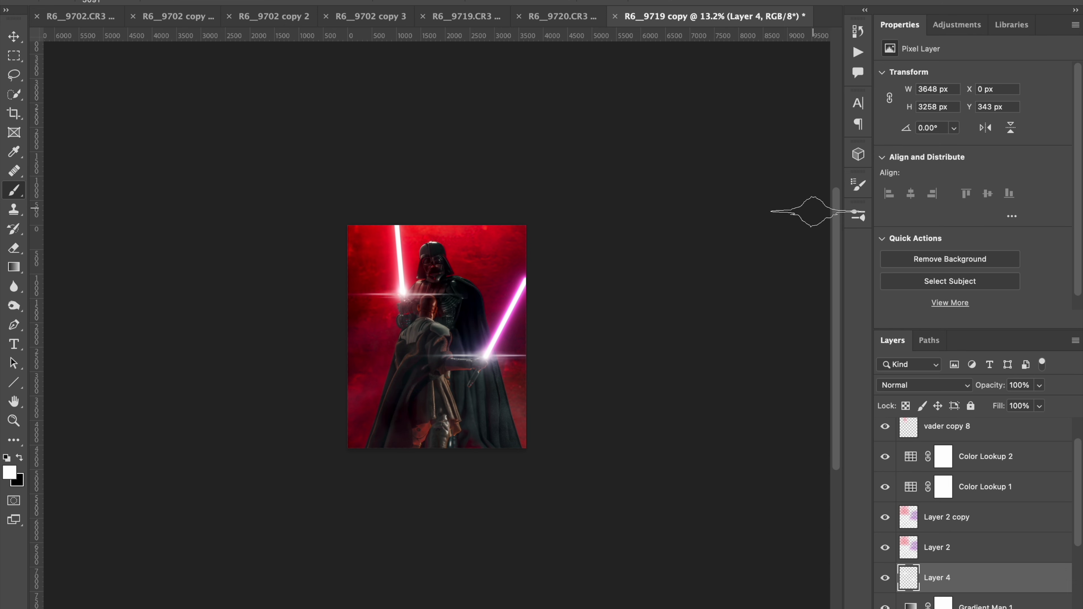
# Try a blur filter on Layer 4's flares and undo back to the single flare on the red blade
pyautogui.click(341, 0)
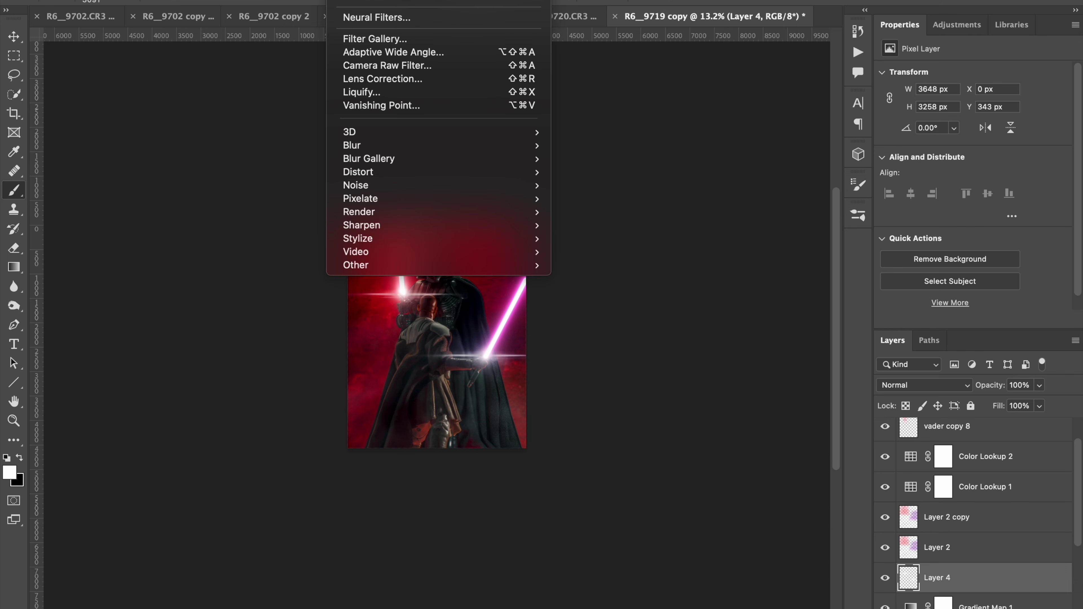
pyautogui.moveTo(426, 145)
pyautogui.click(588, 198)
pyautogui.click(1026, 139)
pyautogui.click(886, 577)
pyautogui.click(888, 580)
pyautogui.scroll(3, 536, 253)
pyautogui.scroll(-2, 536, 254)
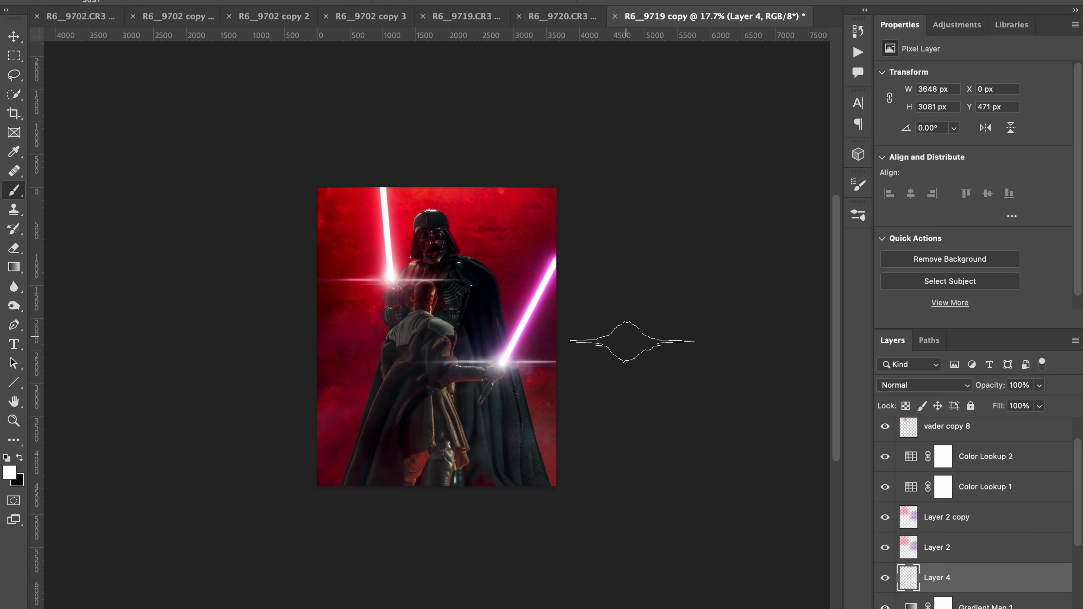
pyautogui.hotkey('ctrl', 'z')
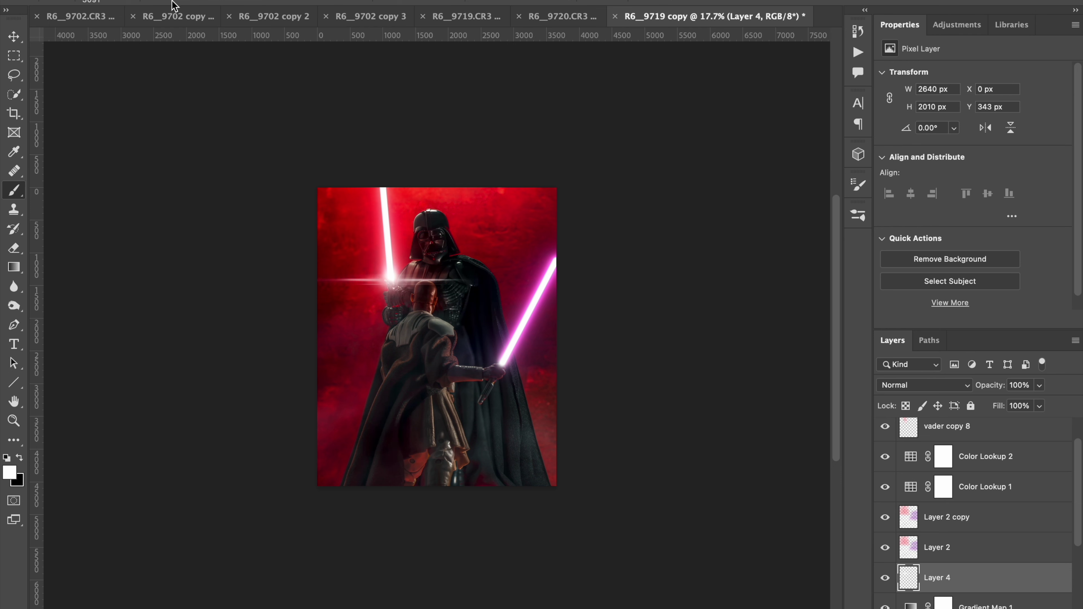
# Reduce the flare brush to 1760 px and stamp a smaller flare at the purple blade's hilt end
pyautogui.click(102, 1)
pyautogui.moveTo(172, 41); pyautogui.dragTo(169, 42)
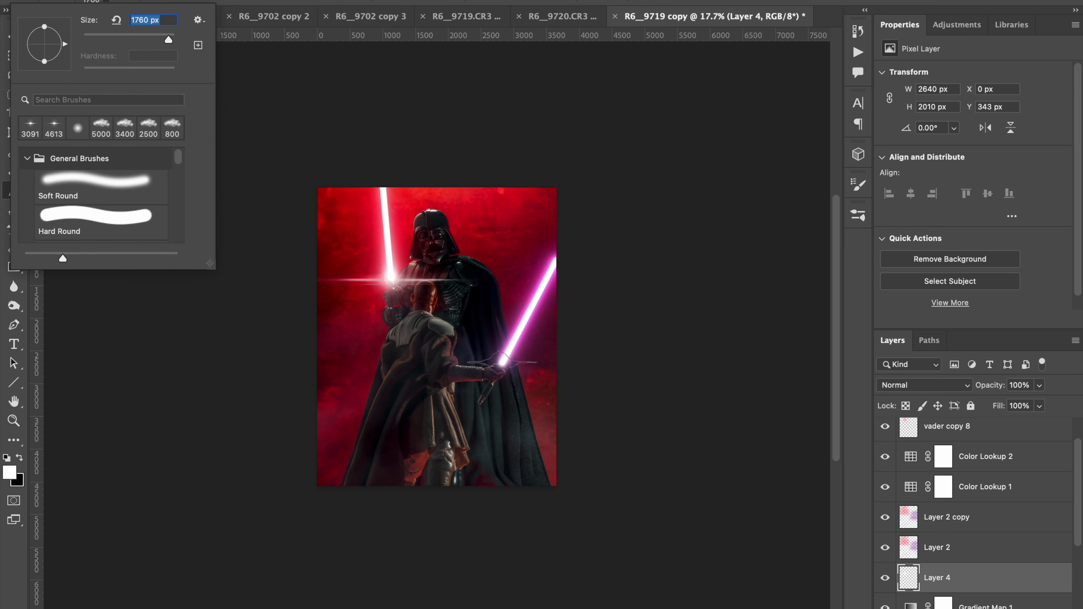
pyautogui.click(501, 362)
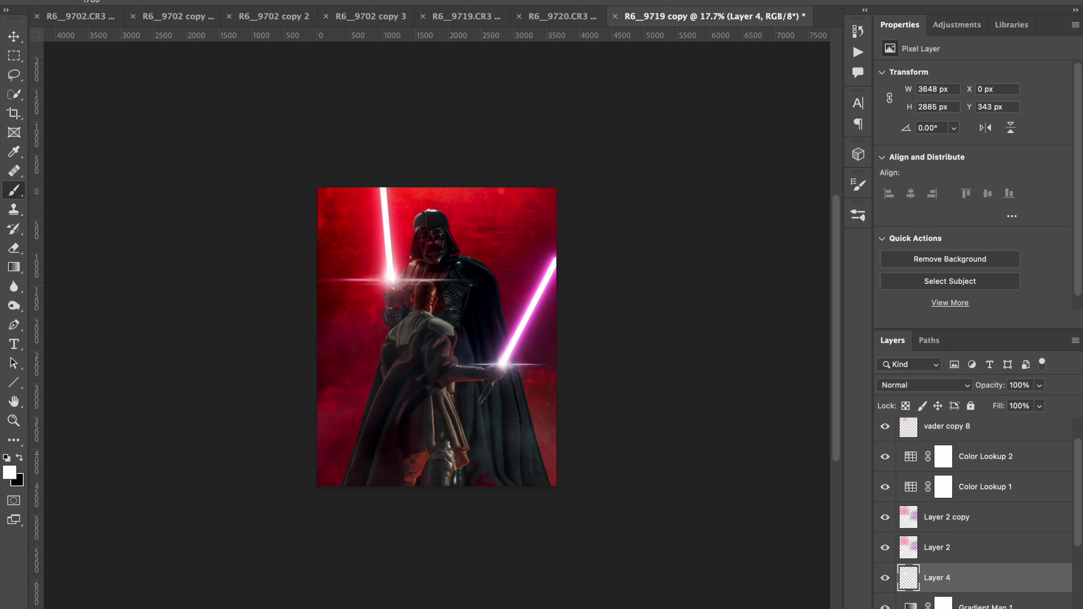
# Flatten the image so all layers merge into one Background layer
pyautogui.click(1052, 496)
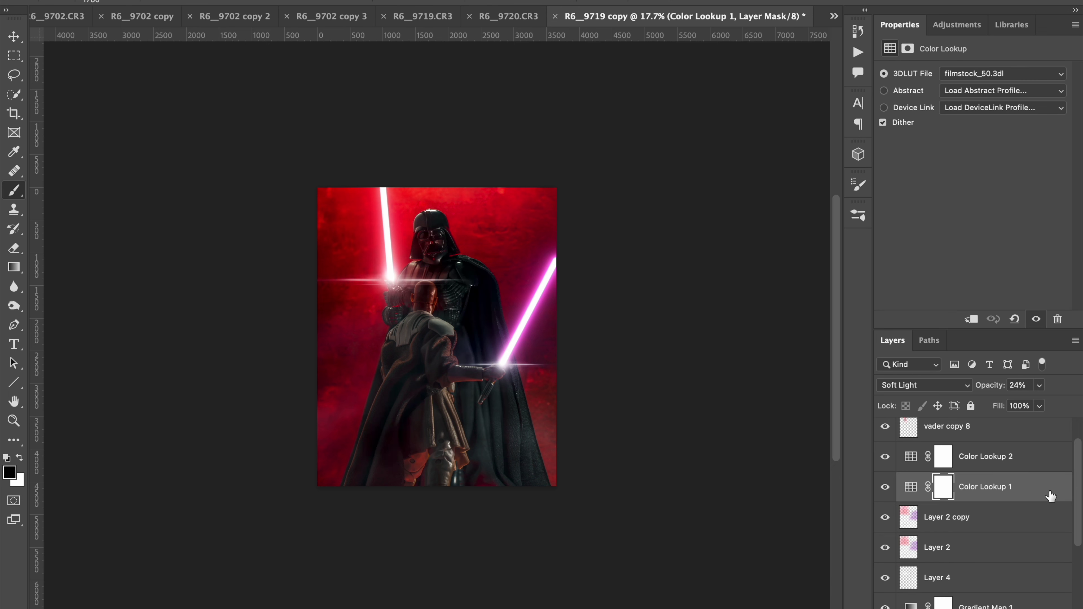
pyautogui.rightClick(995, 455)
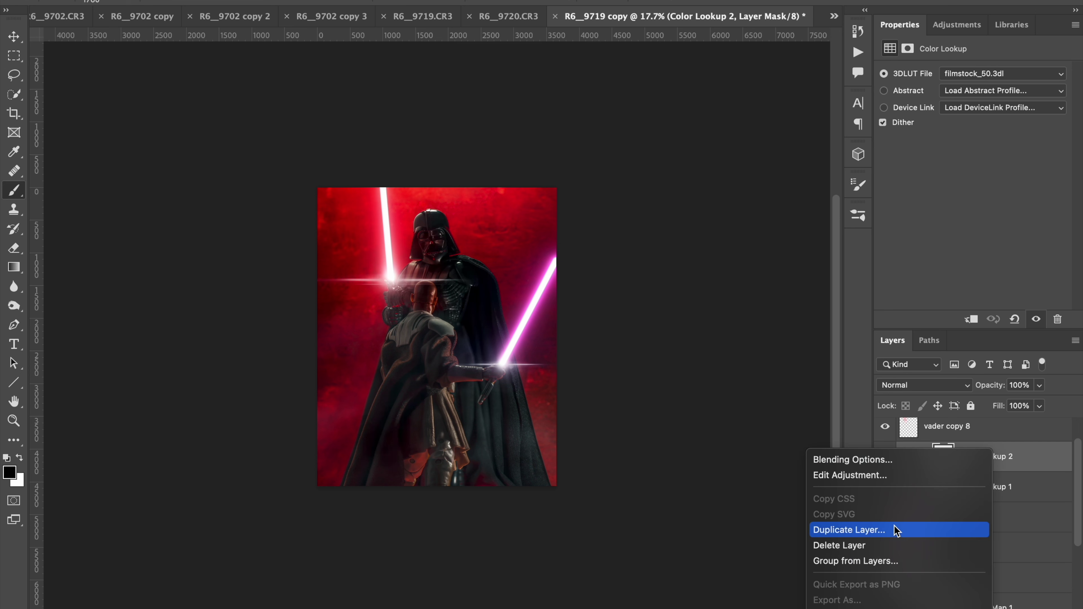
pyautogui.scroll(-6, 880, 565)
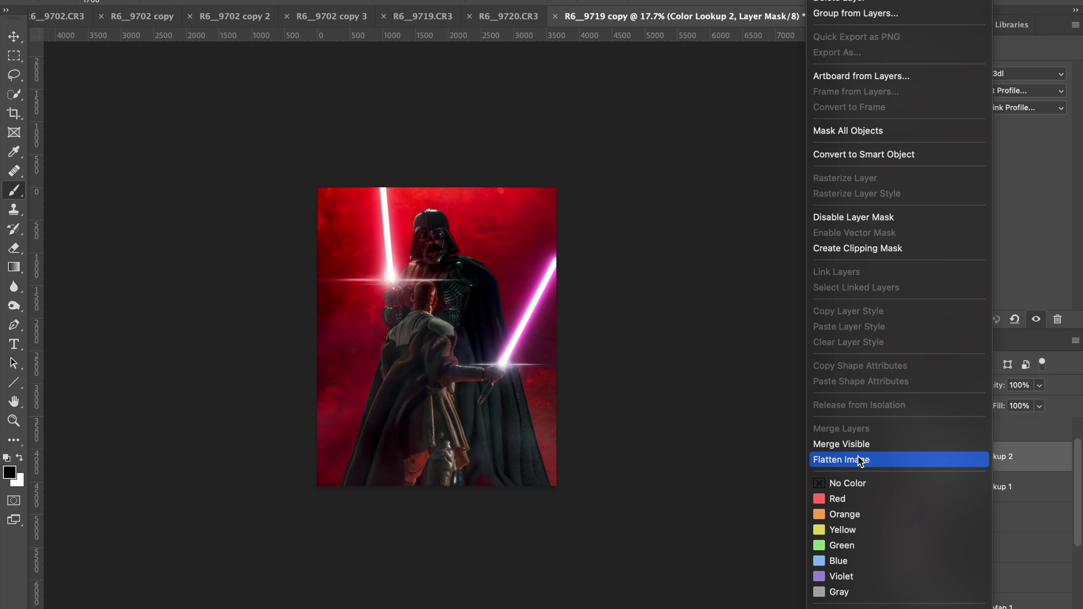
pyautogui.click(859, 460)
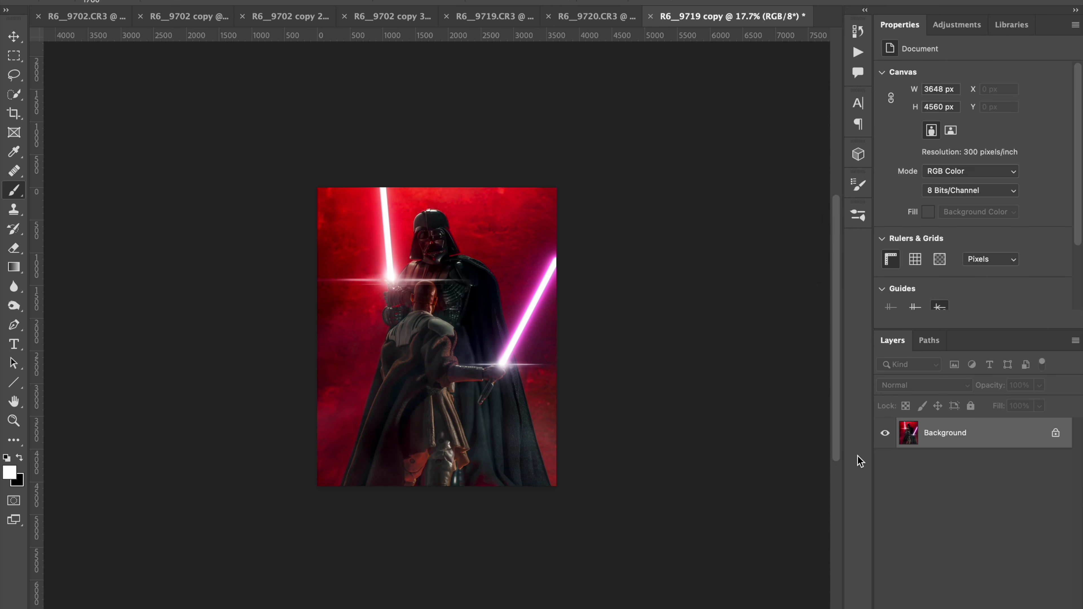
# Duplicate the flattened Background as Layer 1 and apply a High Pass filter to the copy
pyautogui.hotkey('ctrl', 'j')
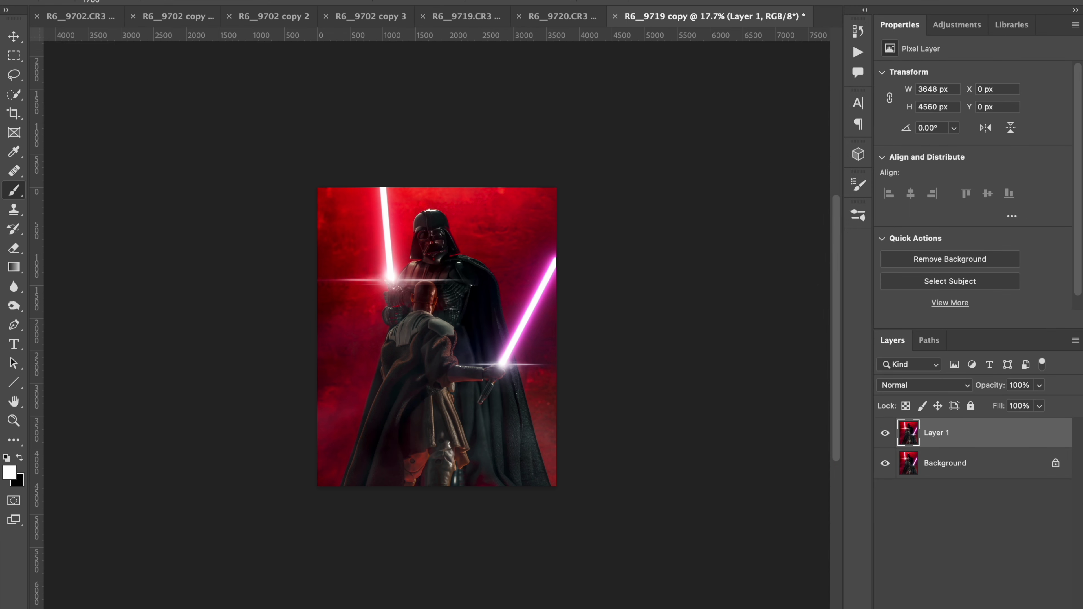
pyautogui.click(360, 2)
pyautogui.moveTo(491, 266)
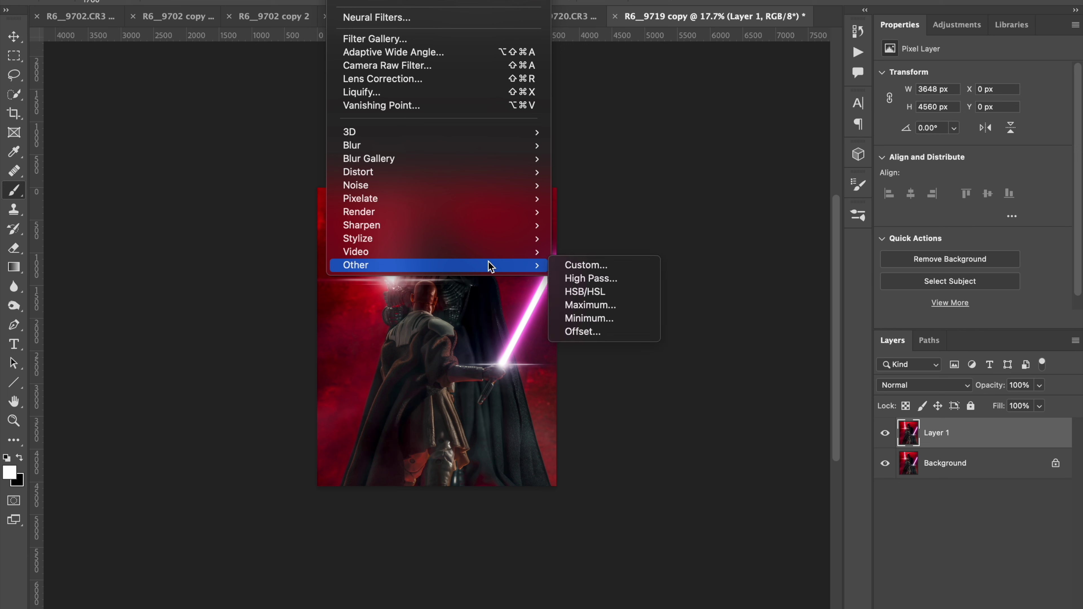
pyautogui.click(593, 279)
pyautogui.click(643, 138)
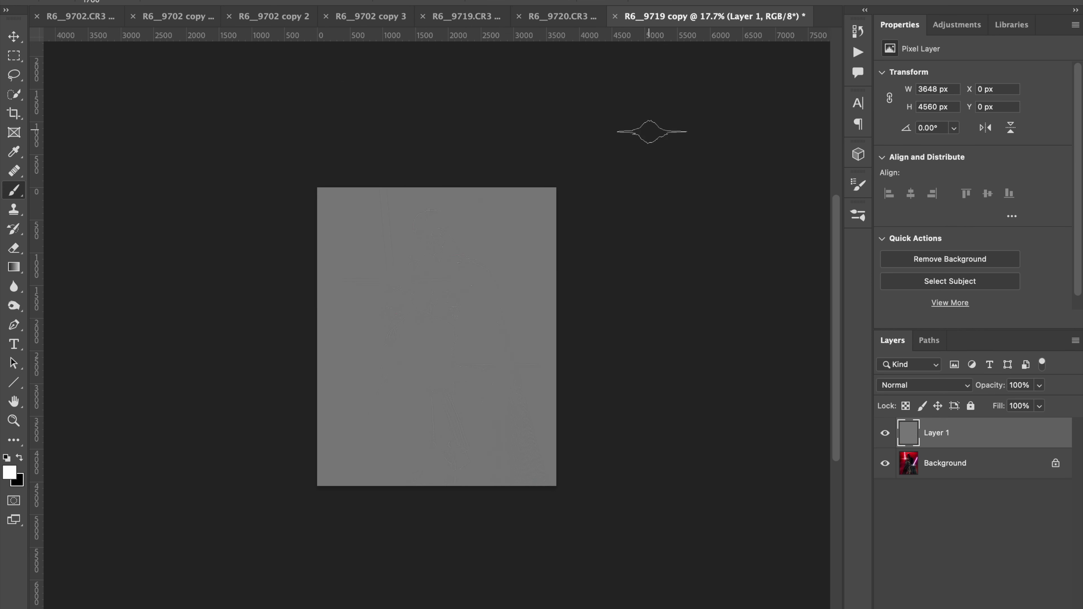
# Set Layer 1's blend mode to Linear Light and adjust its opacity
pyautogui.click(917, 385)
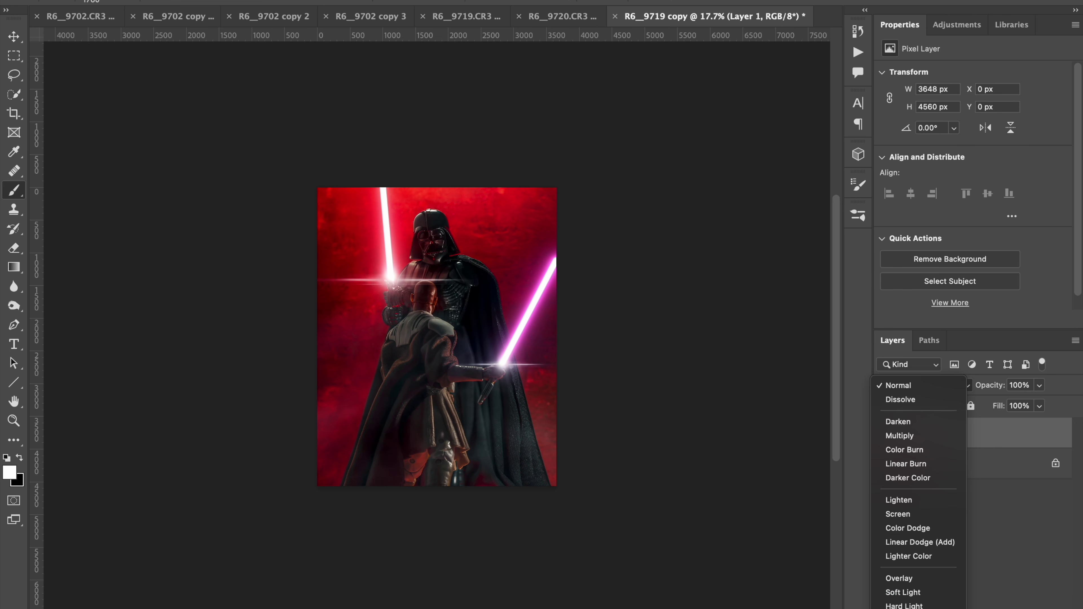
pyautogui.click(904, 608)
pyautogui.press('super+equal')
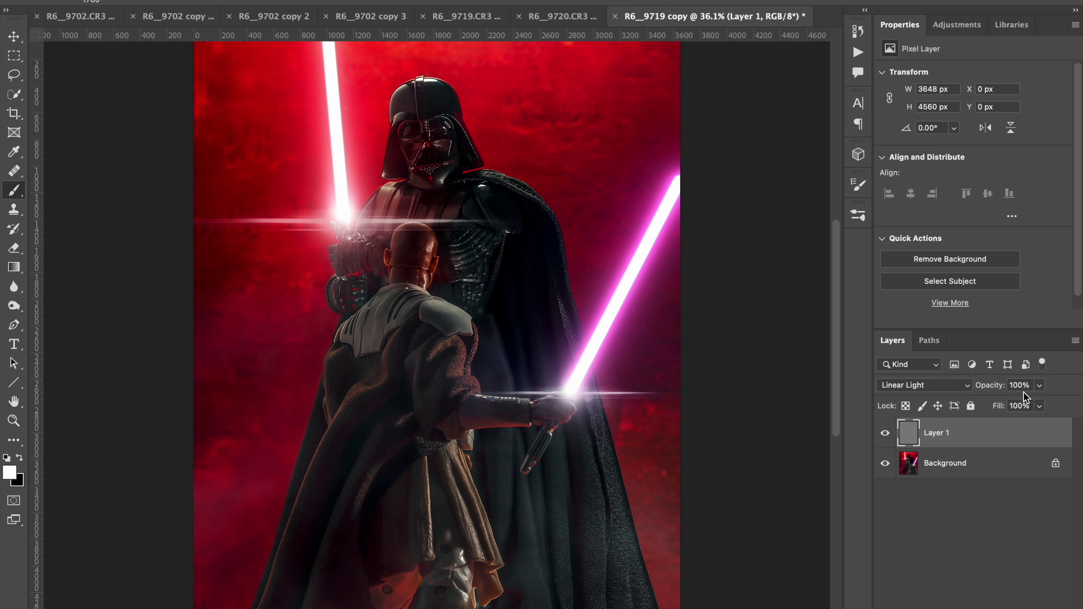
pyautogui.moveTo(1000, 389)
pyautogui.mouseDown()
pyautogui.moveTo(966, 388)
pyautogui.moveTo(999, 390)
pyautogui.mouseUp()
# Run the Skin Softening PXimperf action on the Background layer
pyautogui.click(893, 457)
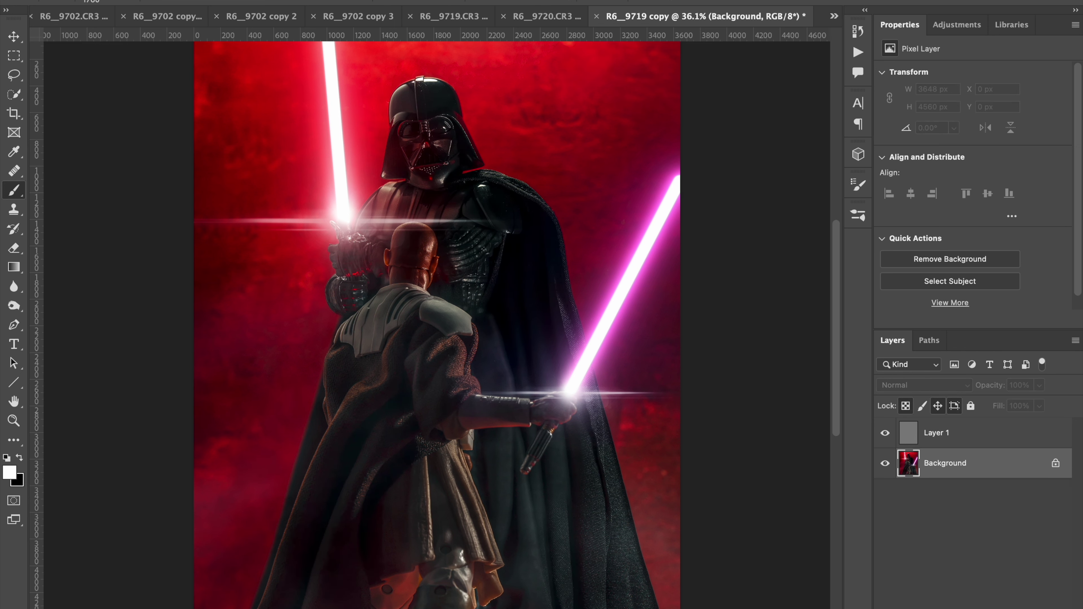
pyautogui.click(858, 52)
pyautogui.click(750, 212)
# Paint white on the Background copy mask over the front figure's robe and legs, using a reduced Soft Round brush
pyautogui.press('x')
pyautogui.click(101, 1)
pyautogui.click(81, 199)
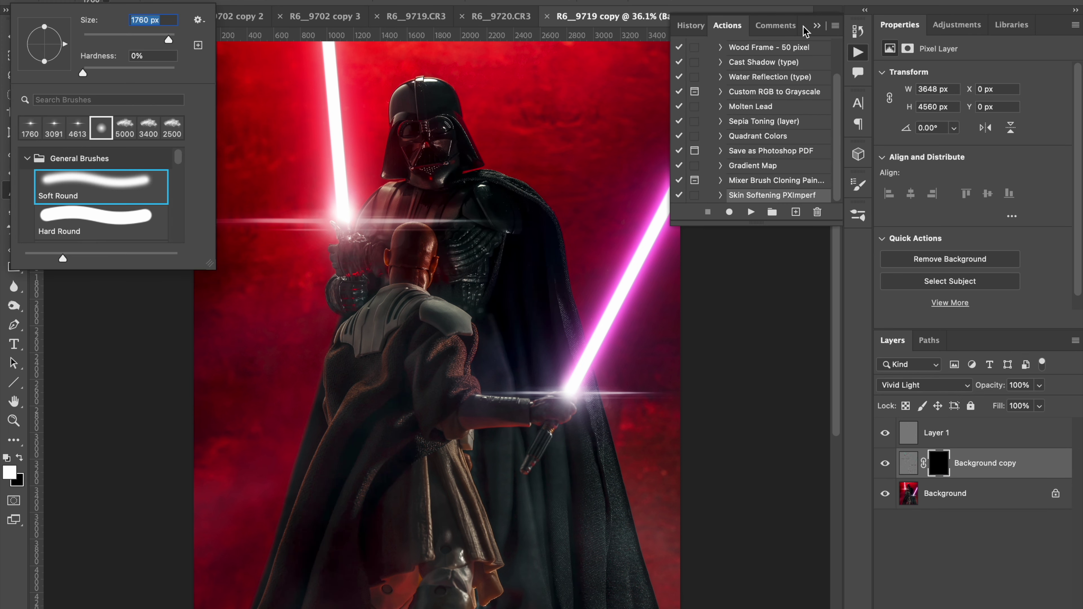
pyautogui.click(858, 52)
pyautogui.press('[')
pyautogui.press('[')
pyautogui.press('[')
pyautogui.press('[')
pyautogui.press('[')
pyautogui.press('[')
pyautogui.press('[')
pyautogui.press('[')
pyautogui.press('[')
pyautogui.press('[')
pyautogui.press('[')
pyautogui.press('[')
pyautogui.press('[')
pyautogui.press('[')
pyautogui.press('[')
pyautogui.press('[')
pyautogui.moveTo(449, 241)
pyautogui.mouseDown()
pyautogui.moveTo(423, 248)
pyautogui.moveTo(406, 316)
pyautogui.moveTo(439, 346)
pyautogui.mouseUp()
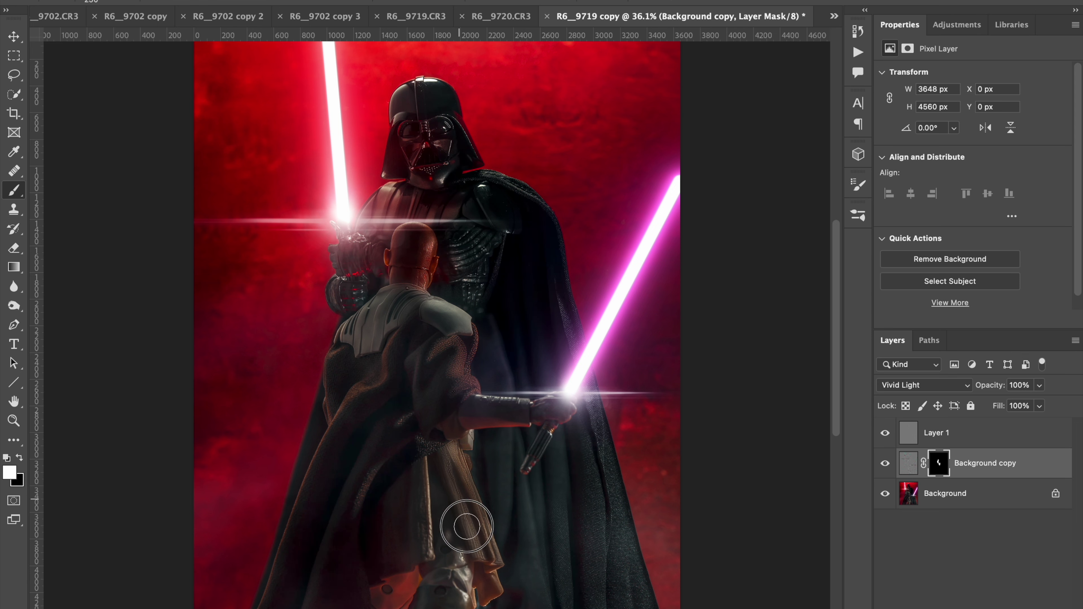
pyautogui.moveTo(428, 460); pyautogui.dragTo(423, 545)
# Lower the Background copy layer's opacity to 47% and compare the image with the layer hidden and shown
pyautogui.moveTo(990, 385); pyautogui.dragTo(974, 385)
pyautogui.click(885, 463)
pyautogui.click(885, 464)
pyautogui.scroll(-3, 628, 370)
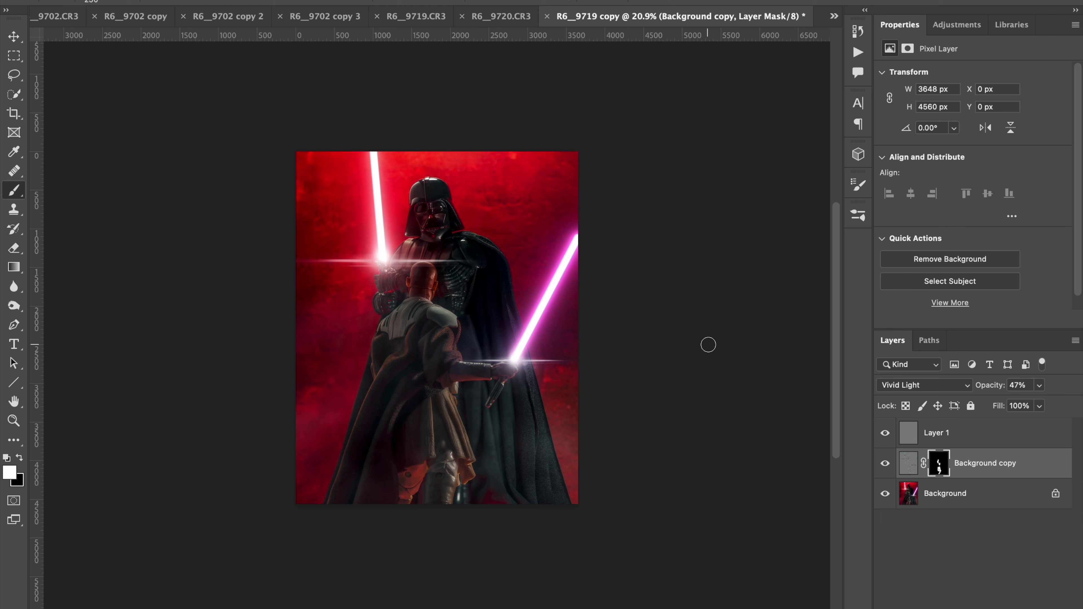
pyautogui.scroll(2, 402, 131)
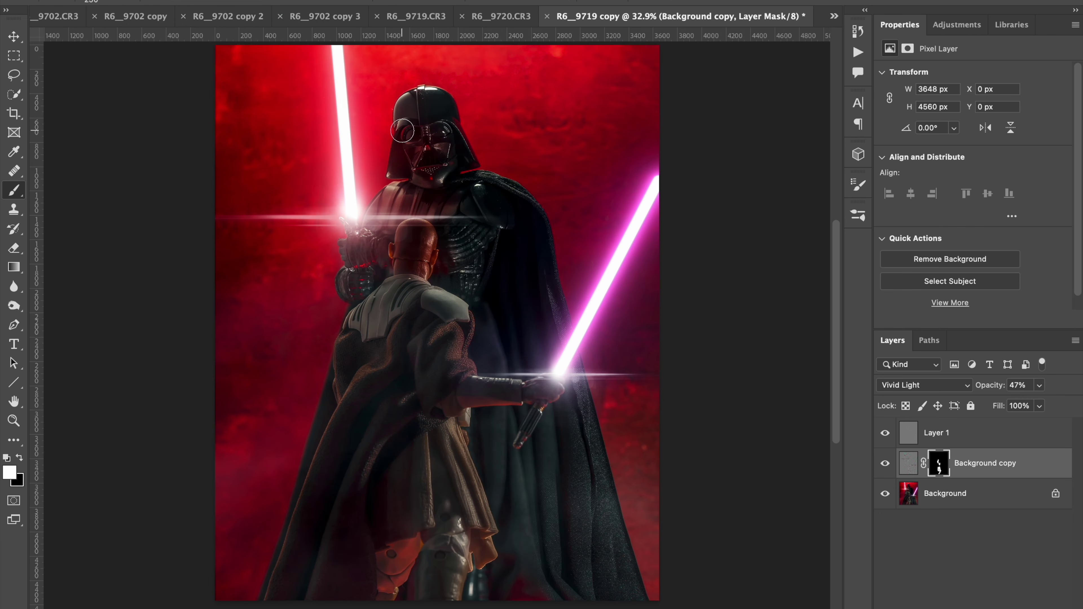
# Export the full-size 3648 x 4560 px image with Save for Web as a quality 100 JPEG named R6__9719-copy.jpg in the Amusingking folder
pyautogui.click(106, 1)
pyautogui.moveTo(128, 163)
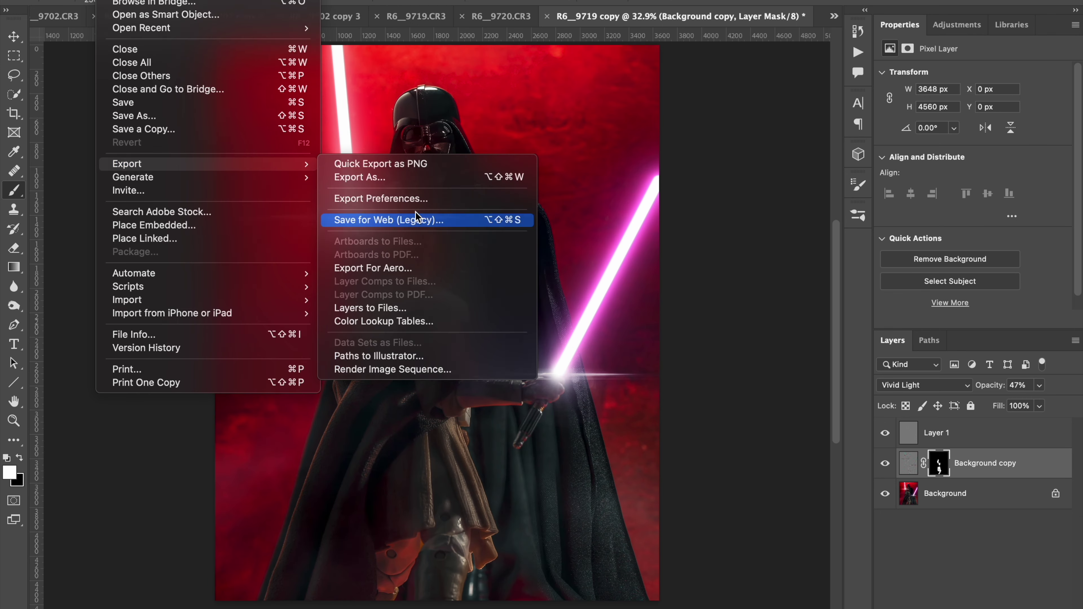
pyautogui.click(415, 212)
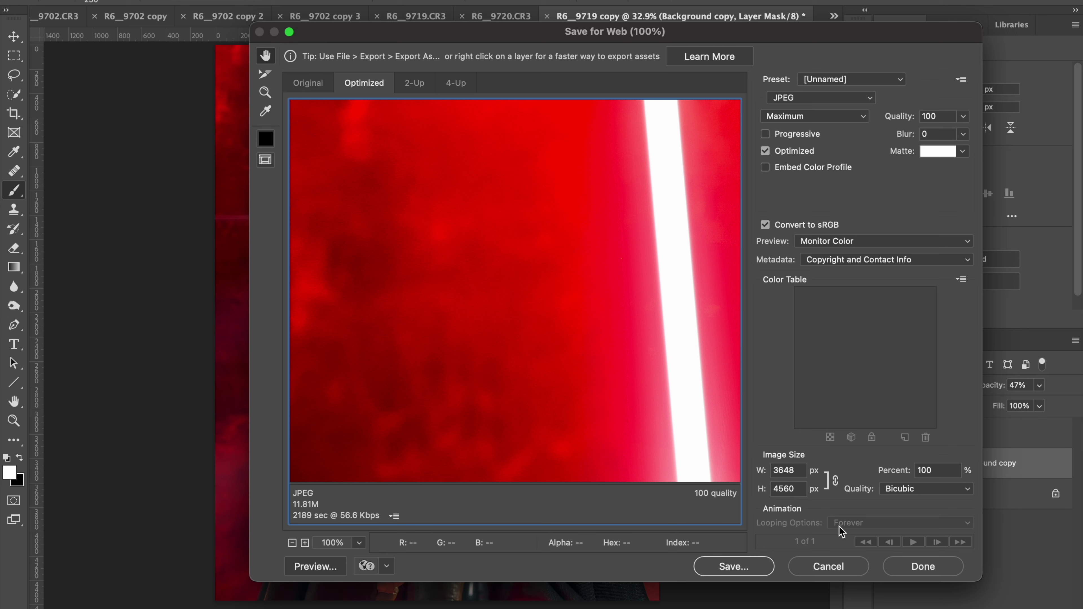
pyautogui.click(735, 564)
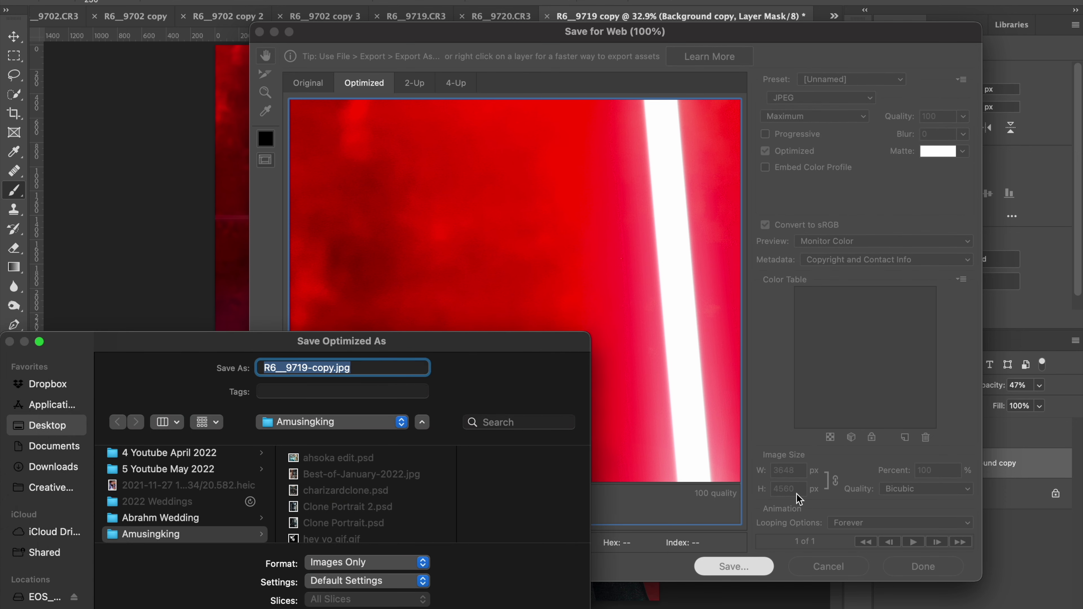
pyautogui.press('Return')
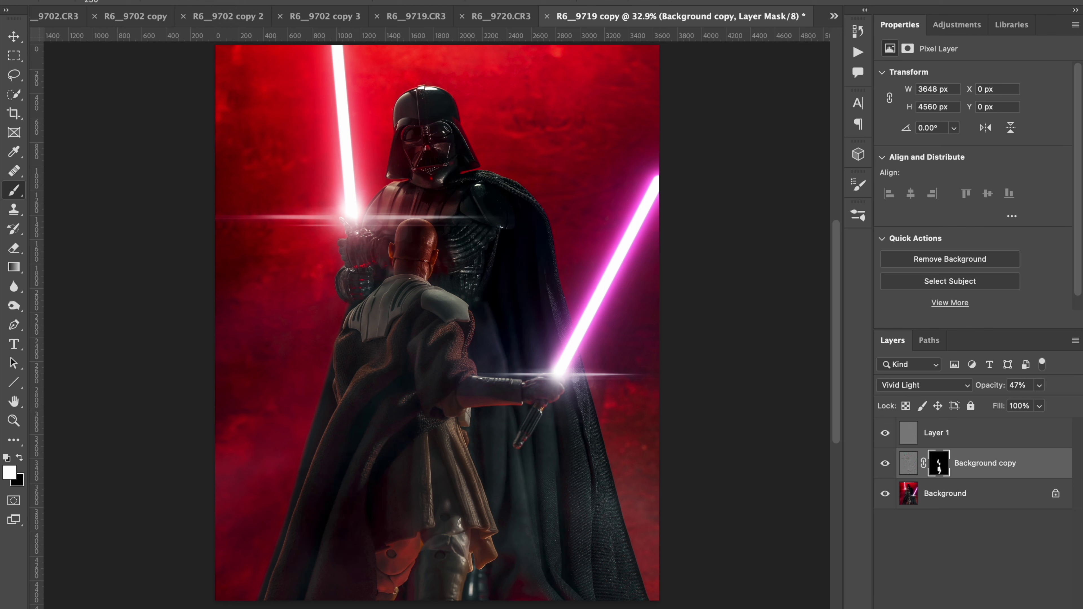
# Start a second Save for Web export of the image as a JPEG and set the image width to 1200 px
pyautogui.click(112, 1)
pyautogui.moveTo(133, 164)
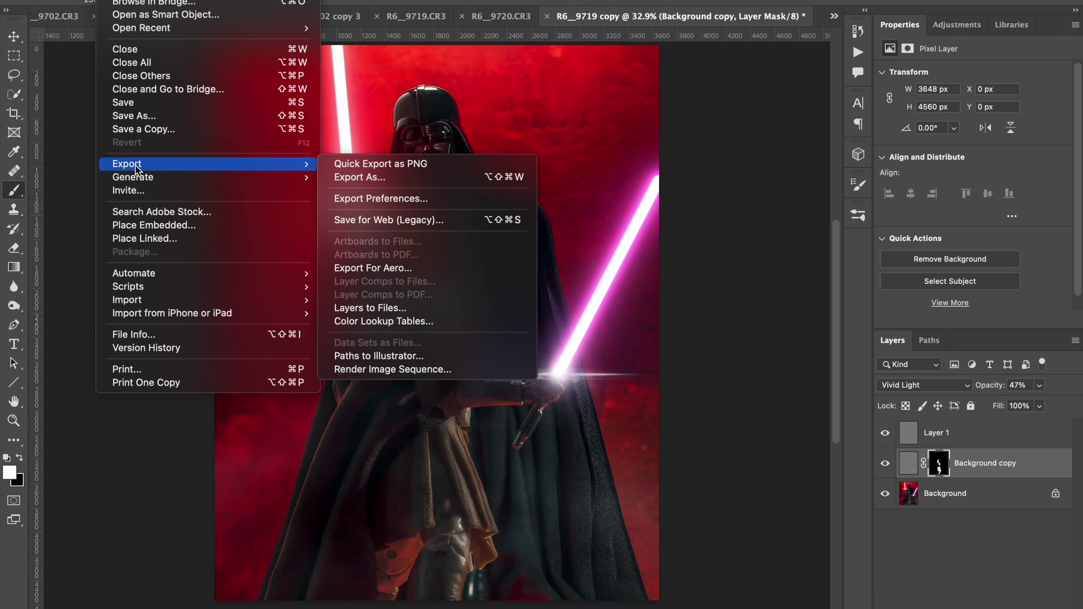
pyautogui.click(345, 218)
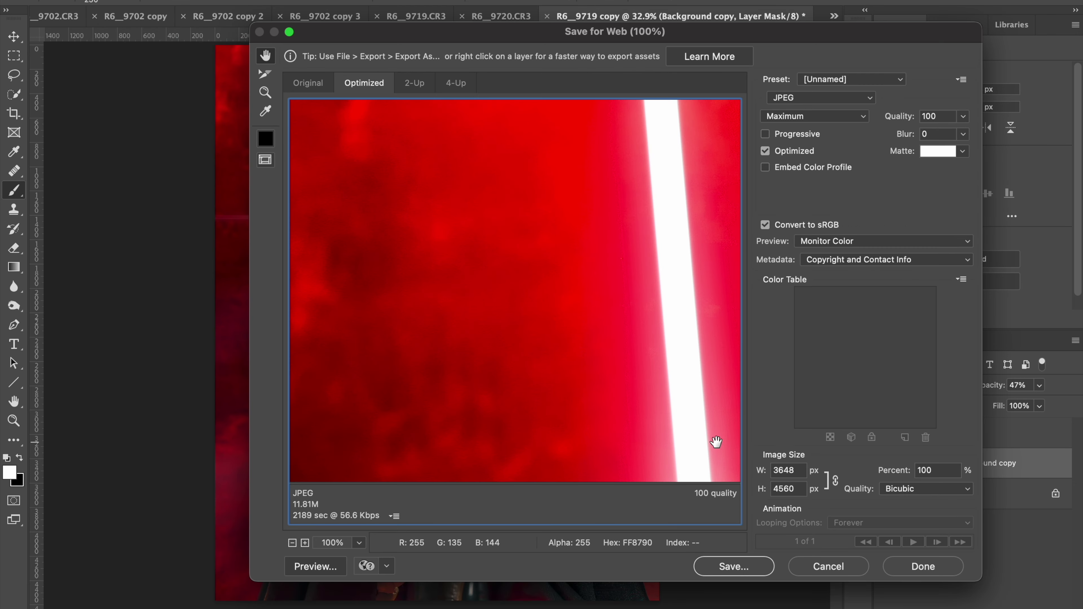
pyautogui.doubleClick(789, 470)
pyautogui.write('1')
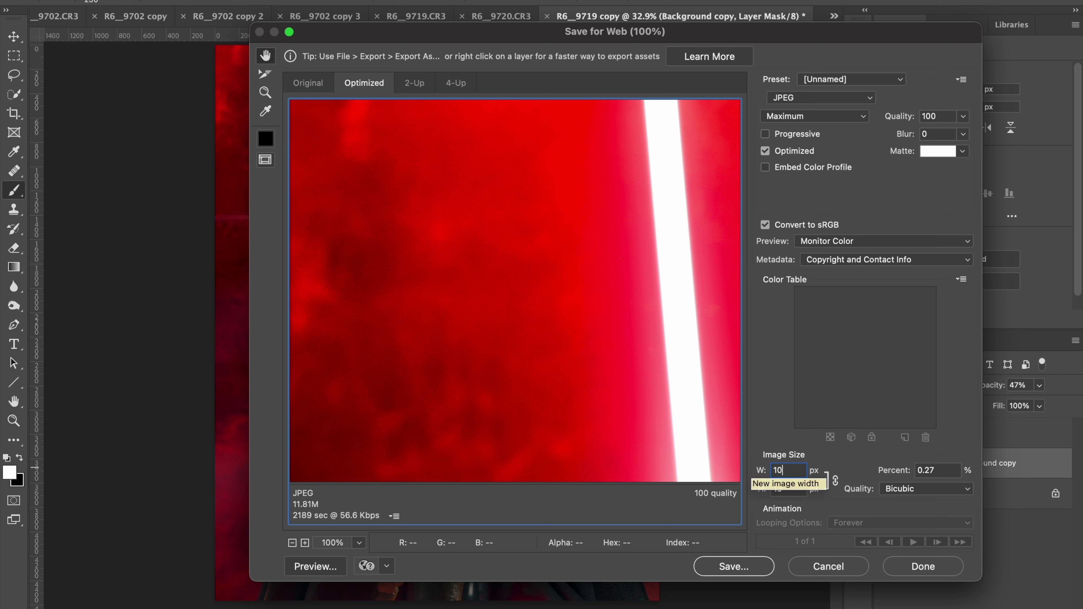
pyautogui.write('200')
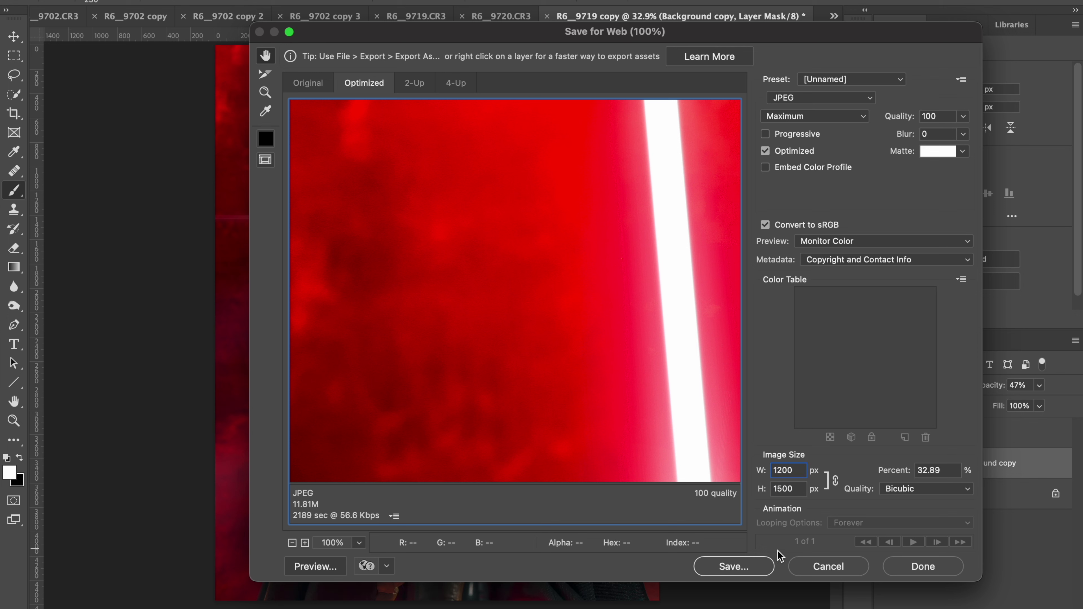
# Save the resized JPEG in the Amusingking folder under the name R6__9719-copy1.jpg
pyautogui.click(742, 569)
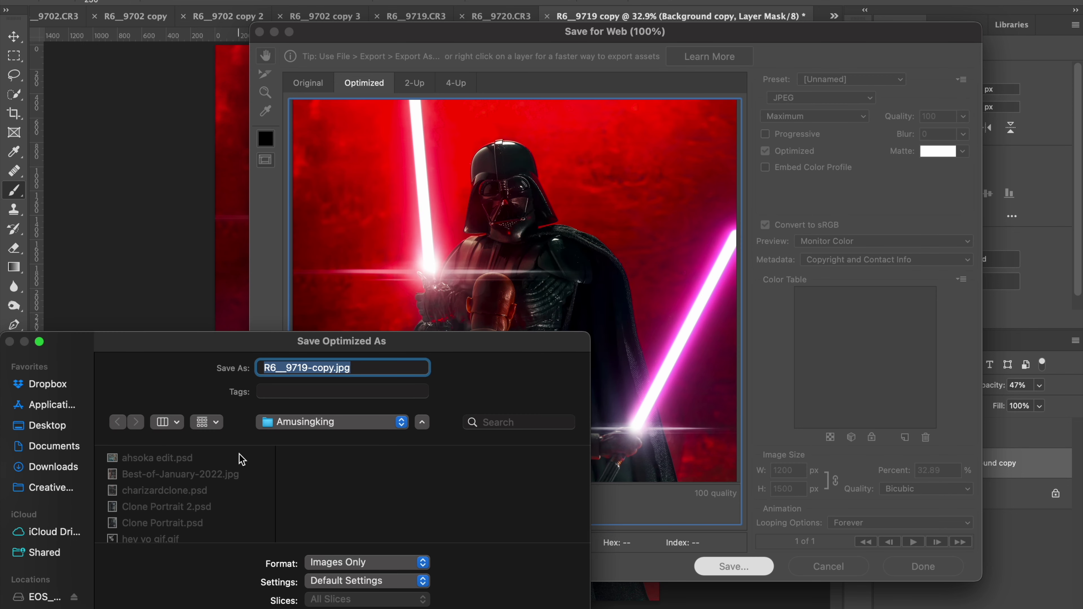
pyautogui.click(338, 368)
pyautogui.write('1')
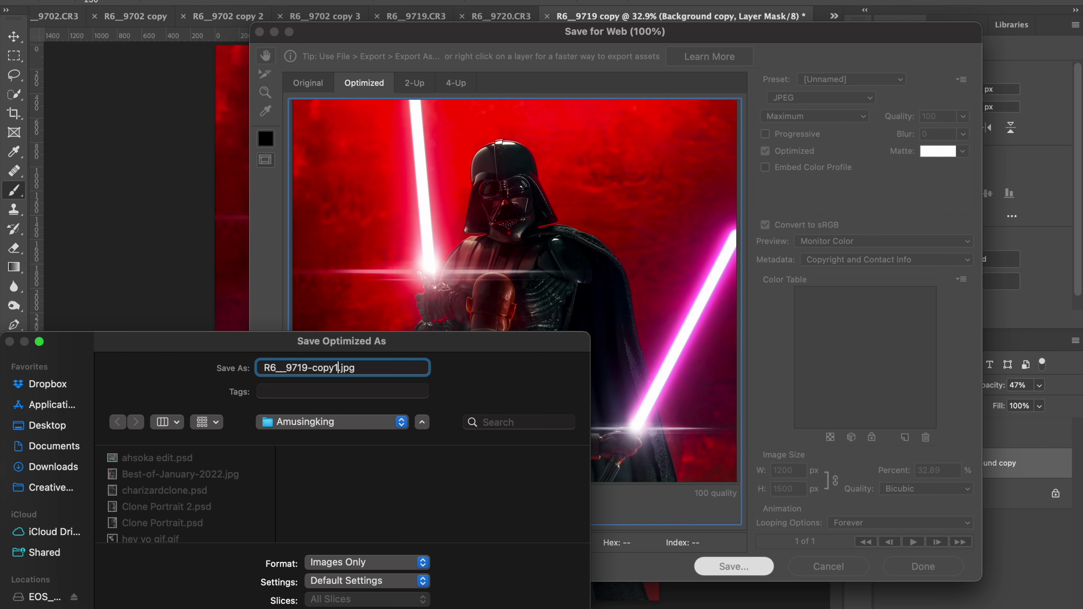